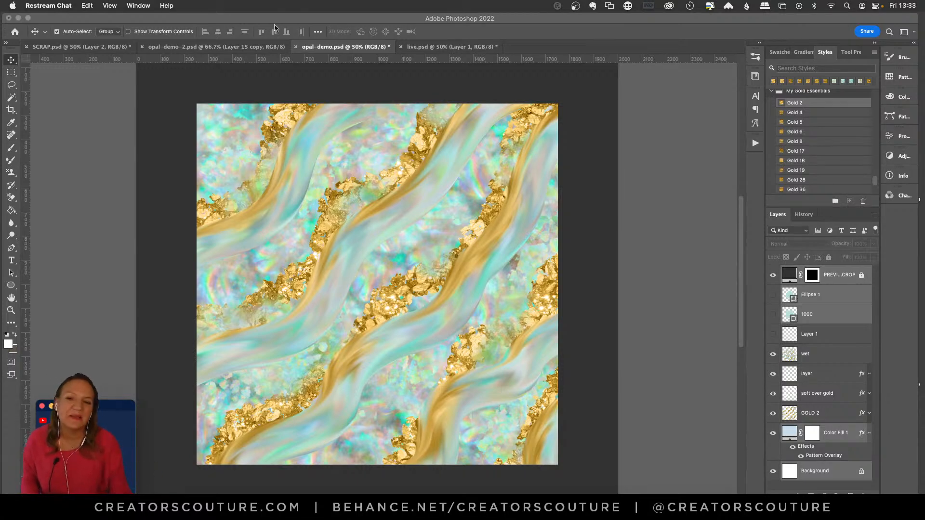
Switch to Chrome and browse the Gems & Jewels graphic megapack gallery from the cover through the pearl collection
left_click(311, 21)
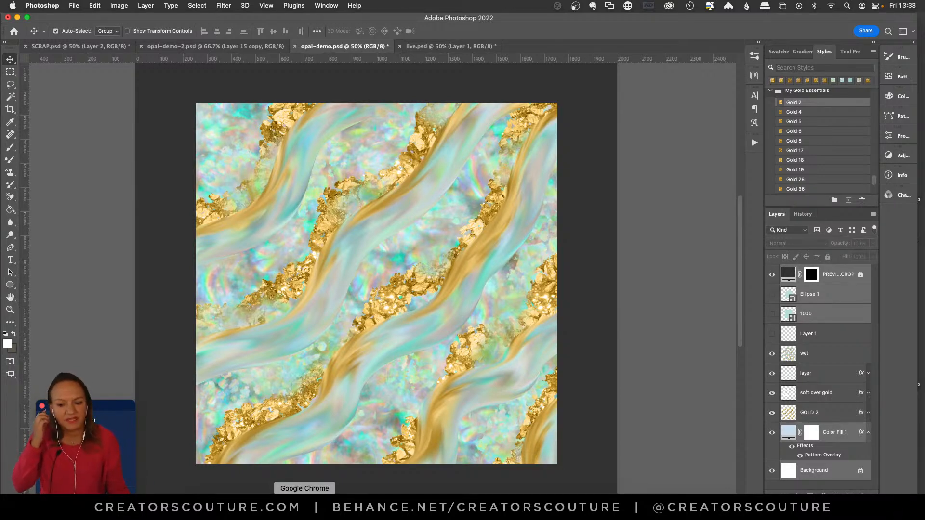
left_click(304, 511)
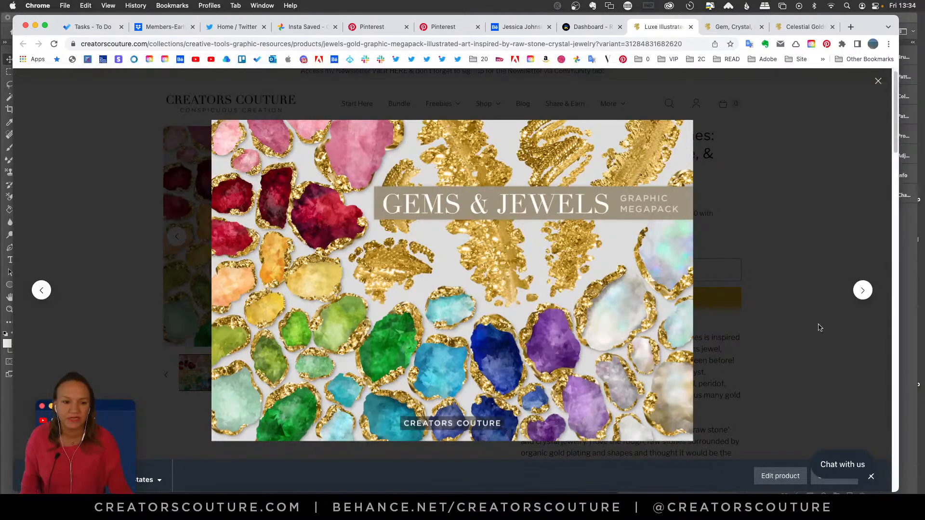
left_click(860, 292)
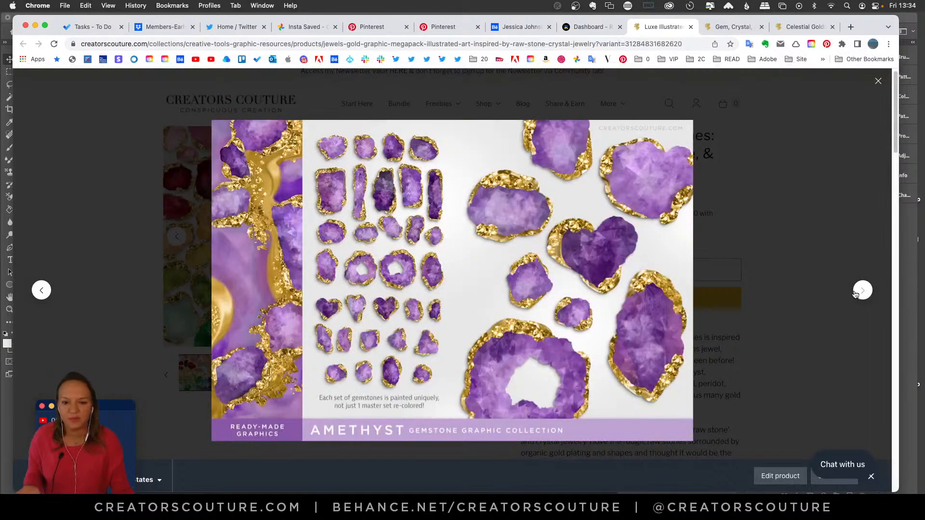
left_click(858, 292)
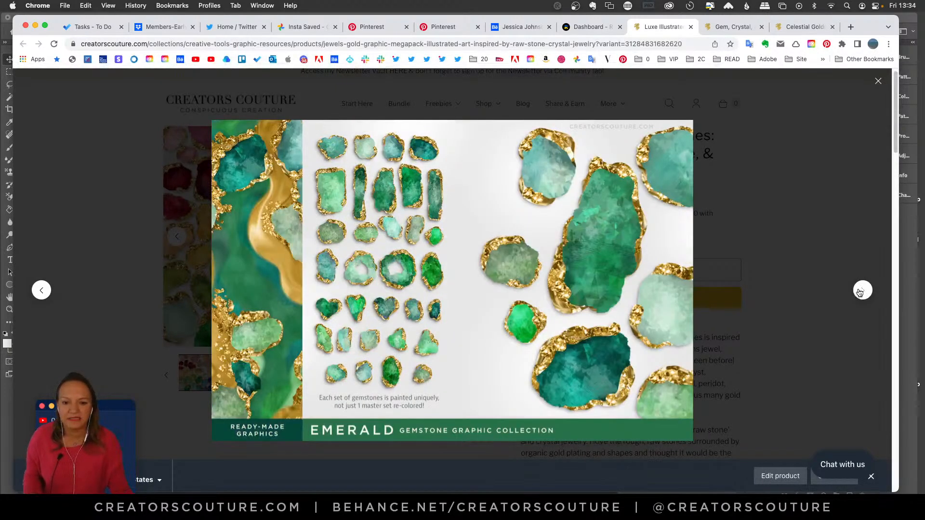
left_click(43, 290)
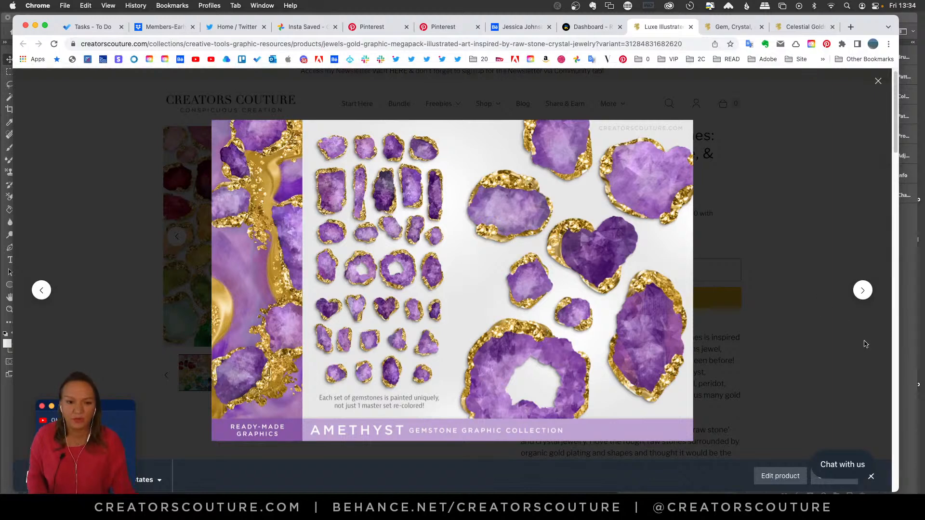
left_click(857, 290)
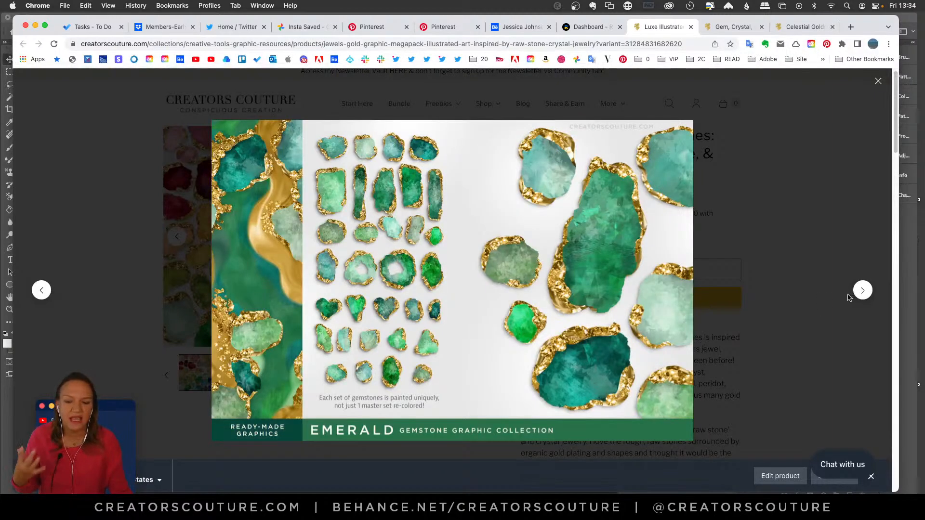
left_click(862, 290)
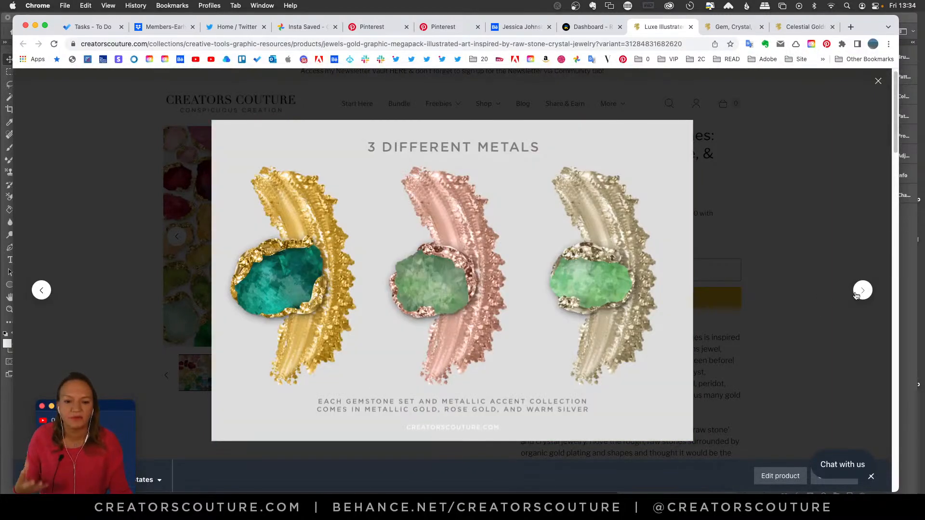
left_click(861, 290)
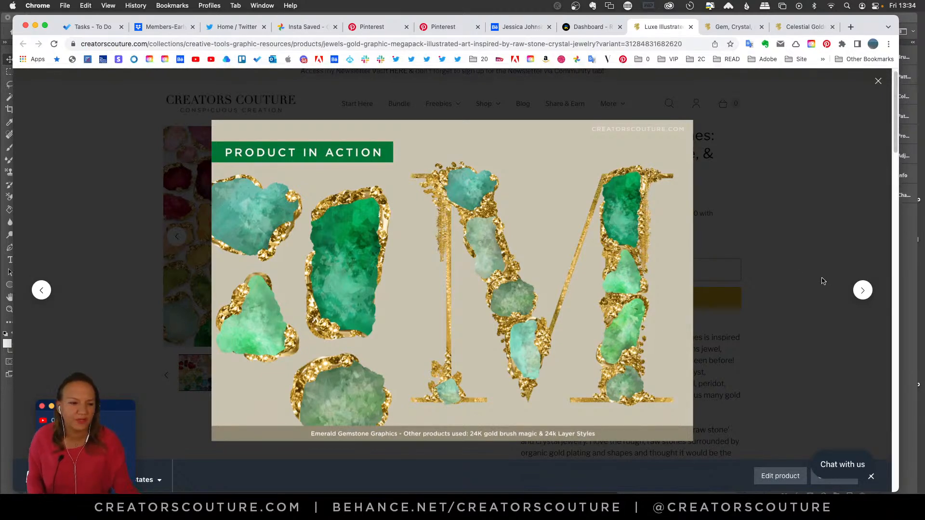
left_click(861, 291)
left_click(861, 291)
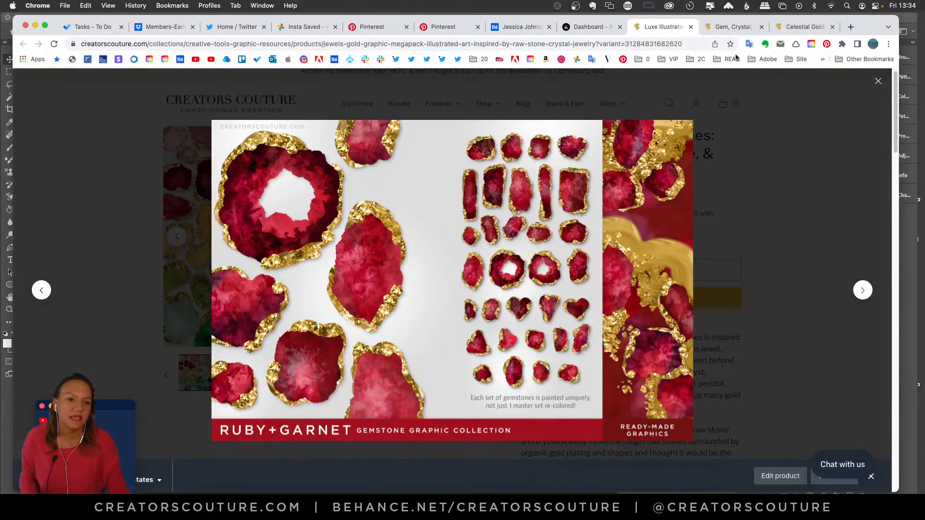
left_click(862, 292)
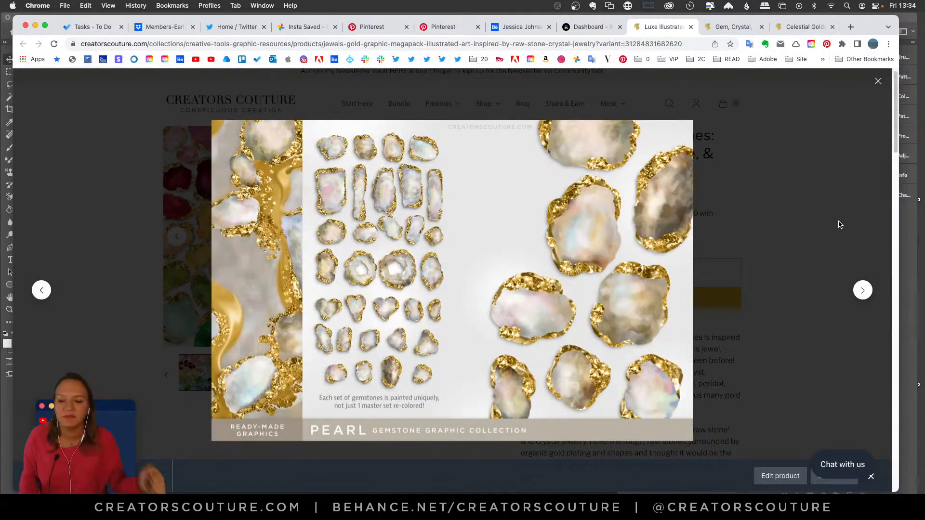
Browse the preview images of the Jewel & Gemstone brush studio and color palettes product through the pearl brush set
left_click(728, 25)
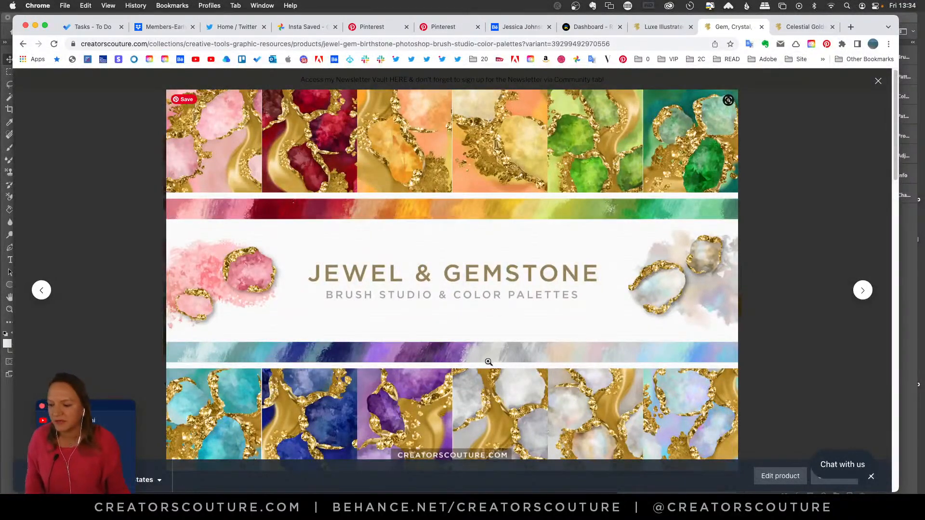
left_click(863, 291)
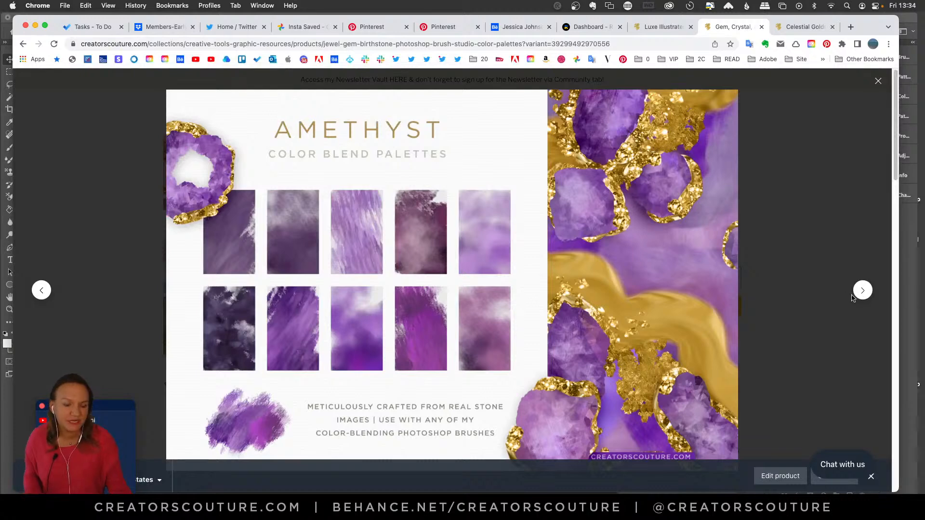
left_click(862, 292)
left_click(862, 293)
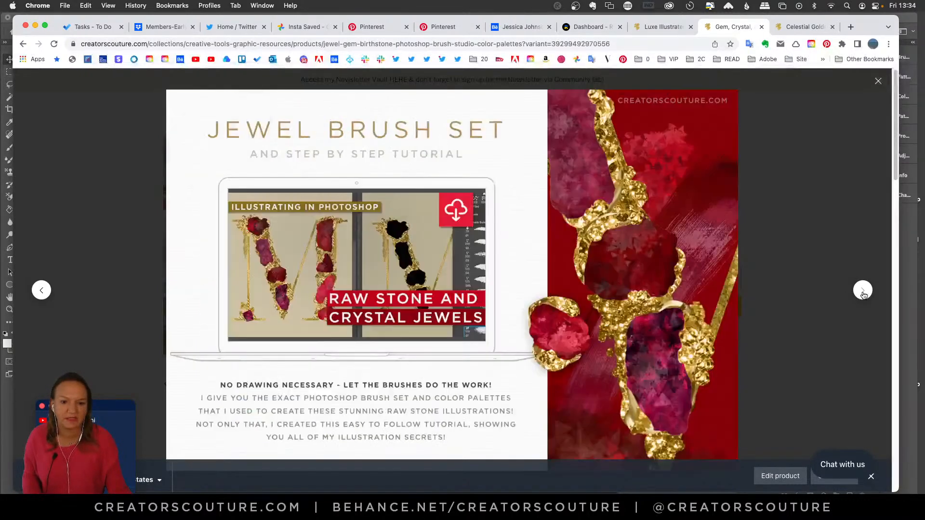
left_click(862, 293)
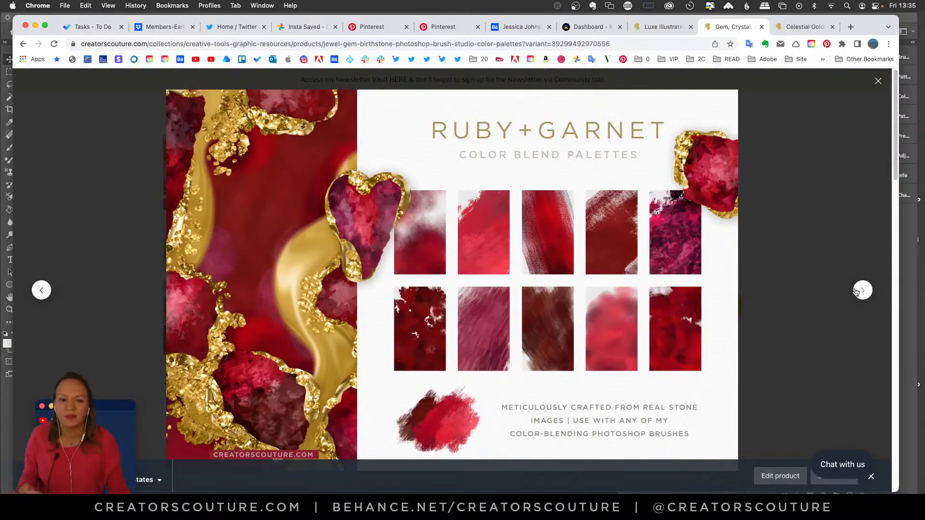
left_click(860, 292)
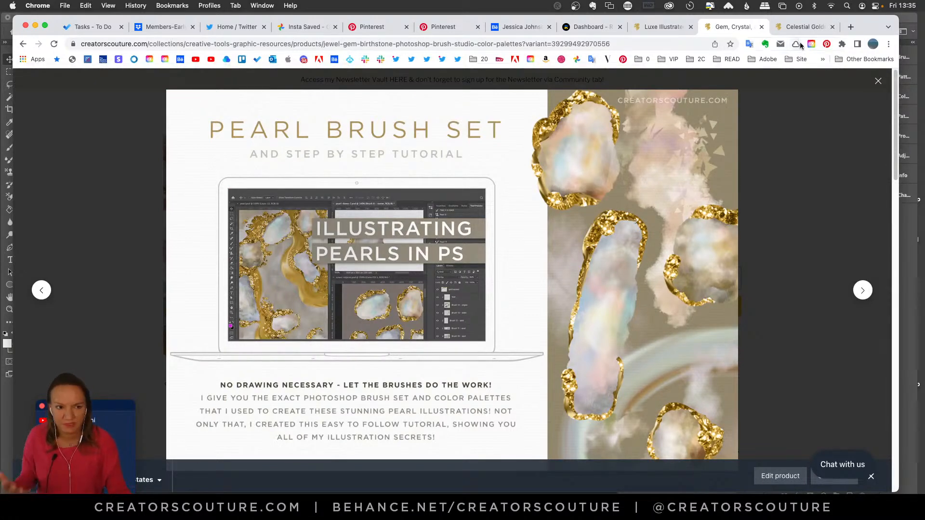
Browse the Celestial Goldmine texture product's preview images, from the cover and texture overview through the artistic opals artwork
left_click(794, 28)
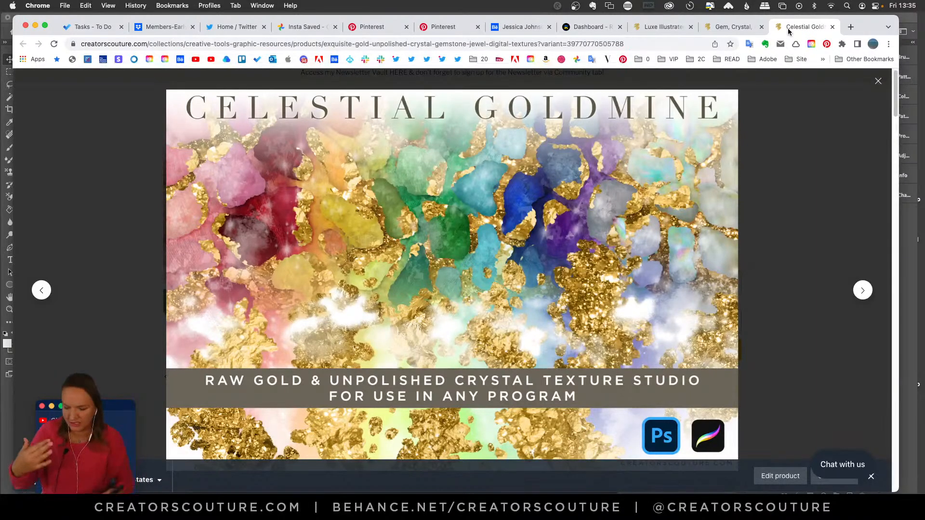
left_click(866, 291)
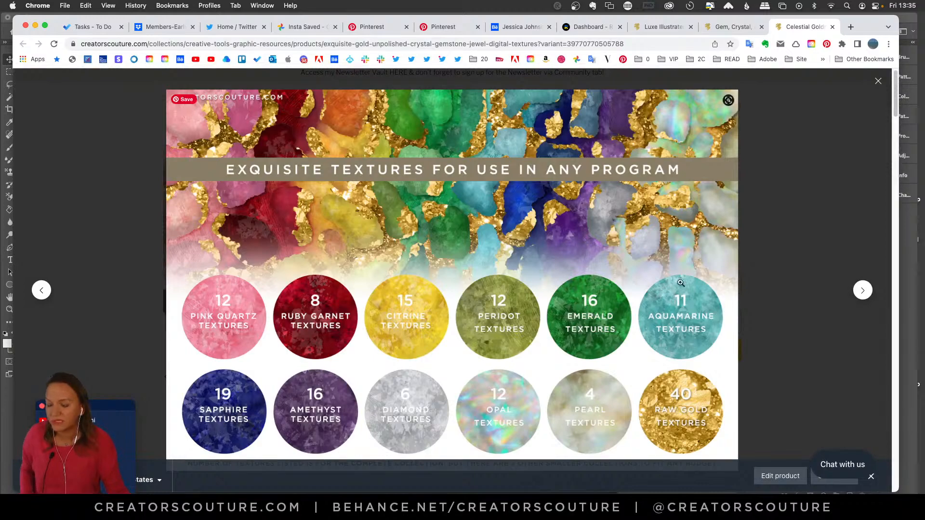
left_click(857, 293)
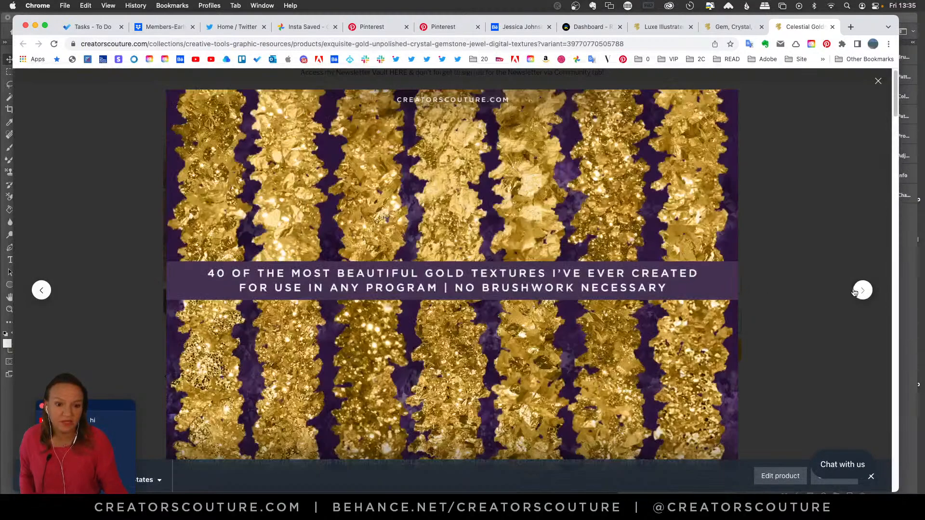
left_click(42, 290)
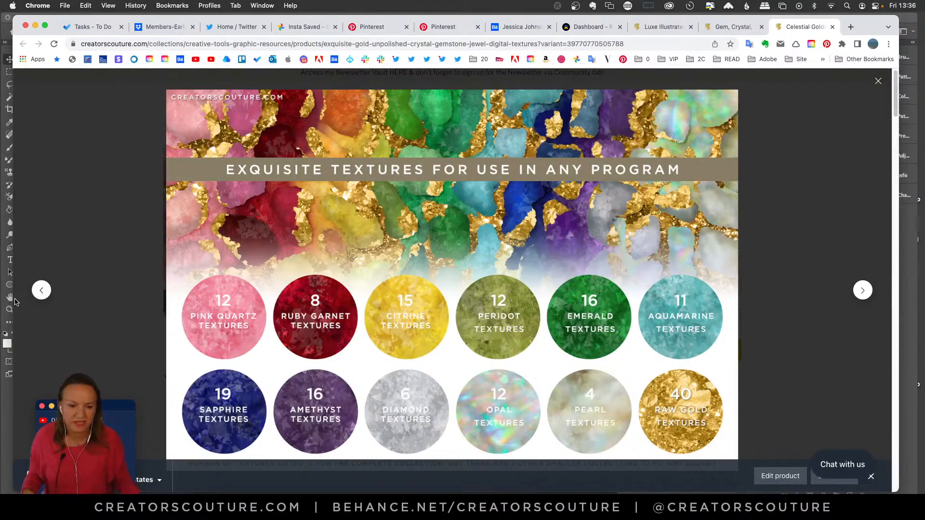
left_click(863, 290)
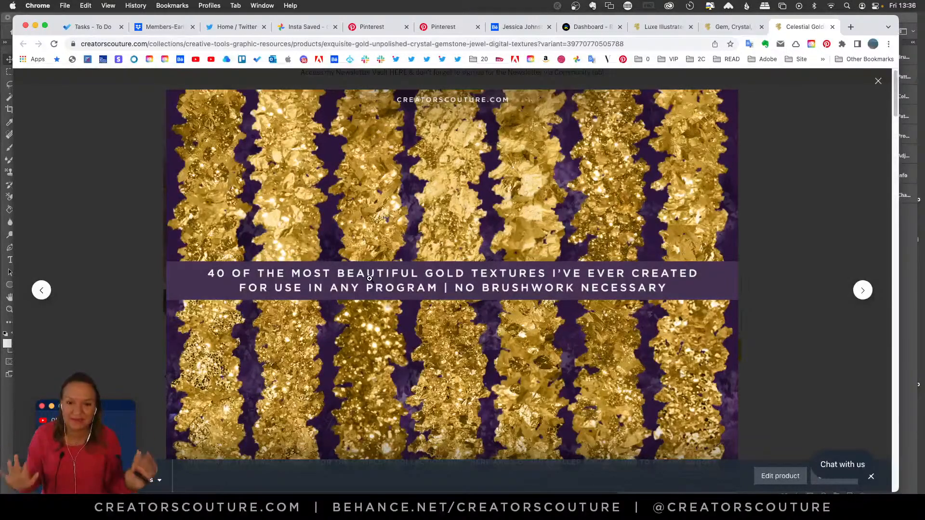
left_click(862, 290)
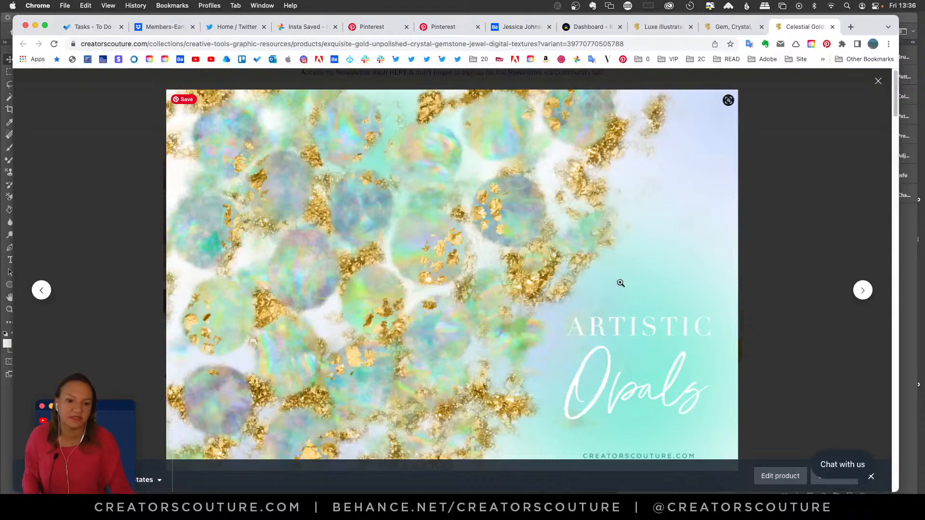
Look at the Celestial Goldmine project in the creator's Behance portfolio
left_click(505, 28)
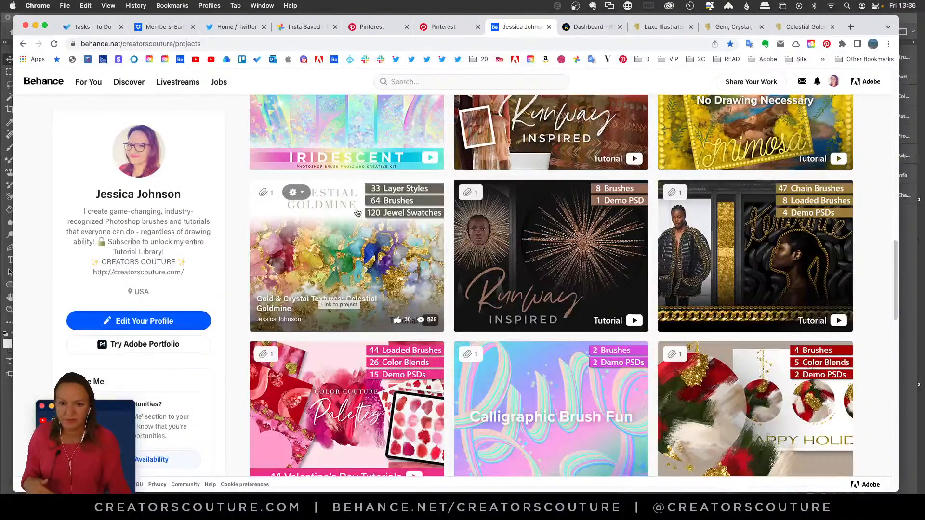
left_click(295, 192)
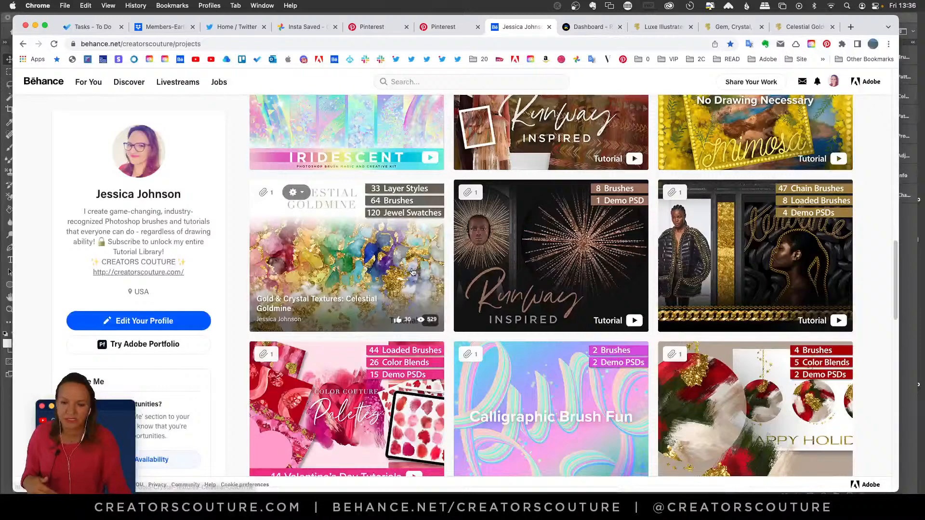
Return to the Celestial Goldmine product page and view the preview images after the artistic opals artwork
left_click(804, 27)
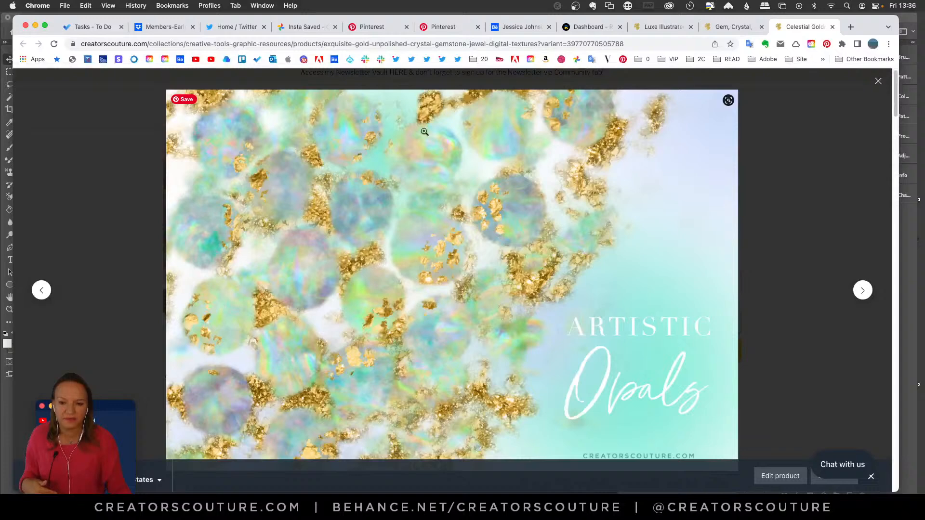
left_click(863, 290)
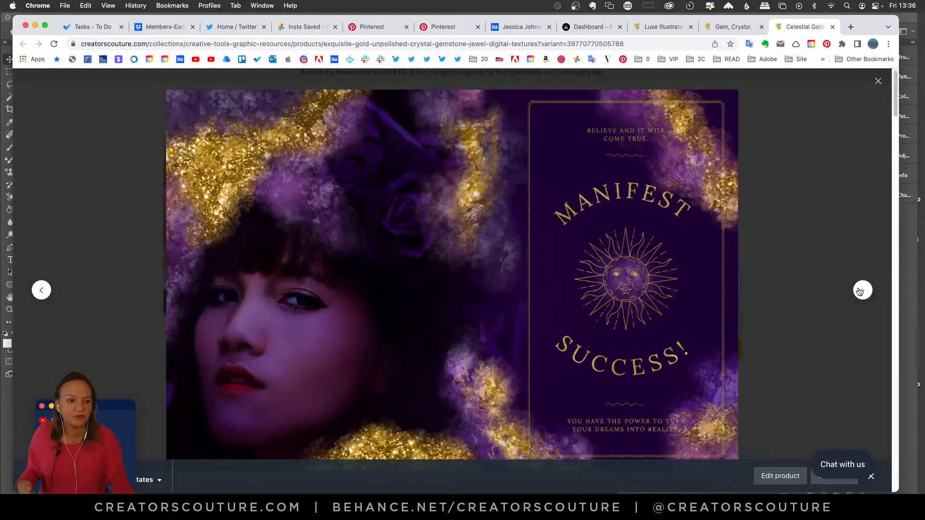
left_click(859, 291)
left_click(860, 292)
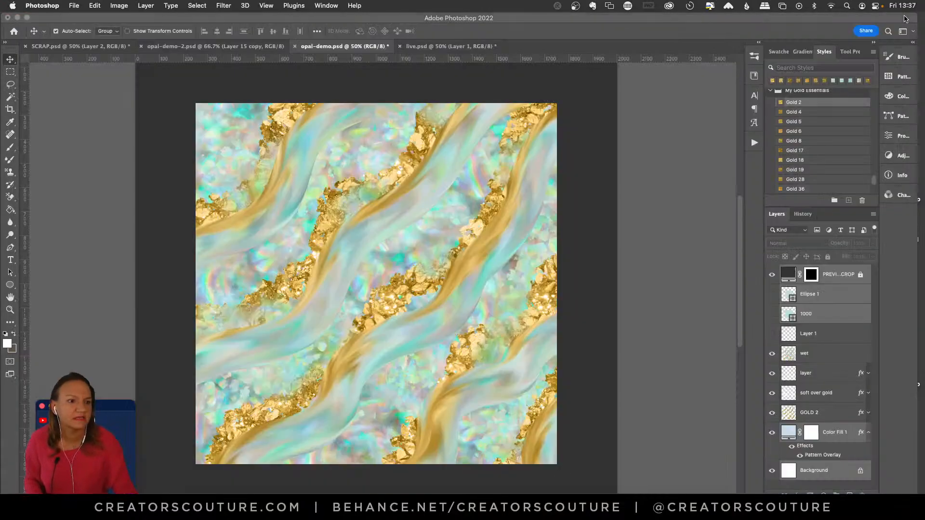
In Photoshop, arrange the open documents in two vertical tiles with opal-demo.psd beside live.psd
left_click(910, 17)
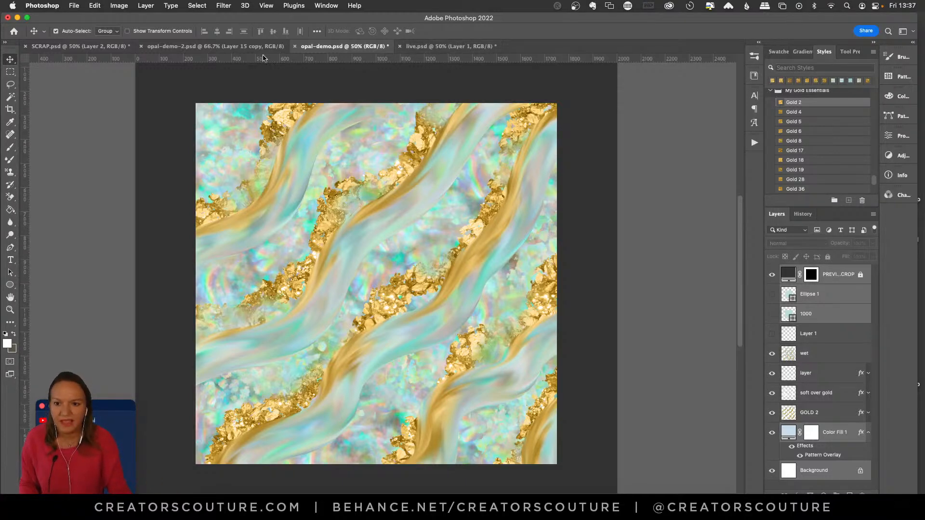
left_click(321, 7)
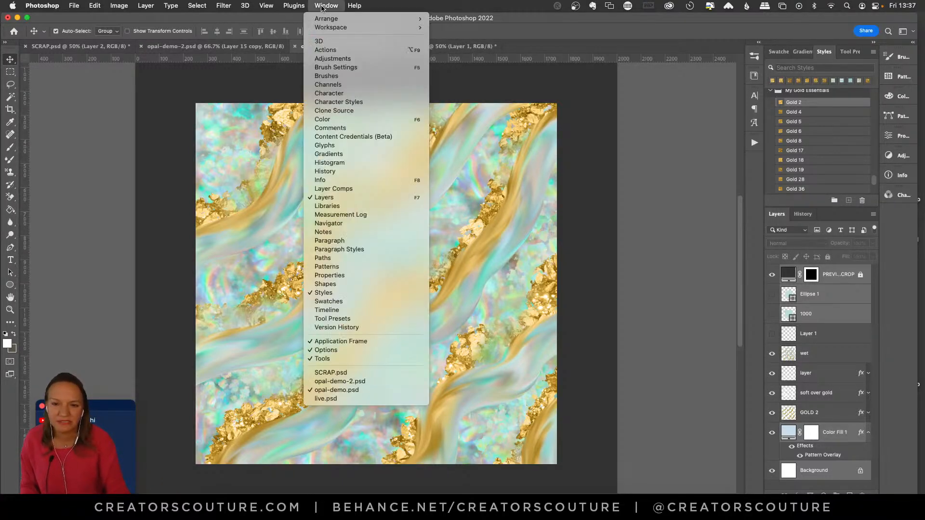
mouse_move(415, 19)
left_click(458, 46)
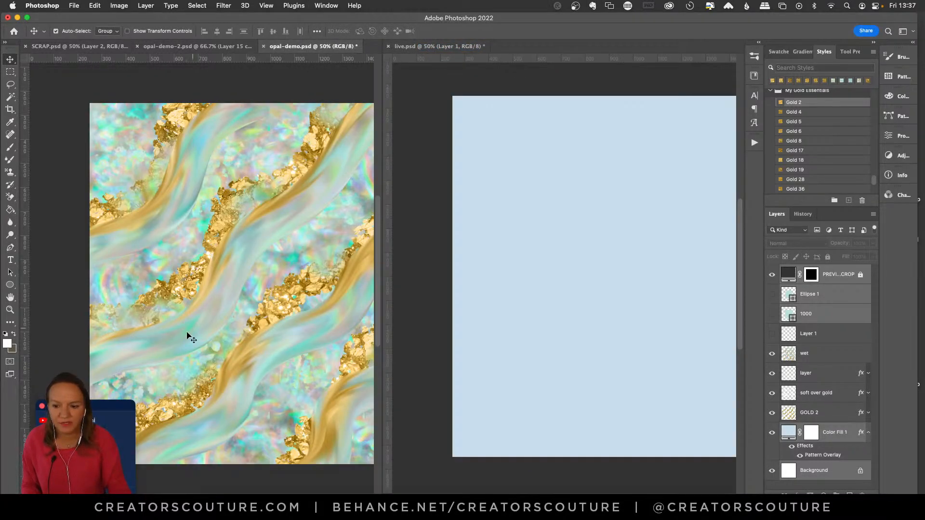
Narrow the opal-demo.psd pane so that live.psd gets more of the workspace
left_click(100, 412)
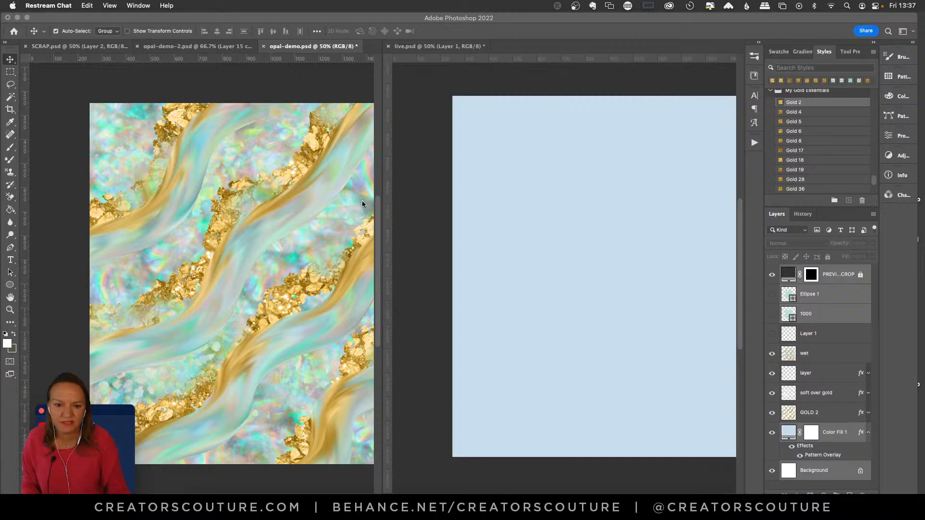
left_click(382, 197)
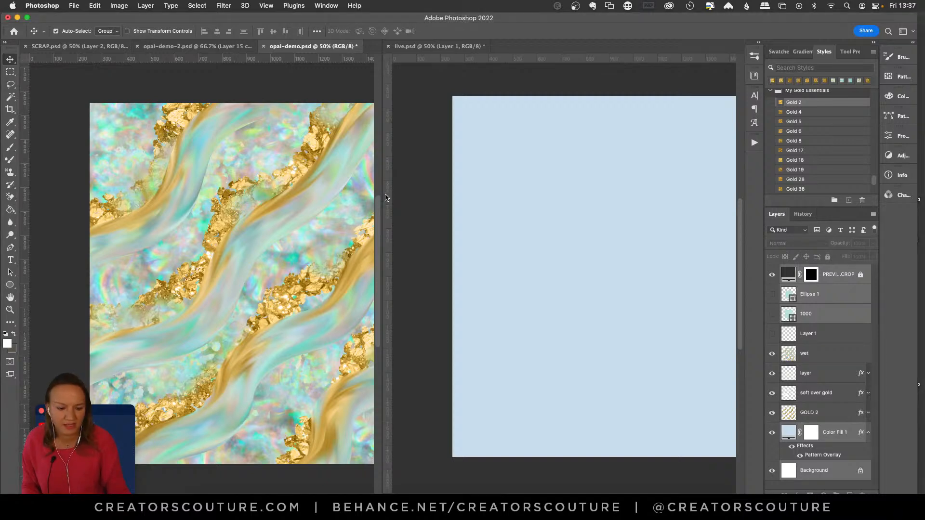
scroll(387, 196, "up", 1)
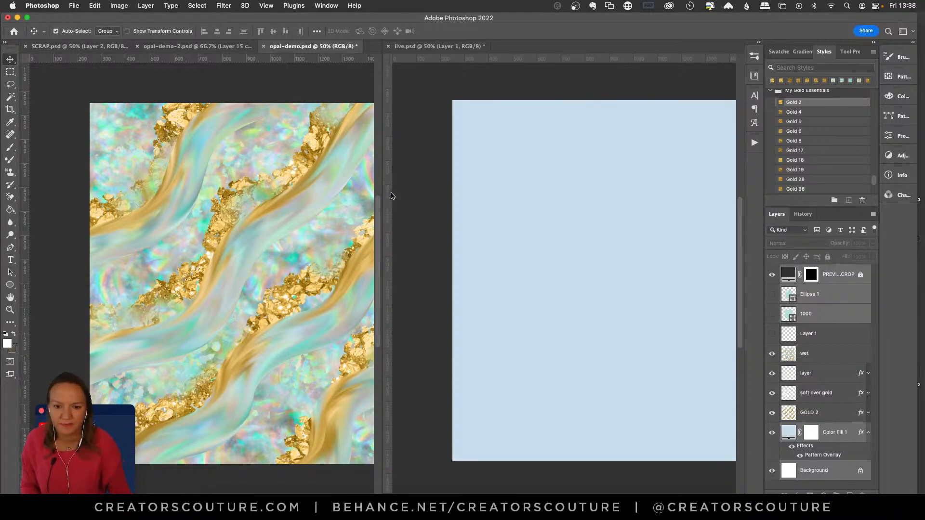
left_click_drag(384, 197, 303, 200)
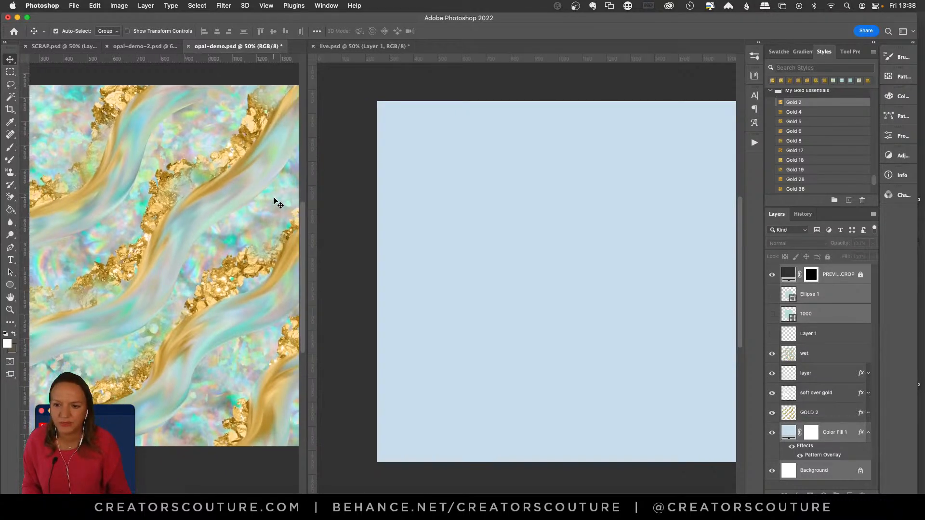
In live.psd, apply the opal 1 style from the 0 JEWEL STYLES library to the Color Fill 1 layer
left_click(458, 159)
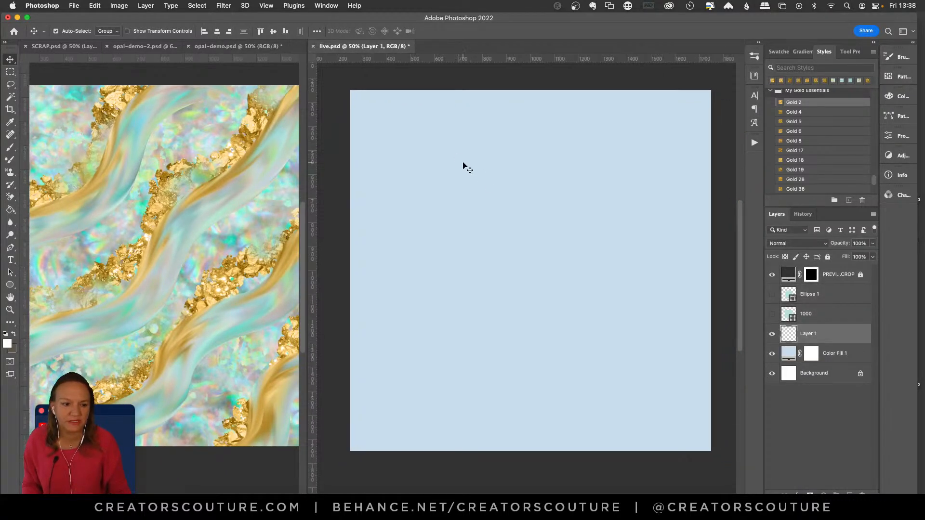
left_click(827, 356)
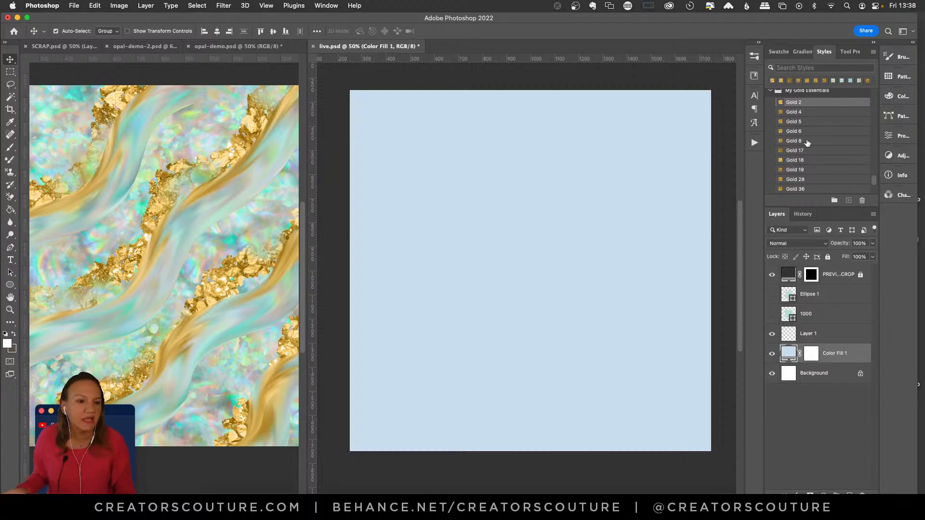
scroll(811, 122, "up", 5)
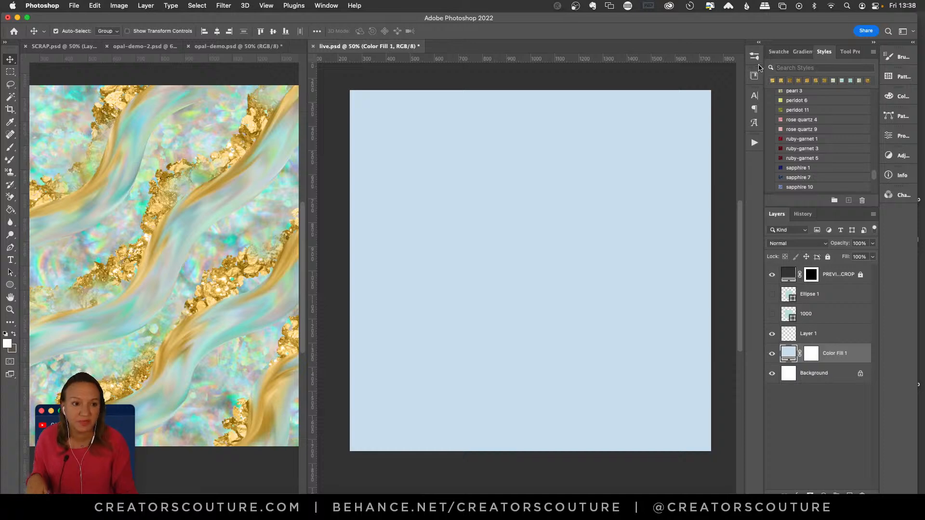
left_click(754, 72)
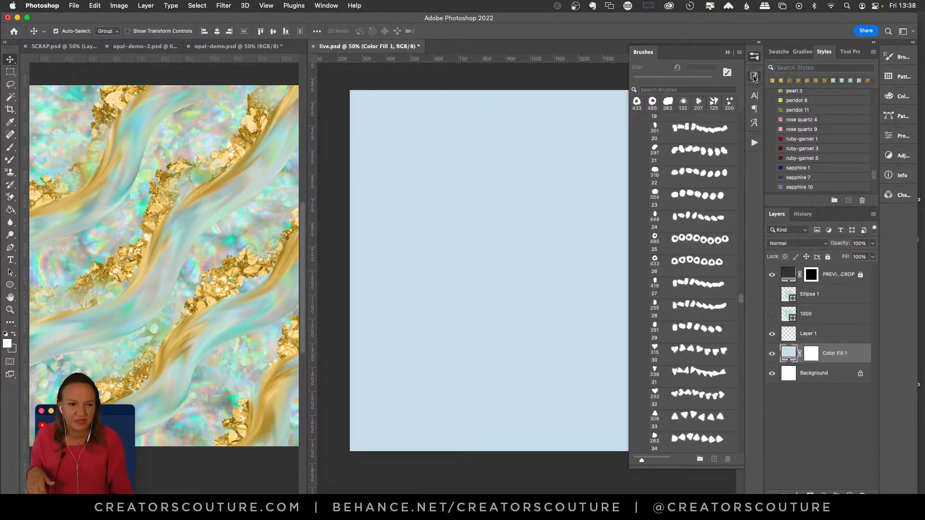
left_click(754, 76)
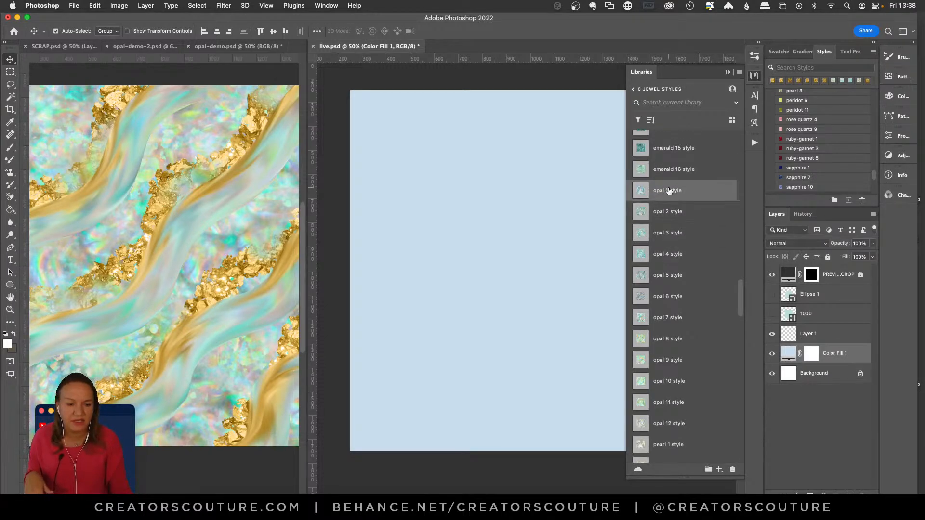
left_click(668, 192)
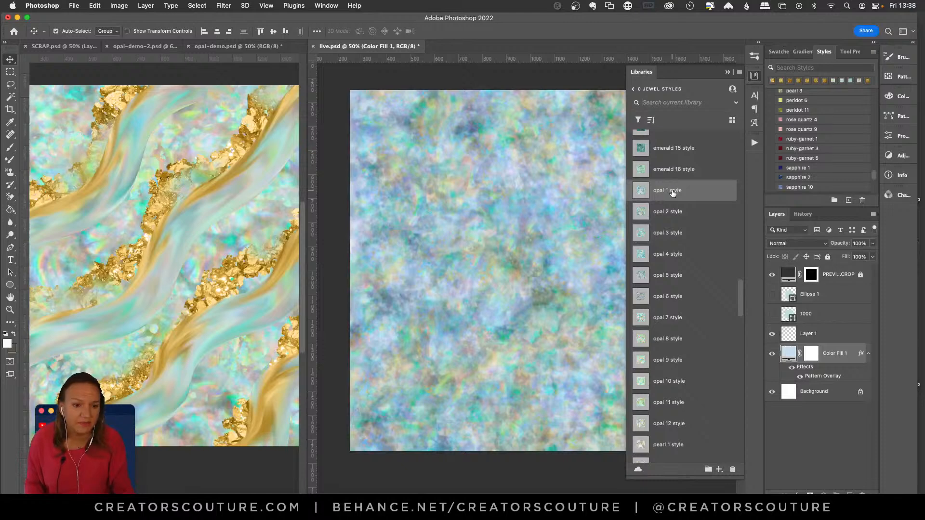
left_click(9, 310)
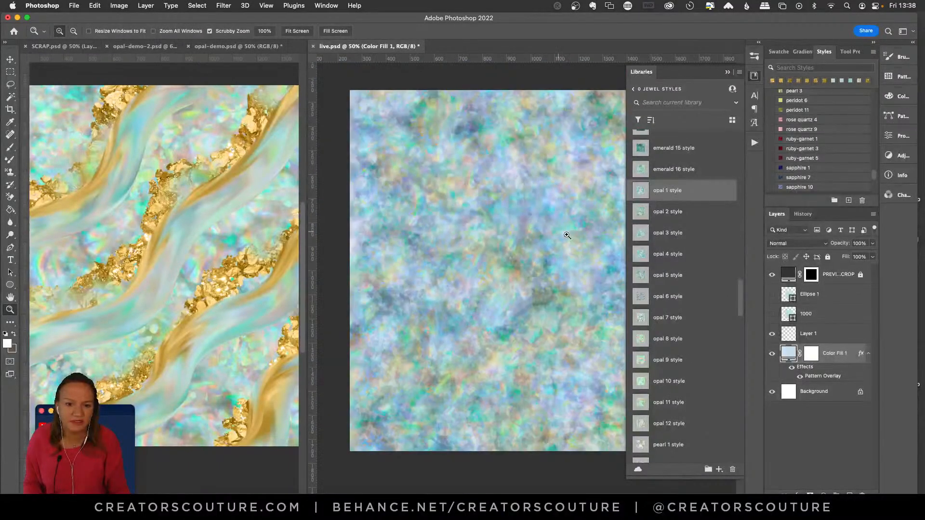
scroll(569, 235, "right", 1)
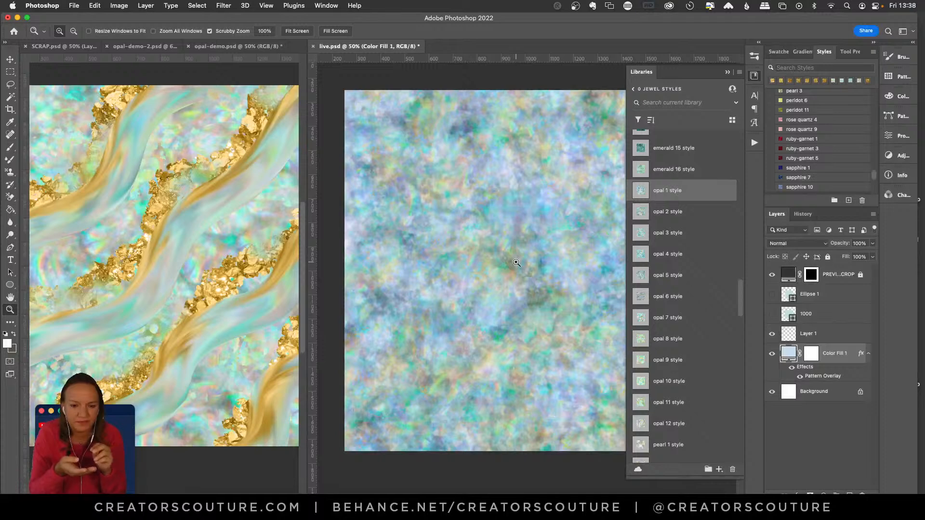
Try the opal 2 to opal 12 styles one after another on the Color Fill 1 layer
left_click(674, 213)
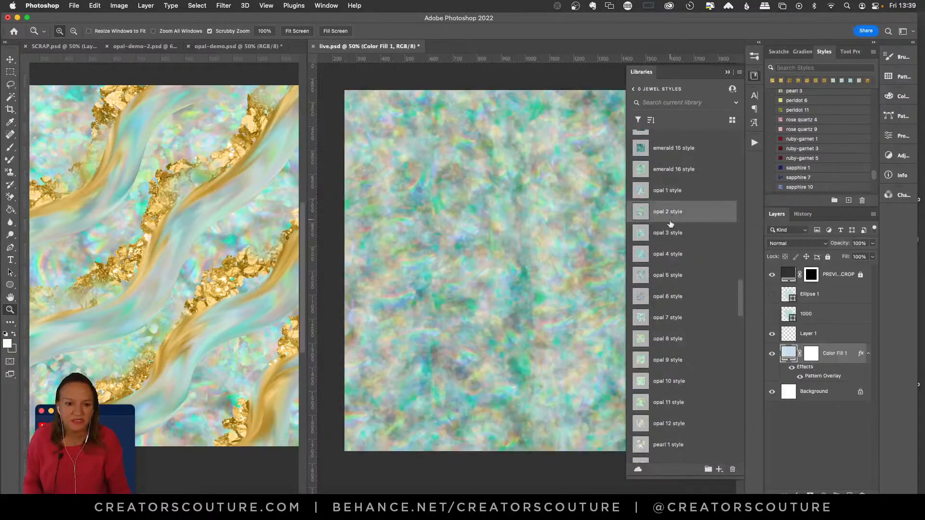
left_click(667, 234)
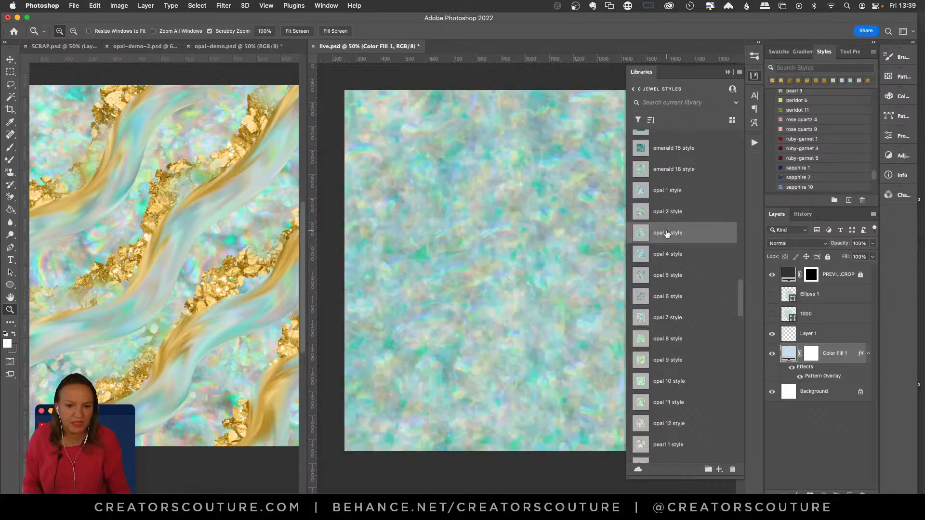
left_click(667, 255)
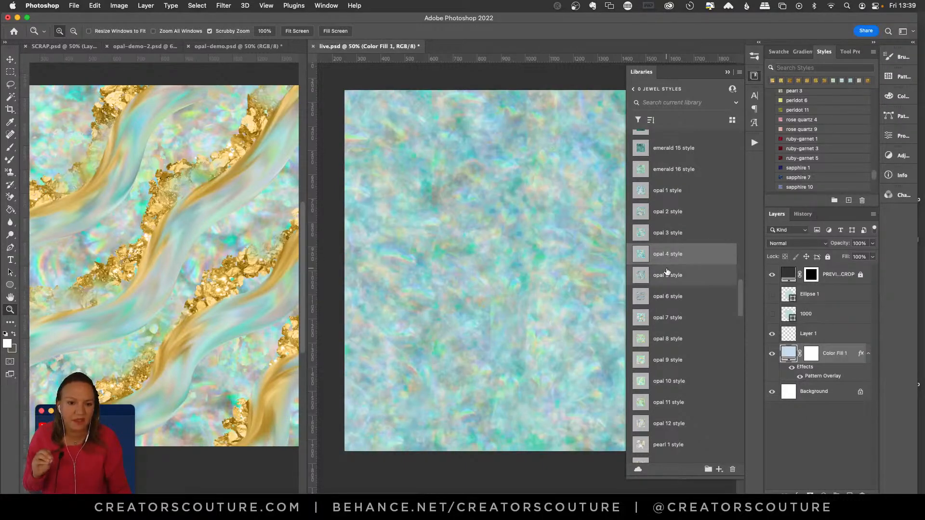
left_click(667, 276)
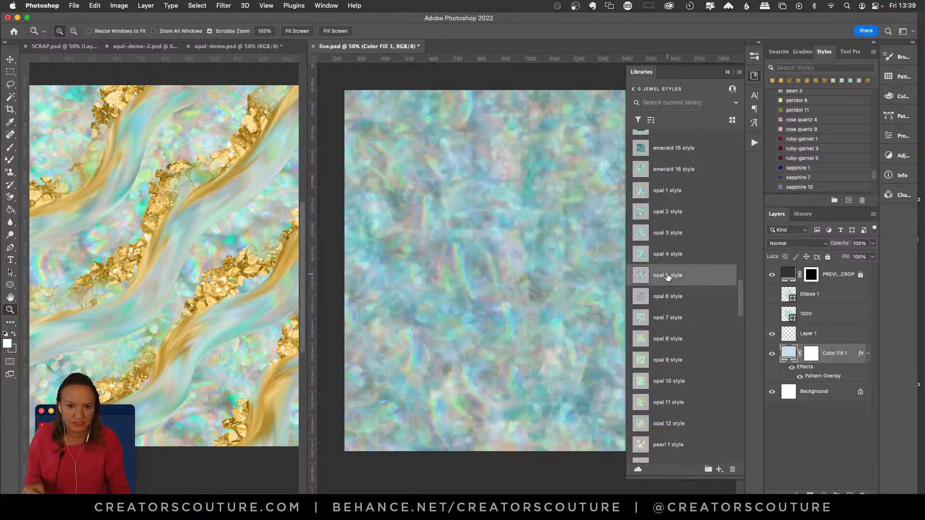
left_click(677, 302)
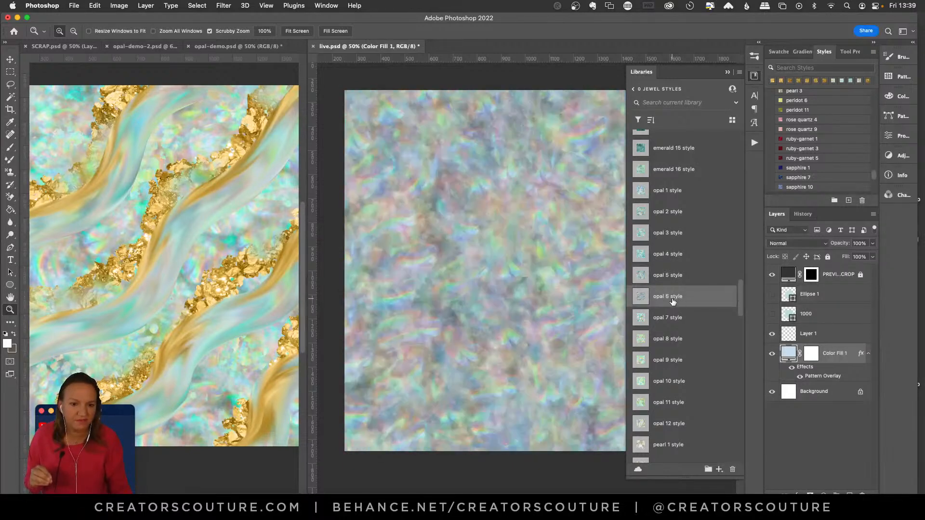
left_click(672, 317)
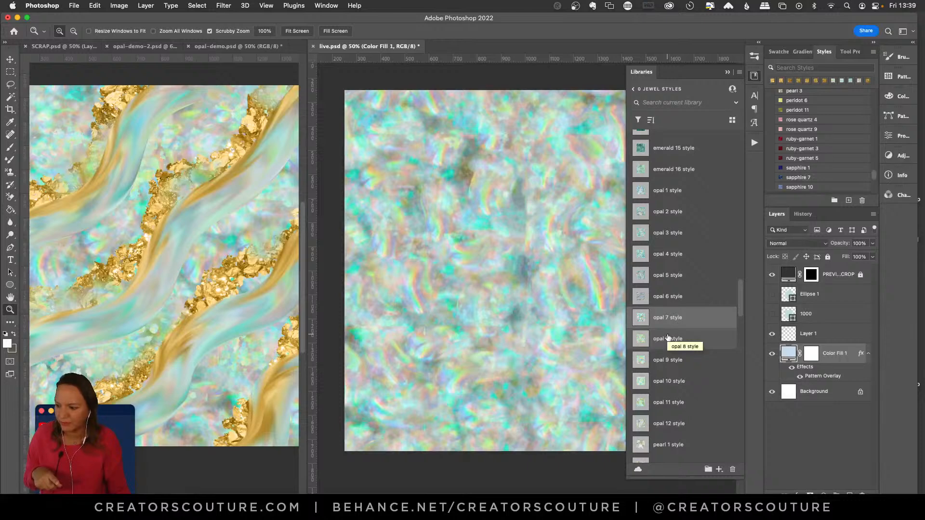
left_click(668, 336)
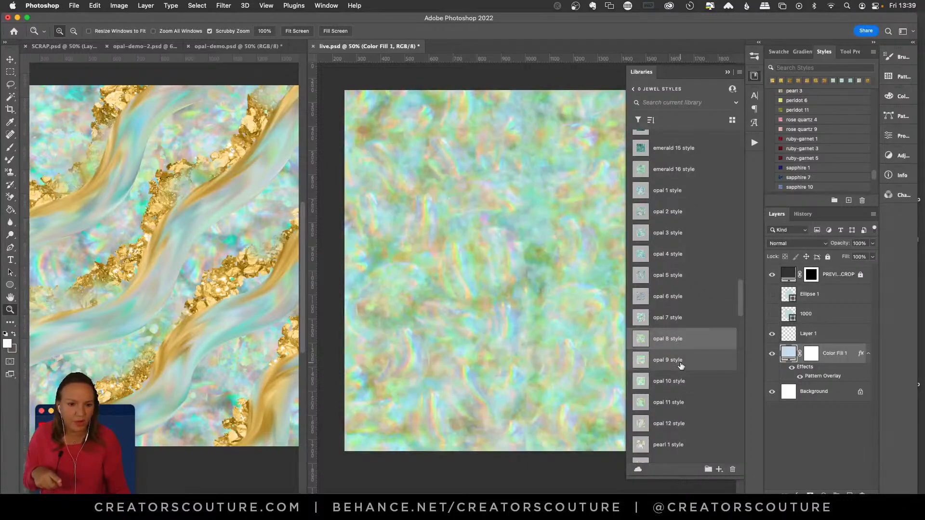
left_click(680, 365)
left_click(681, 388)
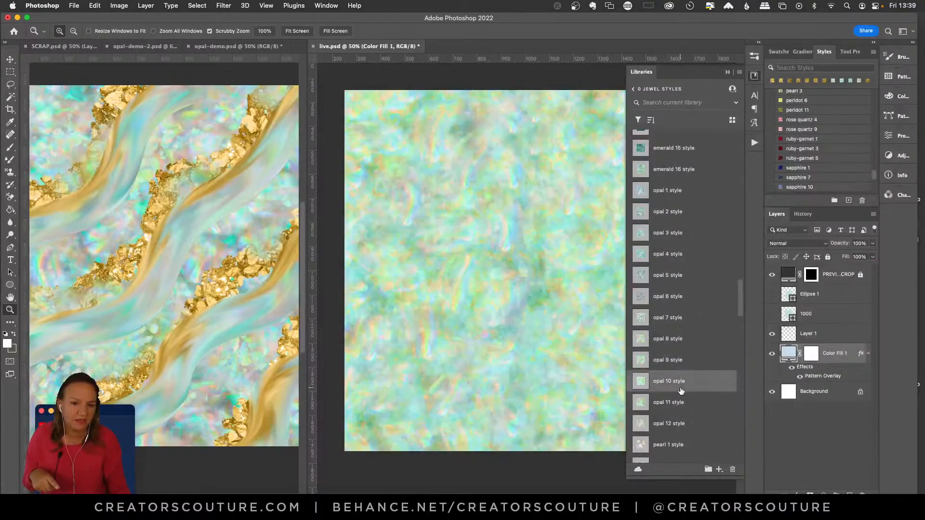
left_click(679, 406)
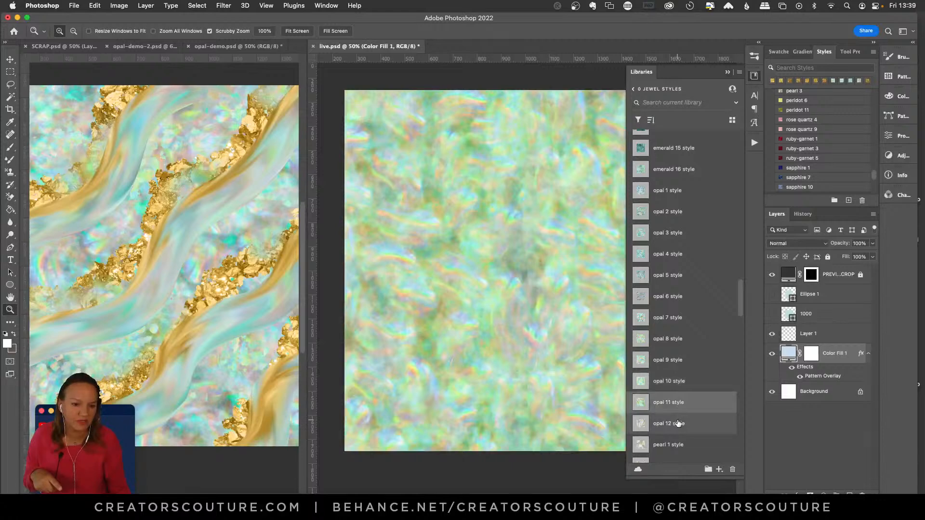
left_click(678, 424)
Try the pearl 1, pearl 2 and pearl 3 styles on the Color Fill 1 layer
scroll(692, 446, "down", 3)
left_click(694, 365)
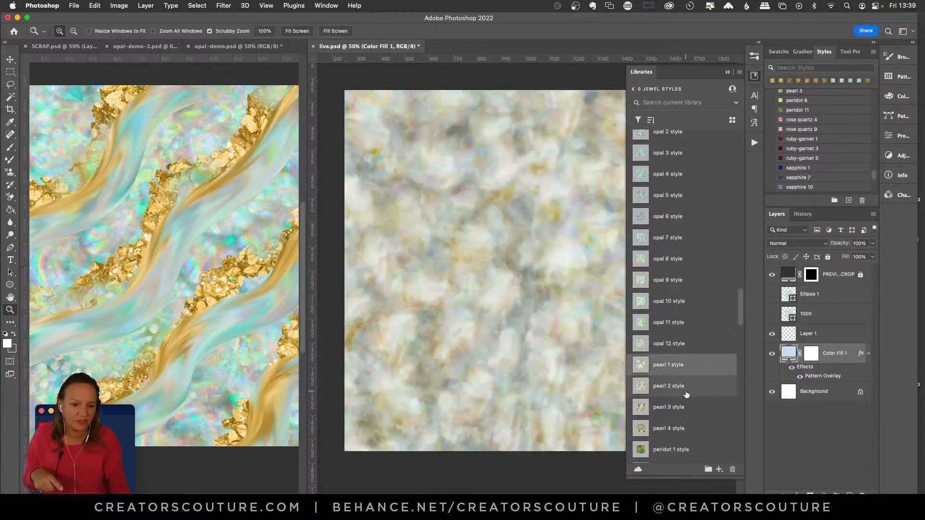
left_click(686, 393)
left_click(691, 417)
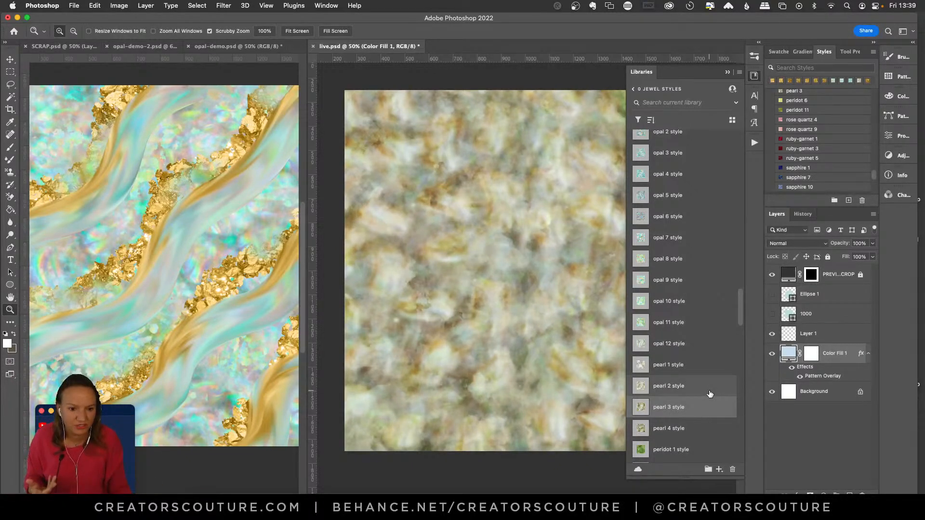
Apply the opal 7 style to the Color Fill 1 layer and close the style library
scroll(710, 392, "up", 3)
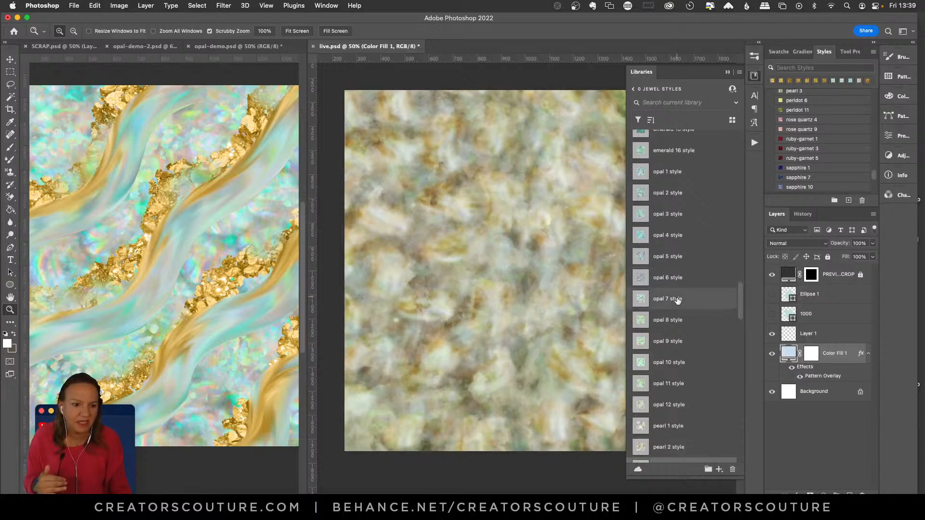
left_click(677, 300)
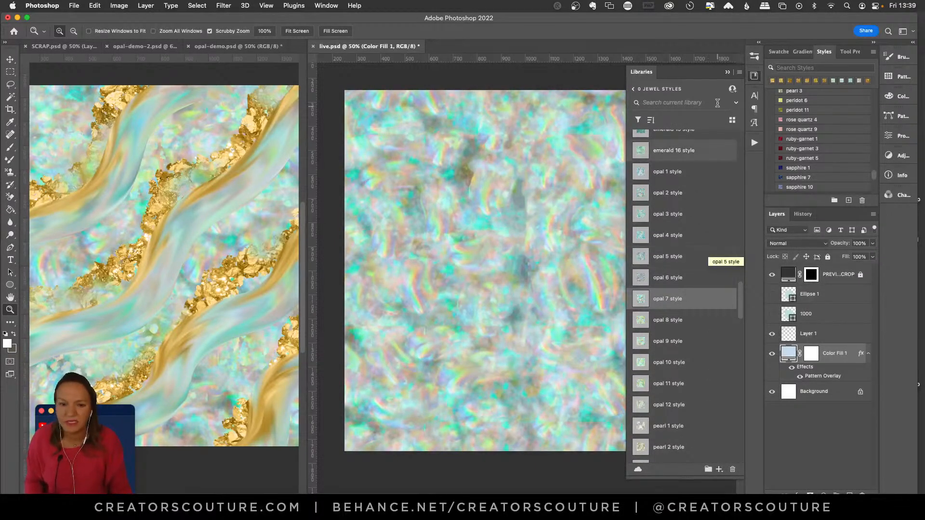
left_click(755, 77)
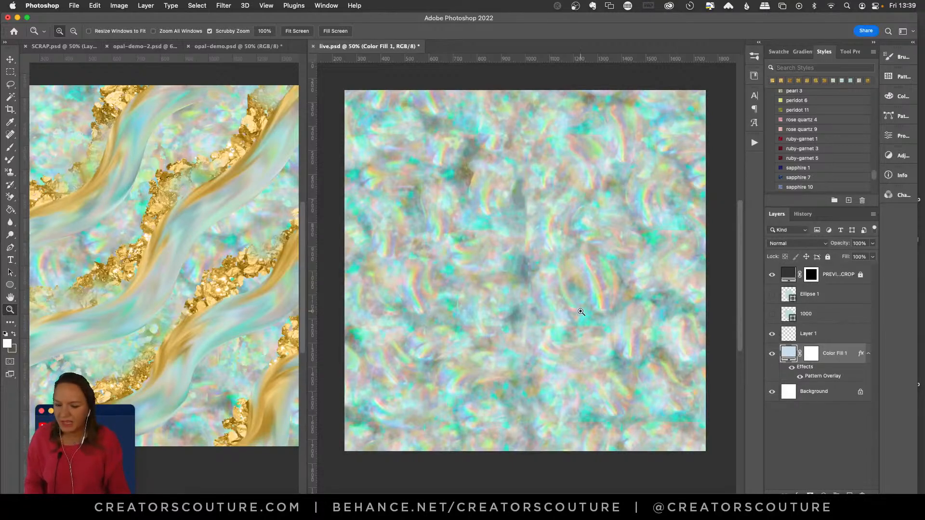
Reposition the Pattern Overlay of Color Fill 1 on the canvas by shifting the opal texture up and to the left, and accept the layer style
double_click(822, 378)
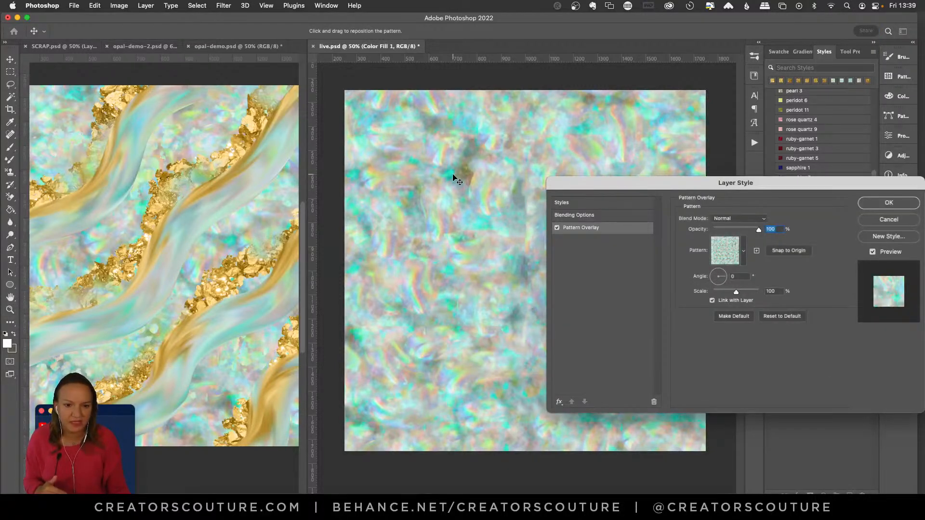
left_click_drag(467, 173, 669, 244)
left_click_drag(554, 285, 370, 206)
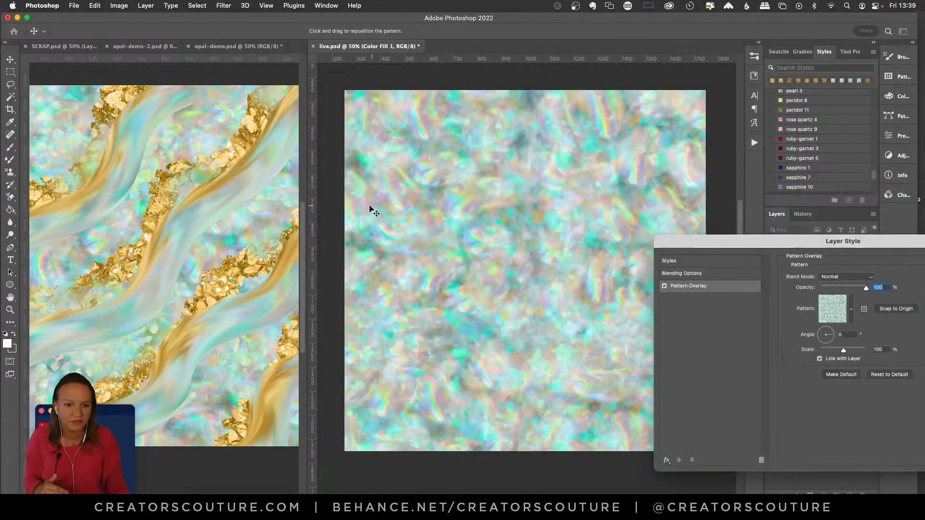
left_click_drag(556, 309, 471, 286)
left_click_drag(719, 245, 696, 249)
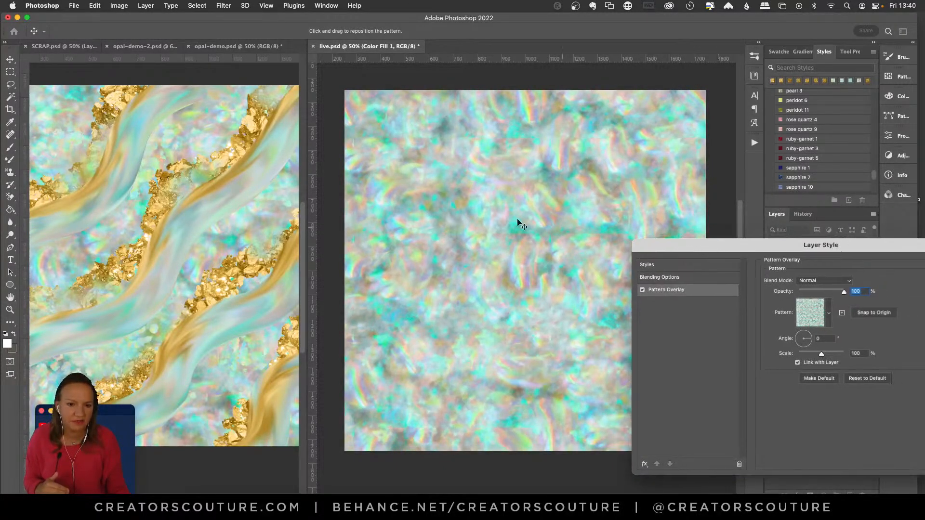
left_click_drag(518, 225, 433, 197)
left_click_drag(718, 253, 479, 233)
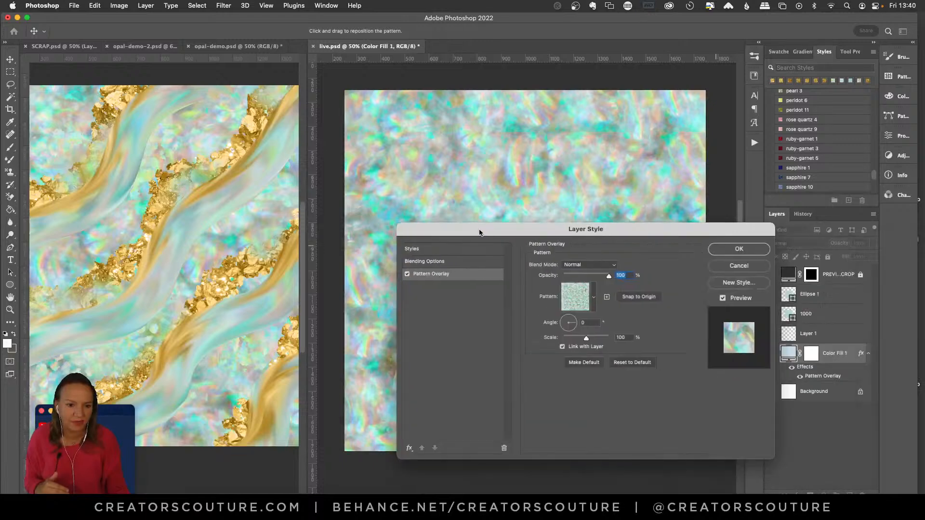
left_click(740, 249)
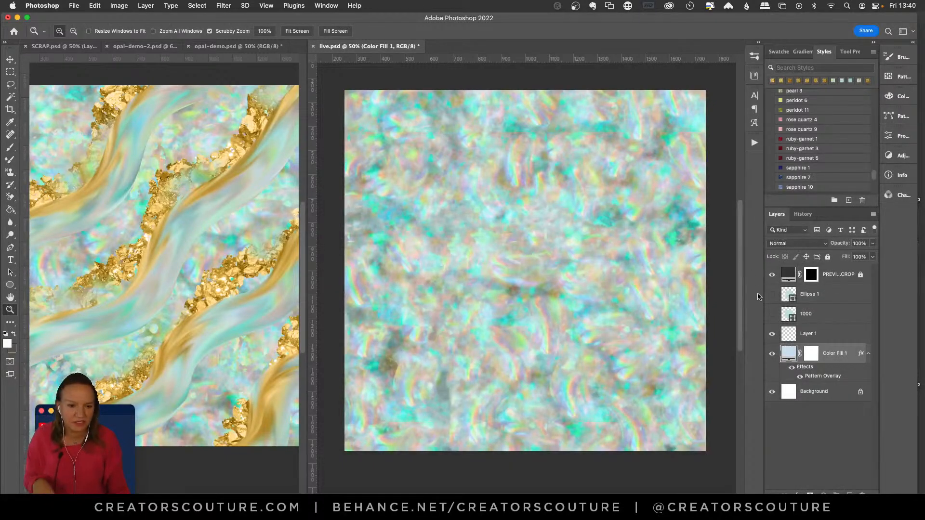
Apply the Gold 2 style from the My Gold Essentials group to Layer 1
left_click(811, 333)
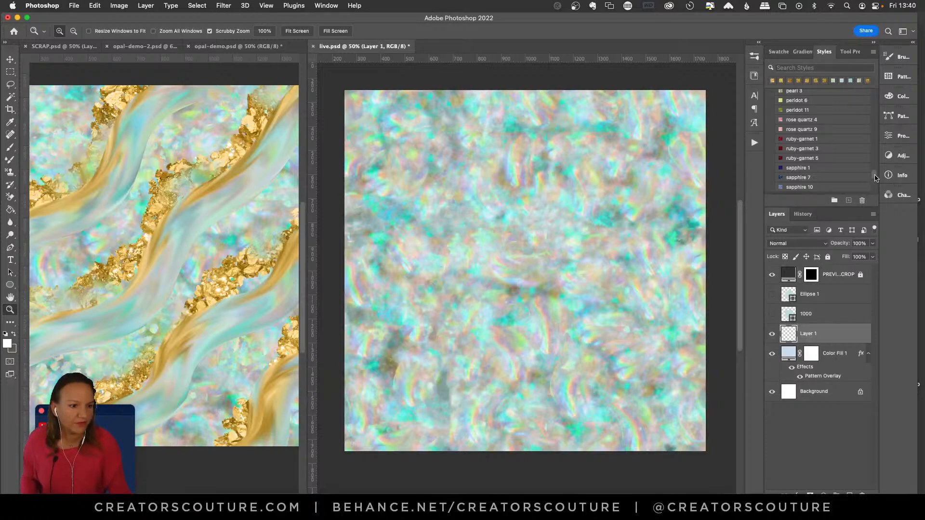
left_click_drag(875, 178, 873, 185)
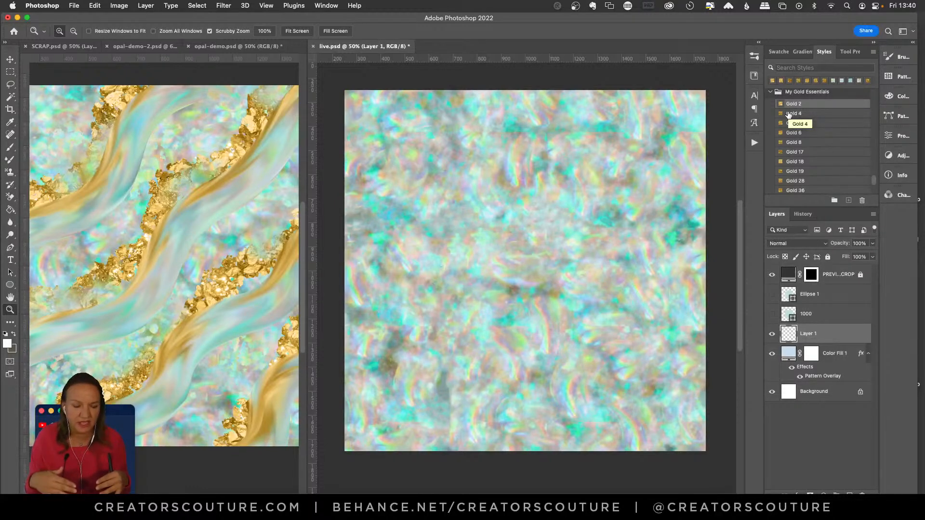
left_click(753, 76)
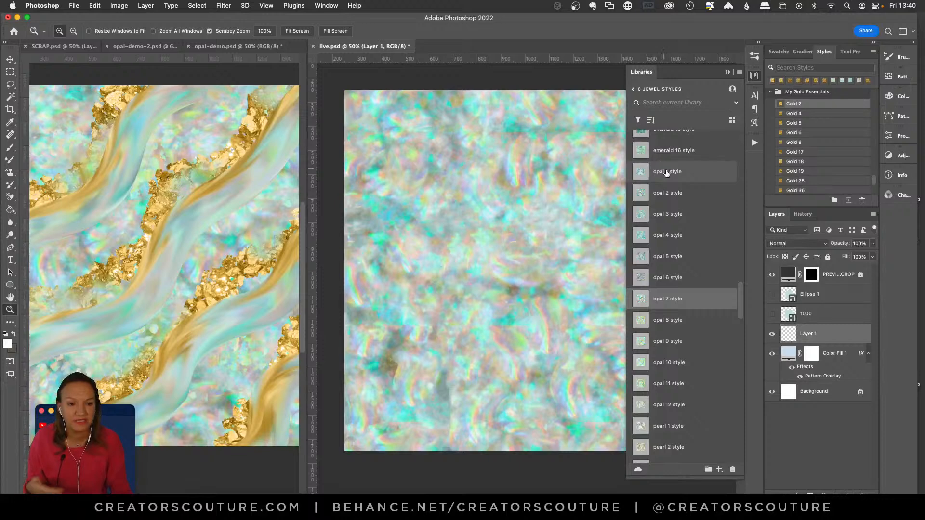
left_click(753, 77)
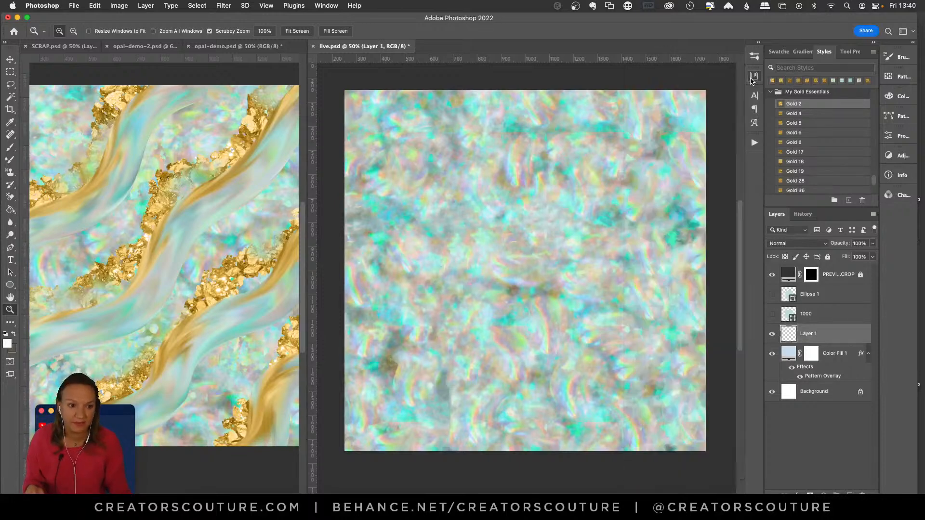
left_click(806, 104)
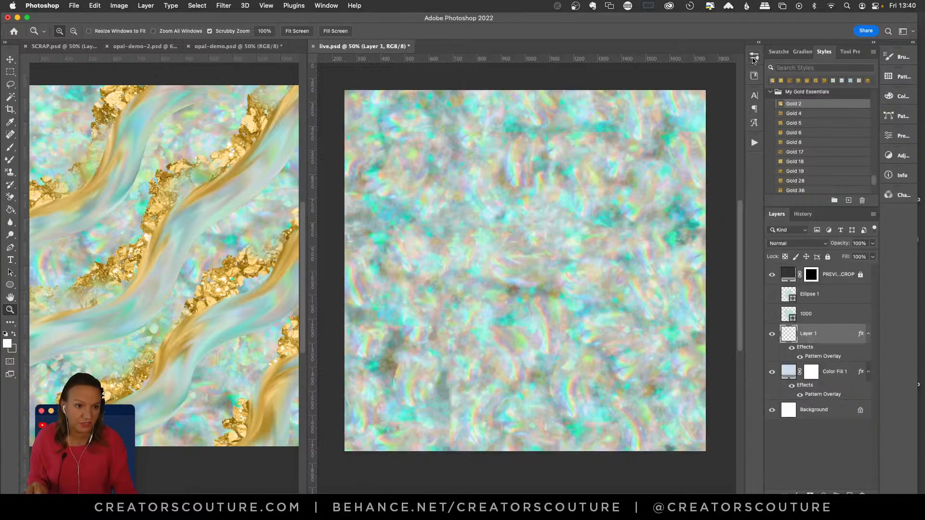
Paint a diagonal gold stroke on Layer 1 in the upper-left part of the canvas with the Rough 2 brush at 200 px
left_click(755, 56)
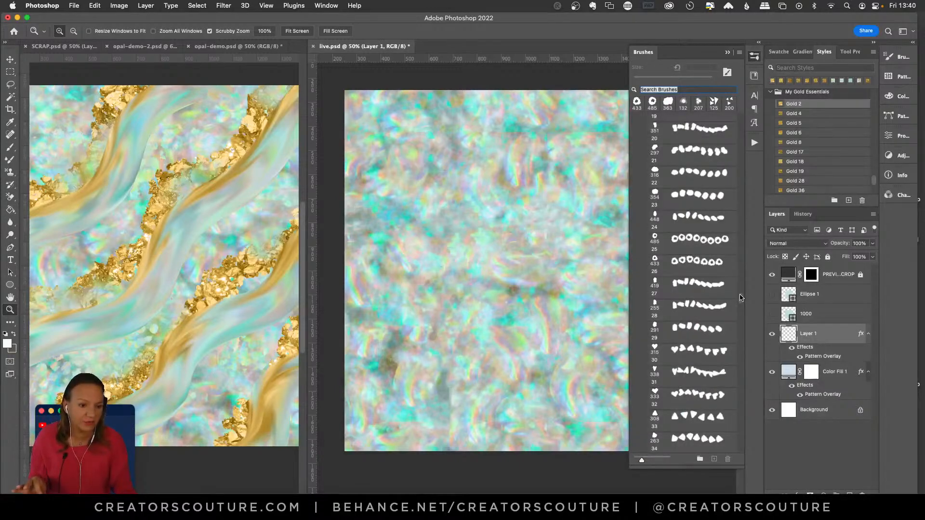
left_click_drag(742, 298, 742, 308)
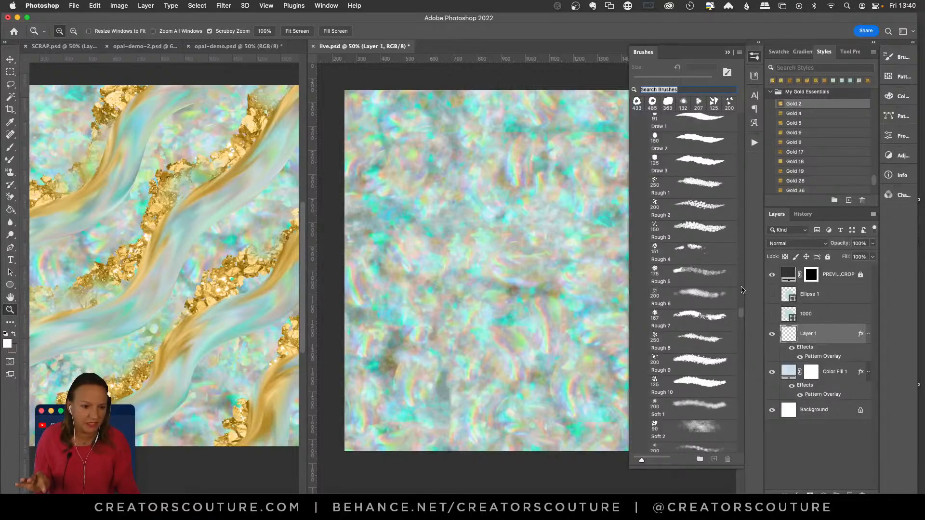
left_click(696, 207)
left_click_drag(501, 130, 429, 193)
left_click_drag(381, 256, 380, 259)
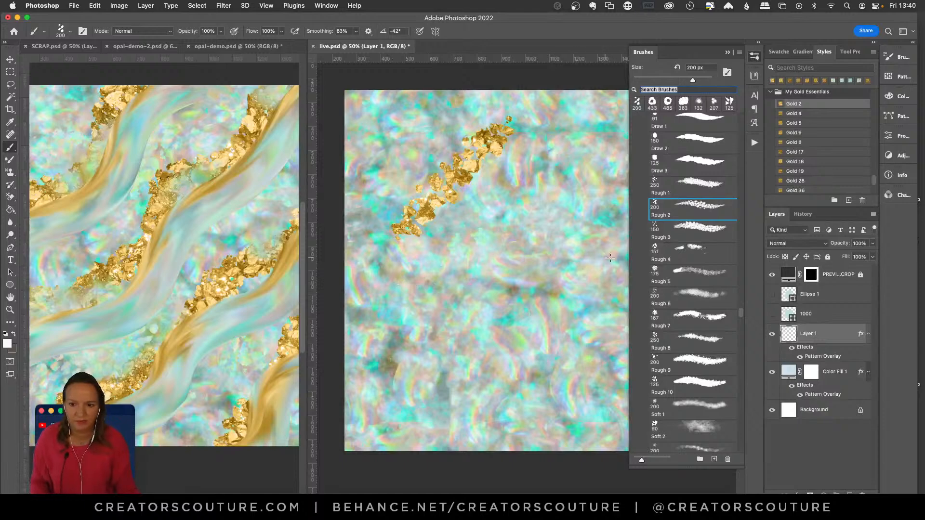
Undo the Rough 2 stroke and try diagonal gold strokes on Layer 1 with the Rough 3 brush at 150 px, undoing each
key("ctrl+z")
left_click(696, 229)
left_click_drag(511, 96, 381, 267)
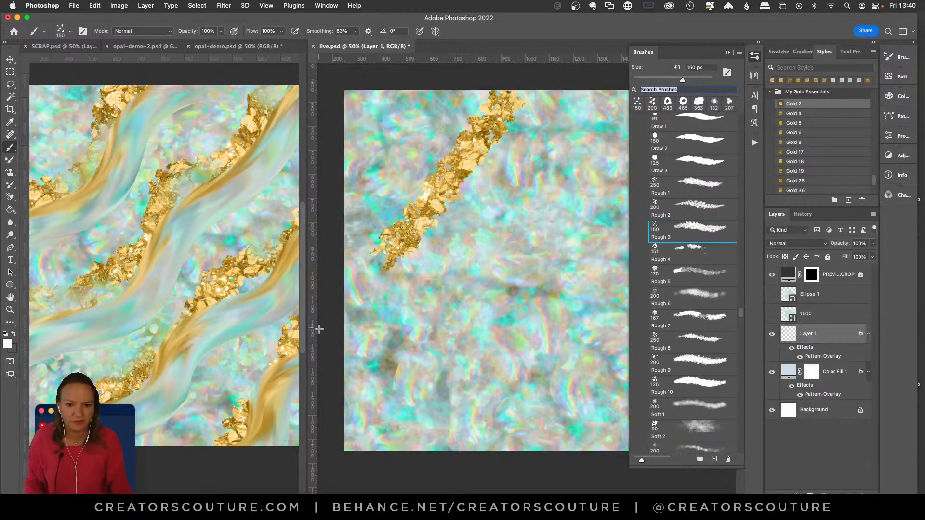
key("ctrl+z")
mouse_move(501, 98)
left_mouse_down()
mouse_move(414, 214)
mouse_move(399, 253)
left_mouse_up()
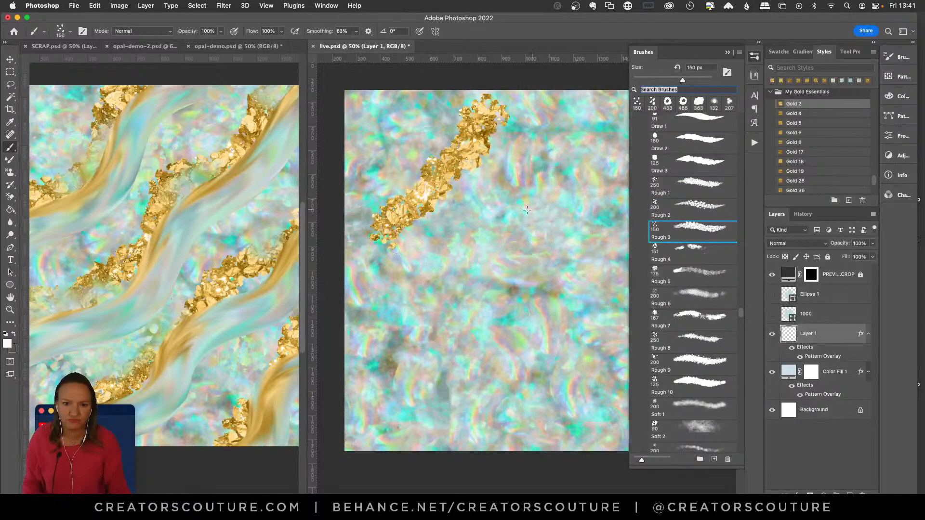
key("ctrl+z")
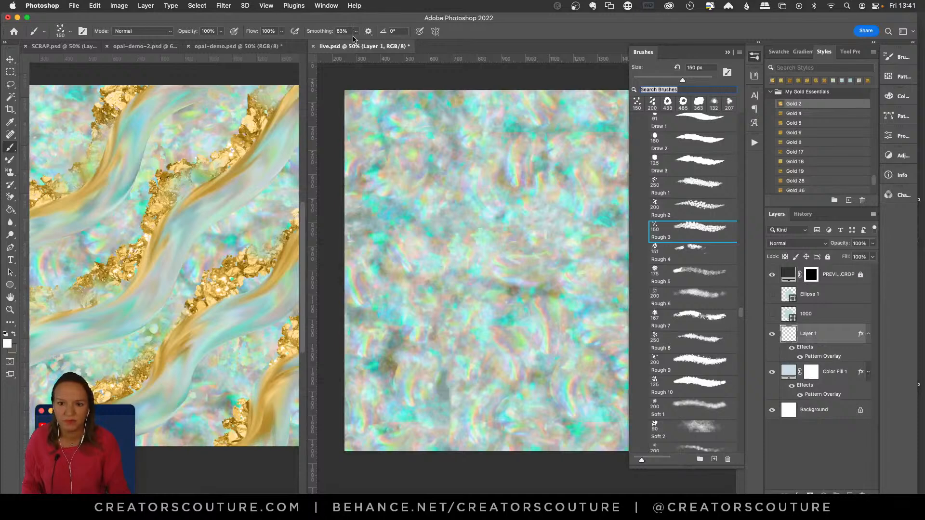
Set the brush smoothing to 0%
left_click(356, 31)
left_click_drag(359, 43, 329, 47)
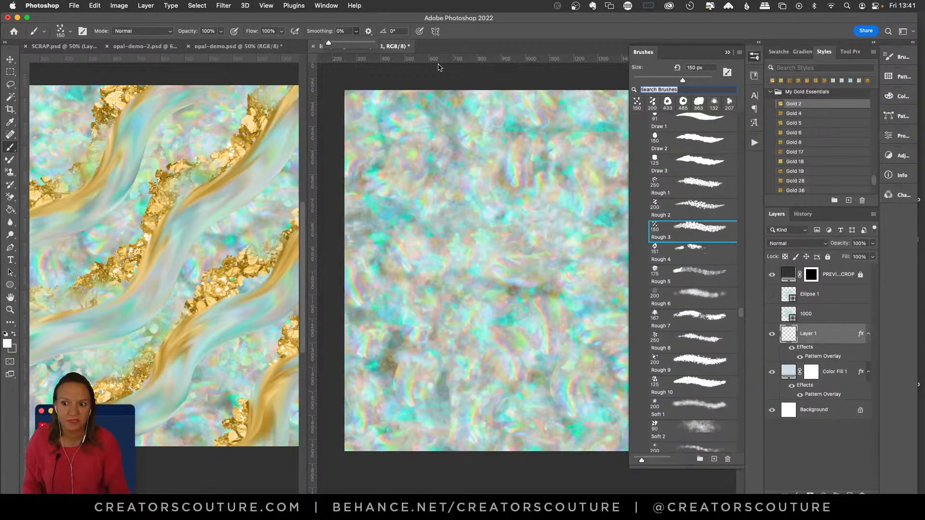
Try a diagonal gold stroke with the Rough 4 brush at 151 px and undo it
left_click(665, 251)
mouse_move(496, 123)
left_mouse_down()
mouse_move(440, 145)
mouse_move(406, 219)
left_mouse_up()
key("ctrl+z")
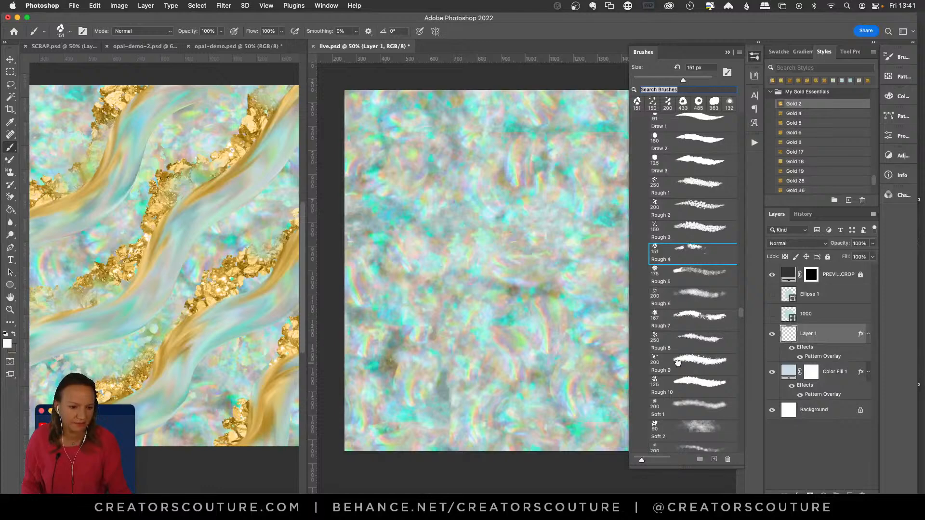
Try a curved gold vein across the upper-left corner of Layer 1 with the Rough 9 brush at 200 px, repainting it until satisfied
left_click(679, 362)
left_click(472, 117)
left_click_drag(473, 119, 320, 284)
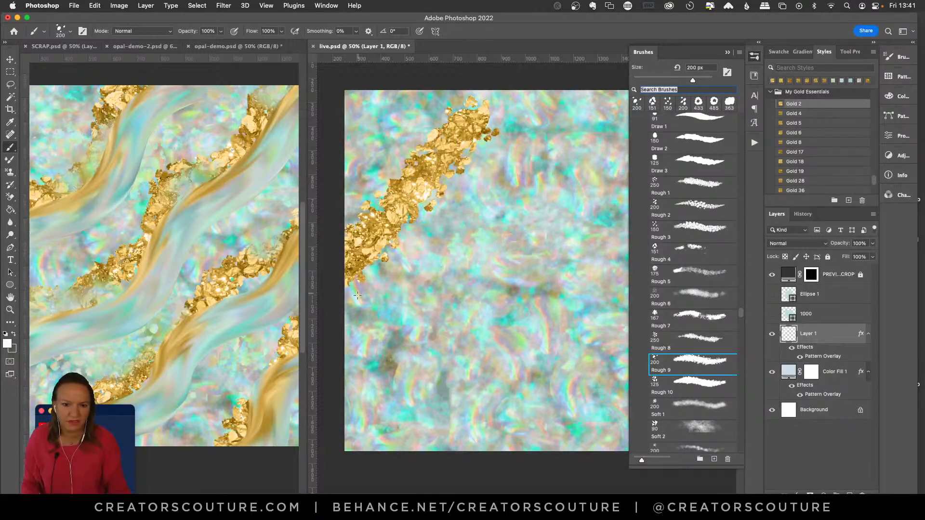
key("ctrl+z")
key("Escape")
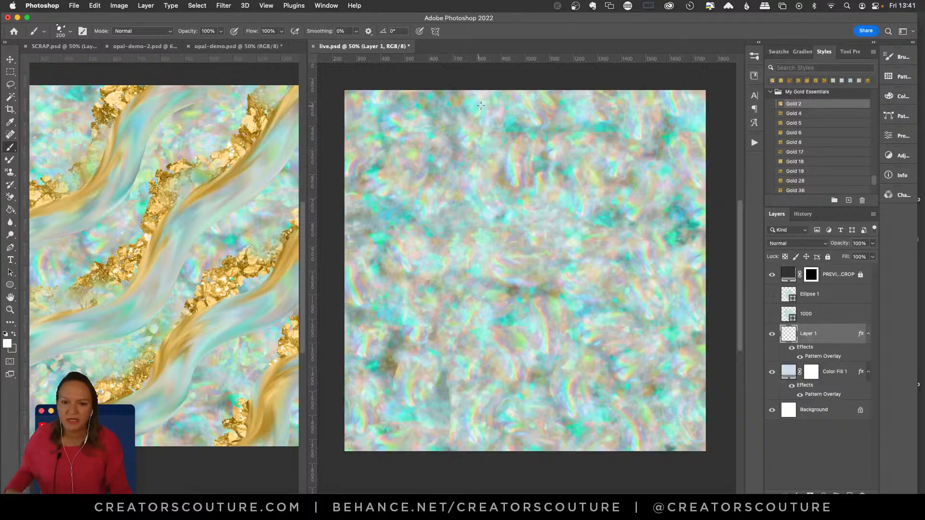
mouse_move(480, 83)
left_mouse_down()
mouse_move(453, 90)
mouse_move(339, 237)
left_mouse_up()
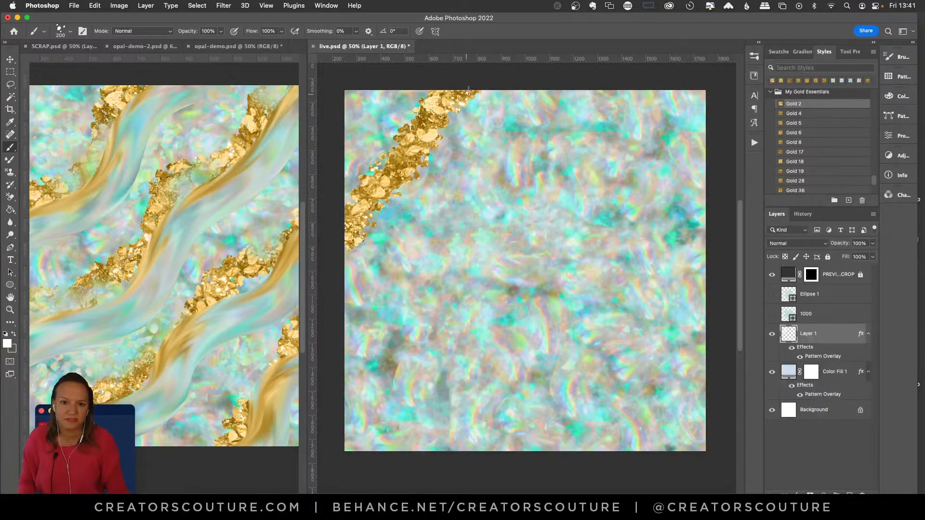
key("super+z")
mouse_move(472, 88)
left_mouse_down()
mouse_move(443, 93)
mouse_move(438, 150)
mouse_move(401, 181)
mouse_move(358, 194)
mouse_move(356, 214)
left_mouse_up()
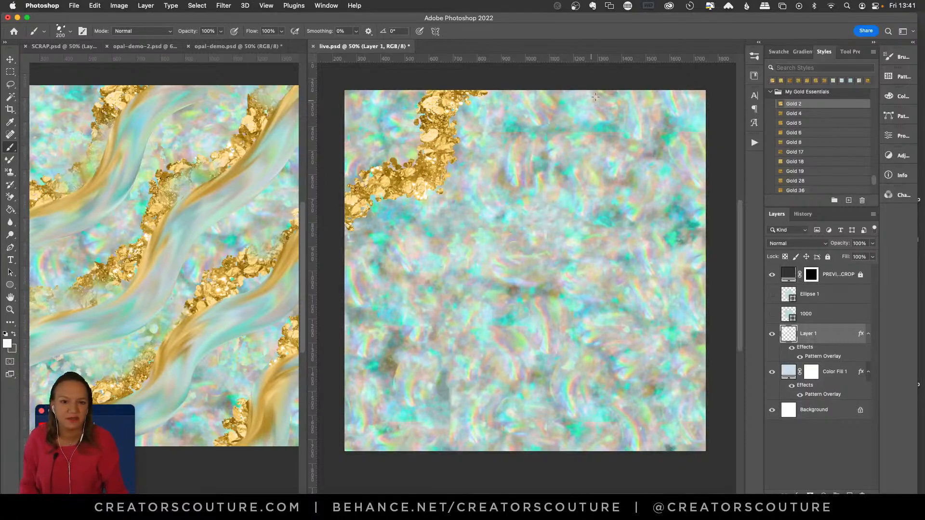
Try a second wavy gold vein from the canvas's upper edge towards its left edge with the Rough 9 brush, undoing each attempt
mouse_move(627, 84)
left_mouse_down()
mouse_move(587, 100)
mouse_move(545, 186)
mouse_move(428, 259)
mouse_move(375, 336)
mouse_move(337, 343)
left_mouse_up()
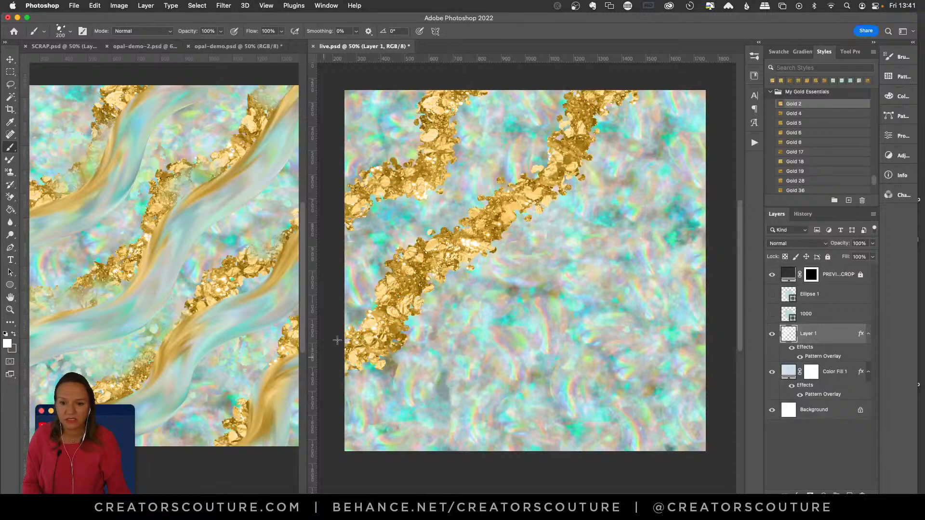
key("ctrl+z")
mouse_move(618, 92)
left_mouse_down()
mouse_move(581, 103)
mouse_move(506, 204)
mouse_move(341, 345)
left_mouse_up()
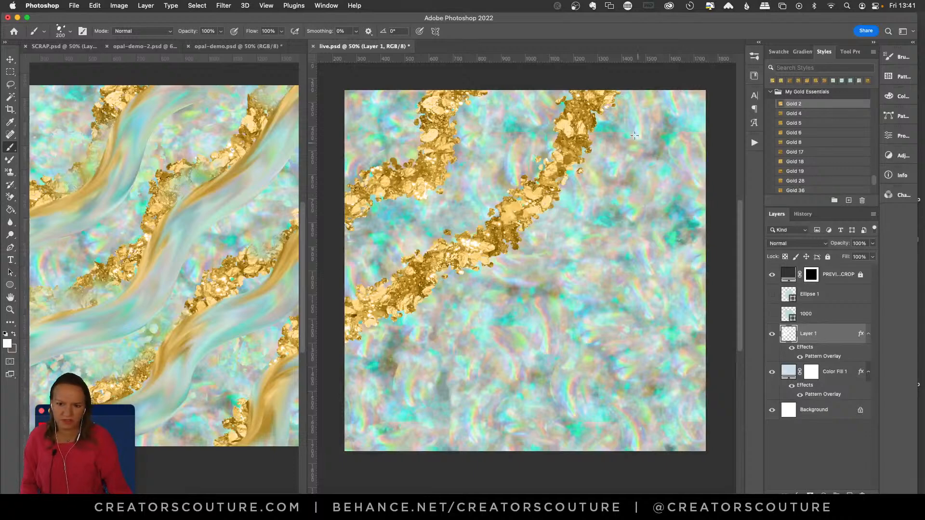
key("ctrl+z")
mouse_move(580, 89)
left_mouse_down()
mouse_move(571, 146)
mouse_move(497, 193)
mouse_move(489, 230)
mouse_move(448, 267)
mouse_move(378, 299)
left_mouse_up()
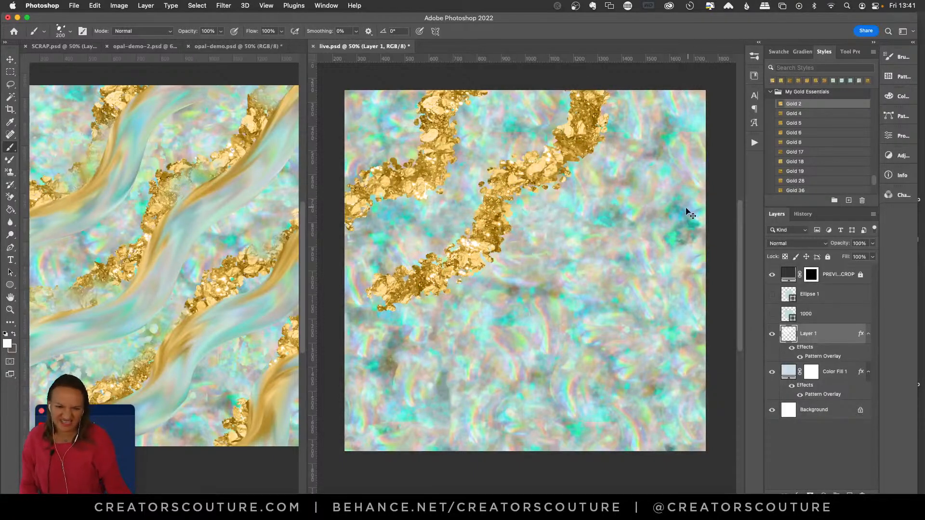
key("ctrl+z")
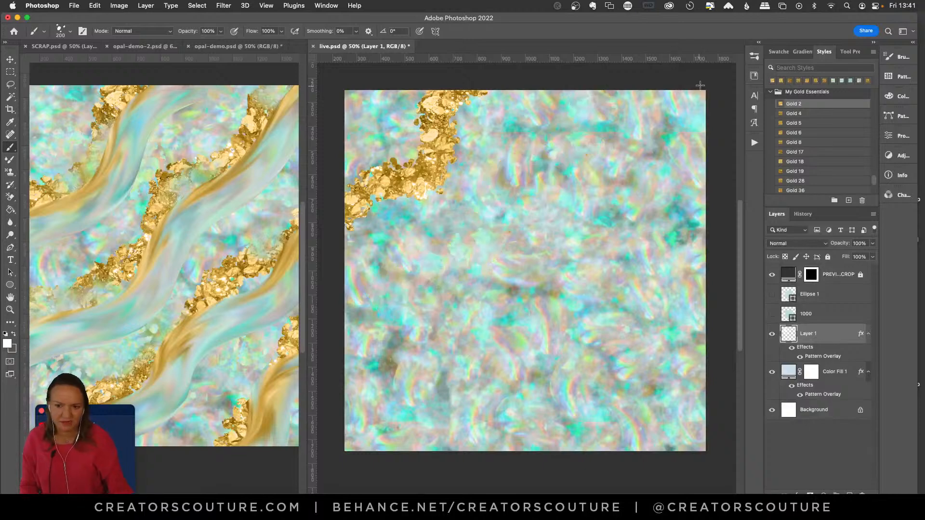
Try a diagonal gold stroke with the Rough 10 brush at 125 px and undo it
left_click(753, 58)
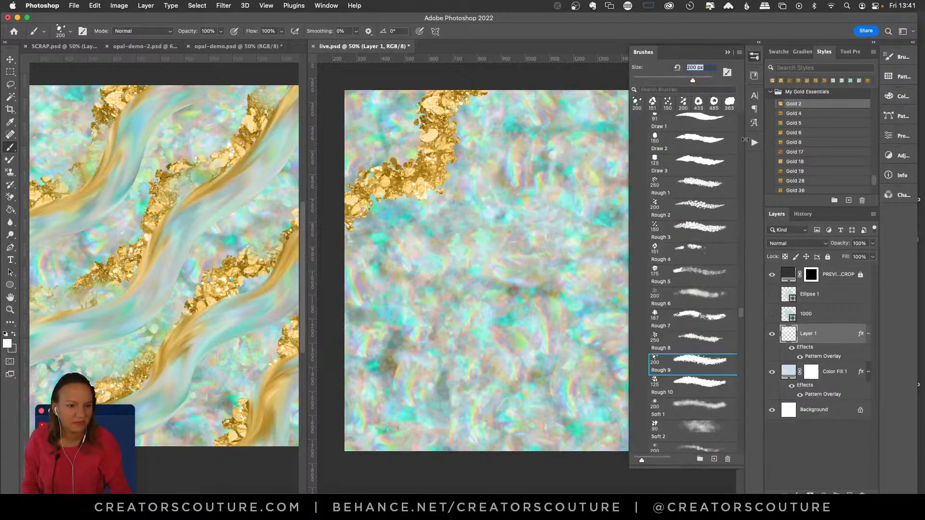
left_click(674, 385)
mouse_move(559, 263)
left_mouse_down()
mouse_move(499, 327)
mouse_move(418, 386)
left_mouse_up()
key("ctrl+z")
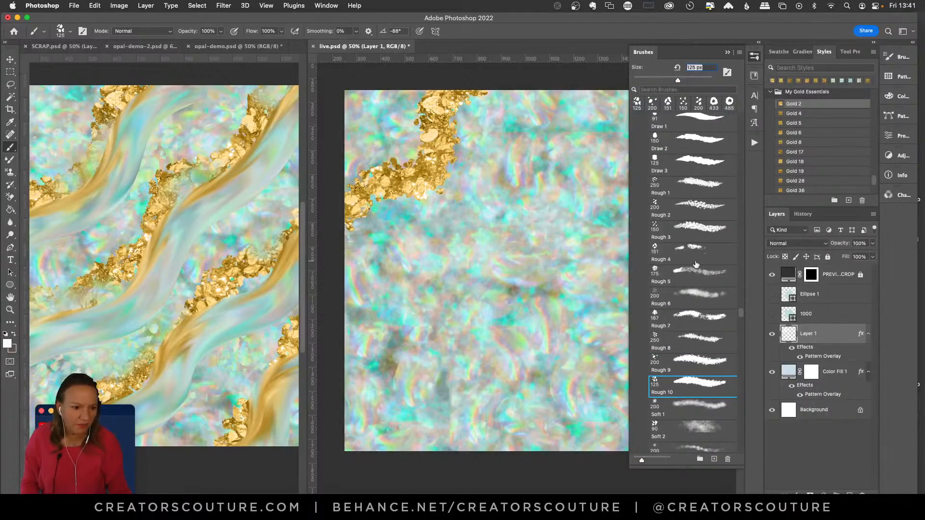
Switch to the Rough 3 brush at 150 px, undo the earlier strokes, and paint a curved gold vein across the canvas's upper-left corner
left_click(694, 236)
mouse_move(536, 149)
left_mouse_down()
mouse_move(502, 223)
mouse_move(443, 276)
left_mouse_up()
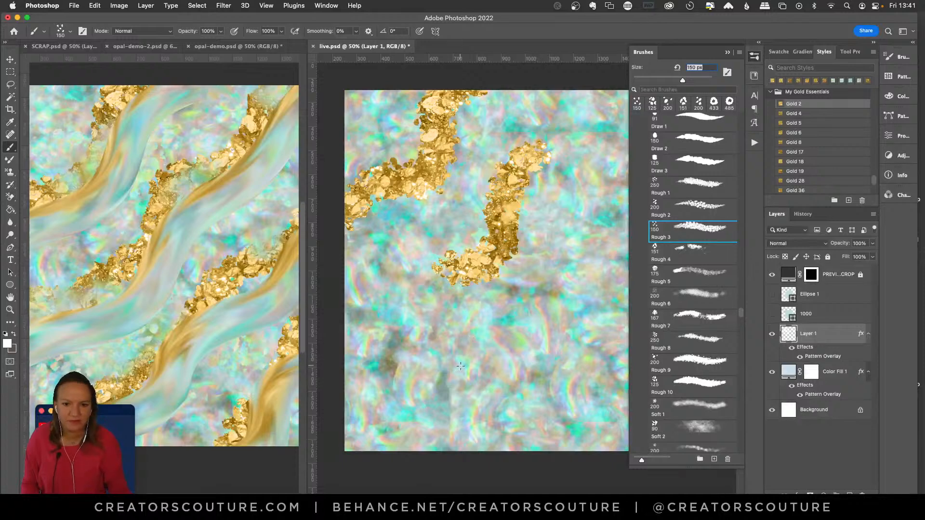
left_click(755, 61)
key("ctrl+z")
mouse_move(472, 82)
left_mouse_down()
mouse_move(368, 174)
mouse_move(364, 203)
left_mouse_up()
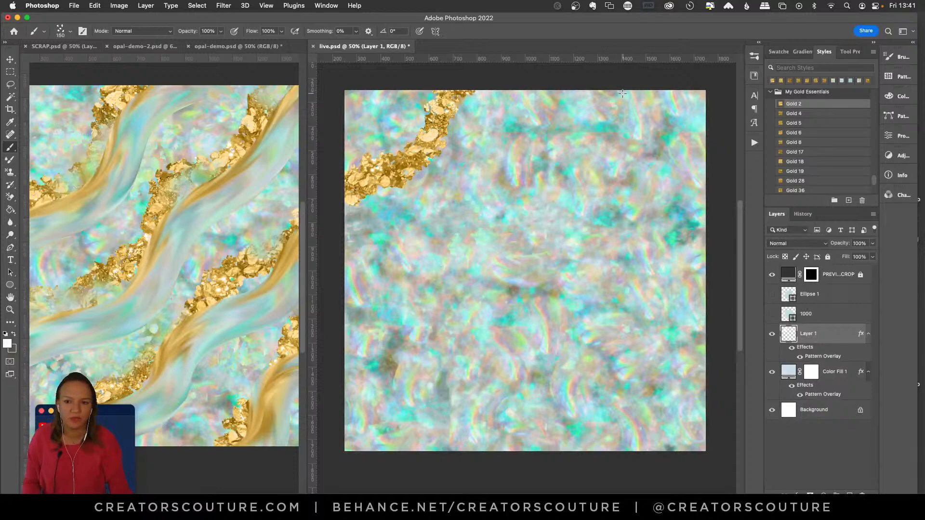
Paint three more wavy gold veins on Layer 1, running diagonally down to the left across the middle and lower-right of the canvas
mouse_move(583, 81)
left_mouse_down()
mouse_move(564, 127)
mouse_move(527, 173)
mouse_move(480, 195)
mouse_move(427, 263)
mouse_move(362, 308)
left_mouse_up()
key("ctrl+z")
mouse_move(580, 87)
left_mouse_down()
mouse_move(538, 202)
mouse_move(471, 215)
mouse_move(412, 289)
mouse_move(331, 304)
left_mouse_up()
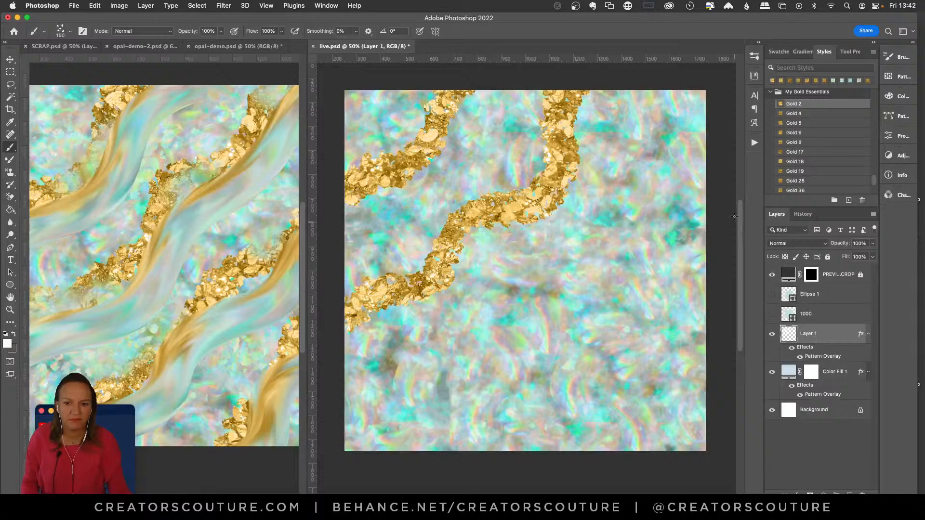
mouse_move(713, 172)
left_mouse_down()
mouse_move(695, 179)
mouse_move(639, 266)
mouse_move(581, 275)
mouse_move(549, 299)
mouse_move(514, 372)
mouse_move(474, 393)
mouse_move(406, 467)
left_mouse_up()
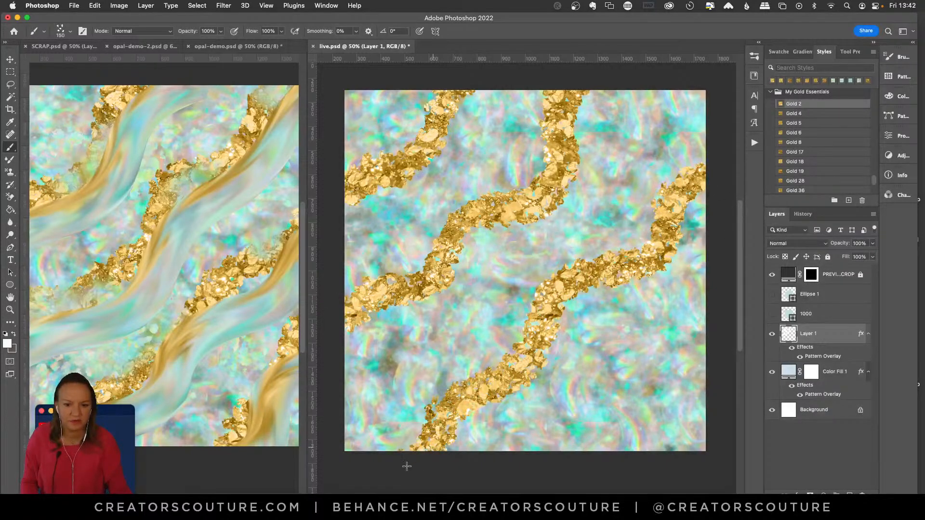
mouse_move(713, 317)
left_mouse_down()
mouse_move(670, 333)
mouse_move(634, 386)
mouse_move(591, 408)
mouse_move(583, 455)
mouse_move(565, 449)
left_mouse_up()
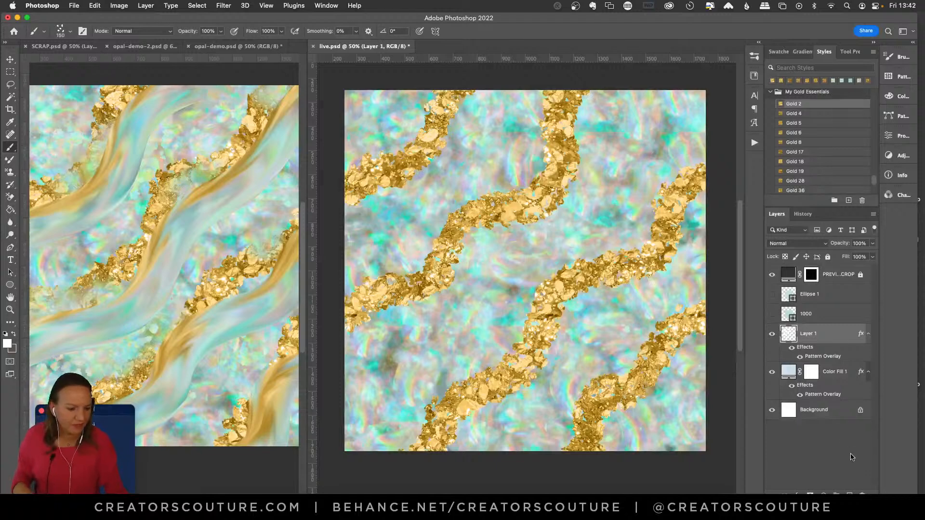
Add a new layer above Layer 1 and choose the Blend 1 mixer brush at 125 px
left_click(849, 495)
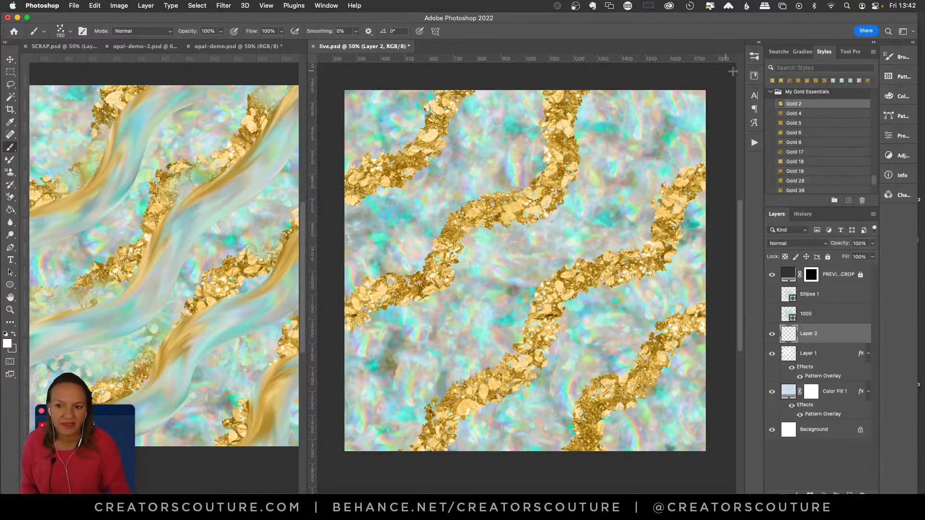
left_click(754, 56)
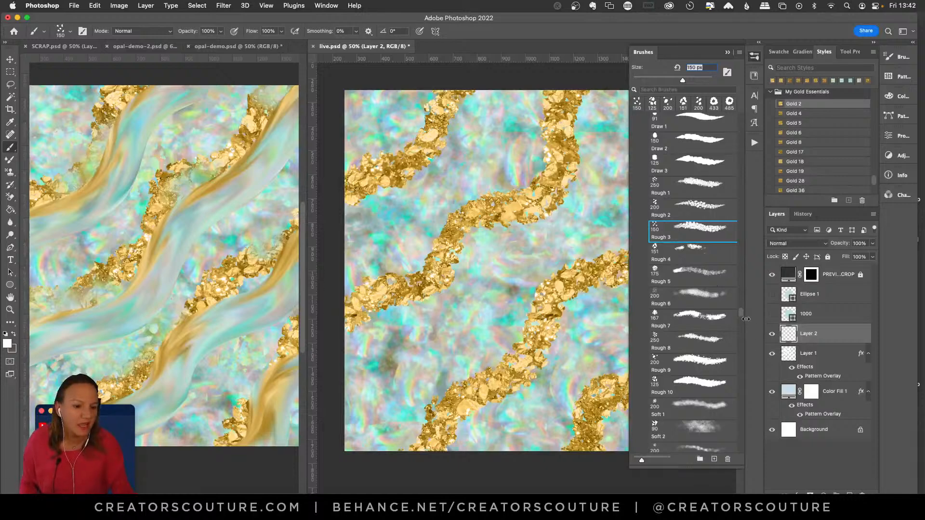
left_click_drag(741, 314, 740, 321)
left_click(685, 245)
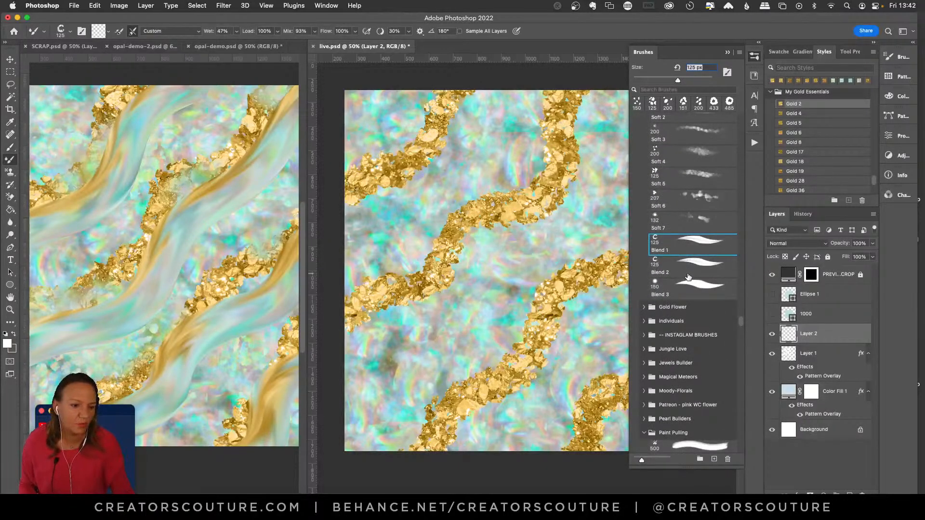
left_click(753, 57)
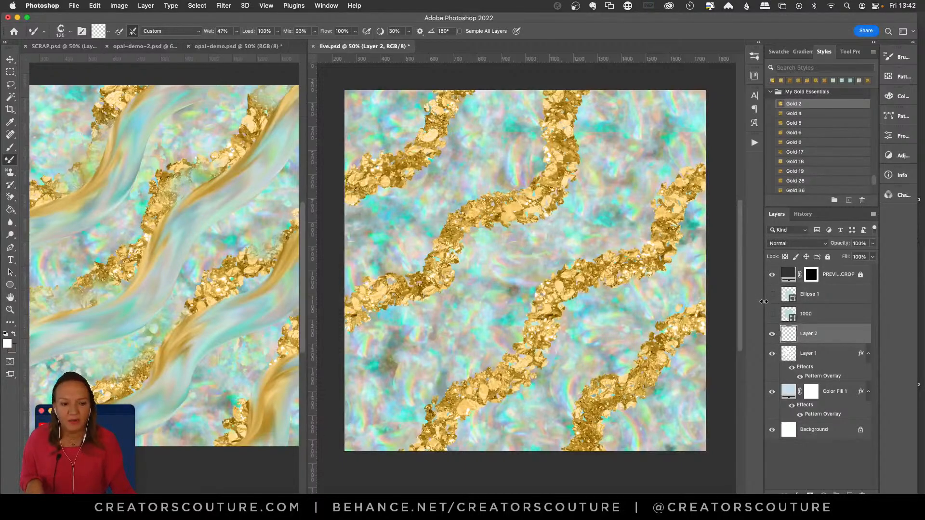
Enable Sample All Layers for the Blend 1 mixer brush and close the brush library
left_click(754, 57)
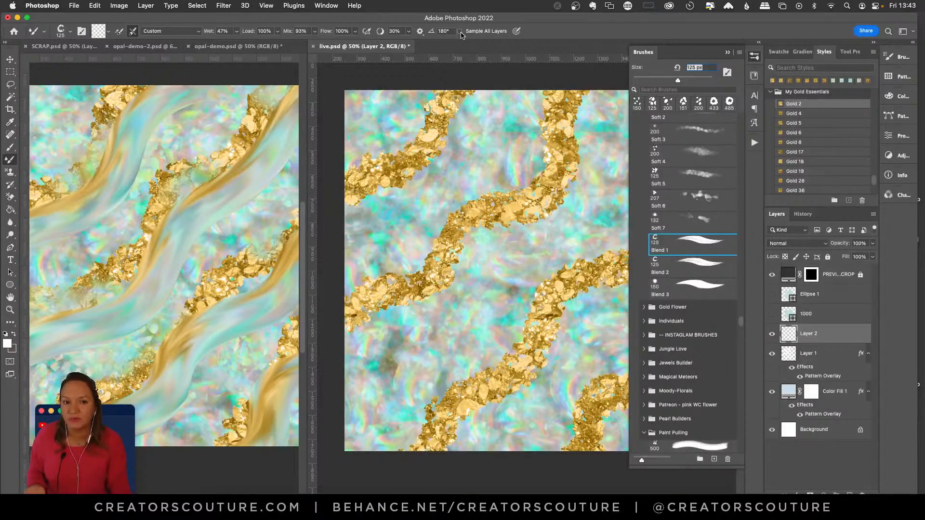
left_click(460, 32)
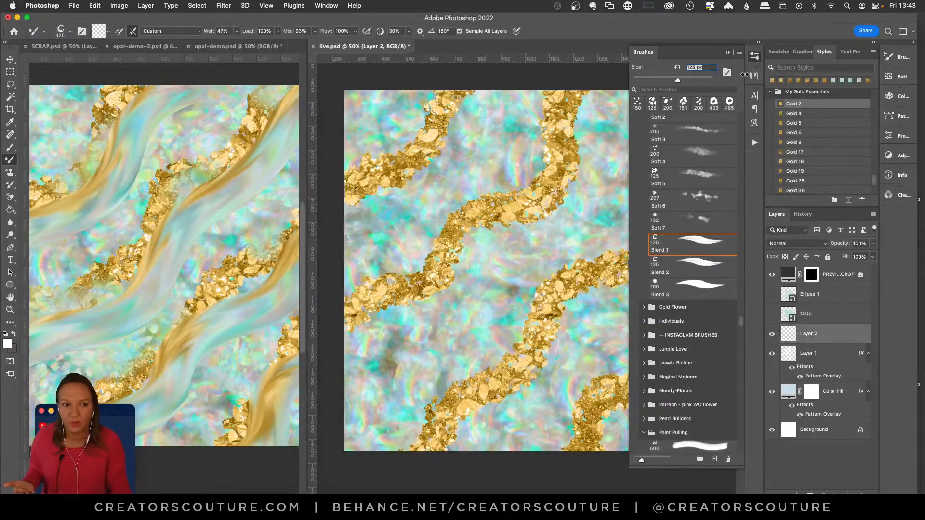
left_click(754, 57)
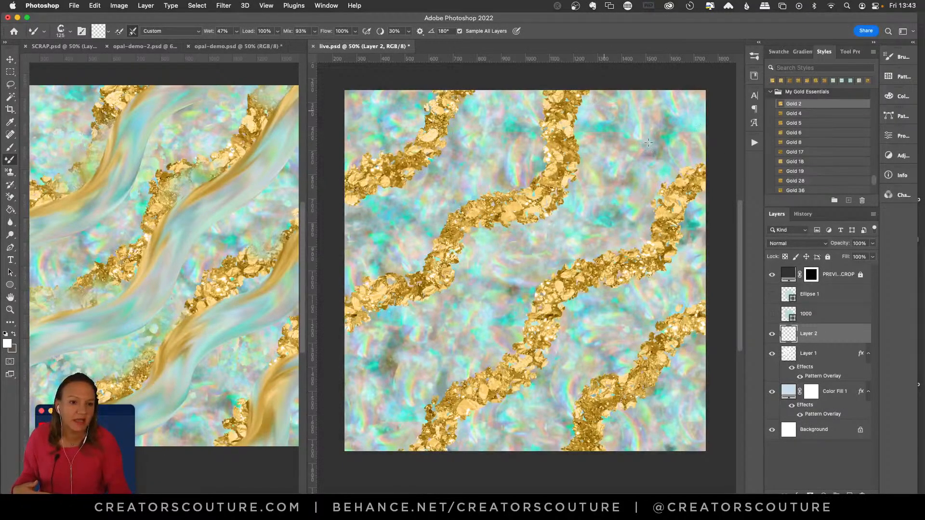
Toggle the visibility of the preview crop layer to inspect the artwork beyond the pattern edges
left_click(771, 276)
left_click(772, 275)
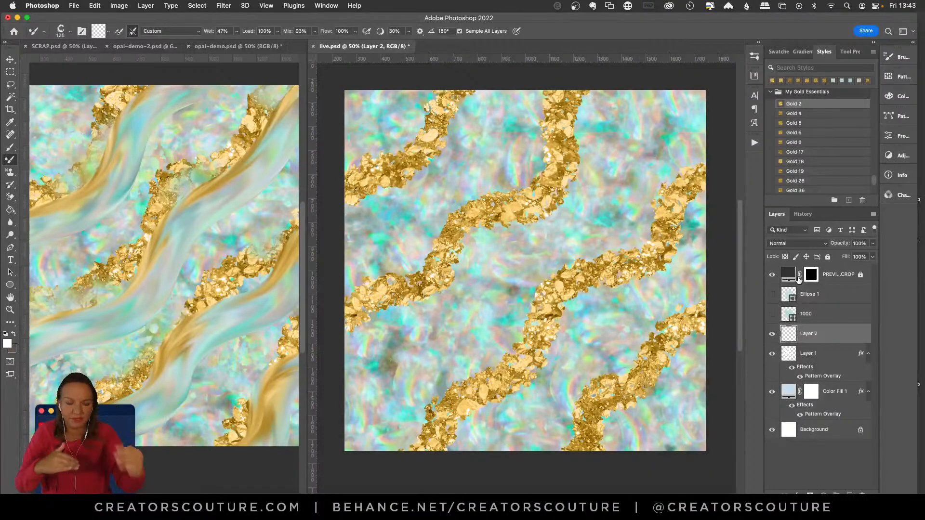
left_click(772, 276)
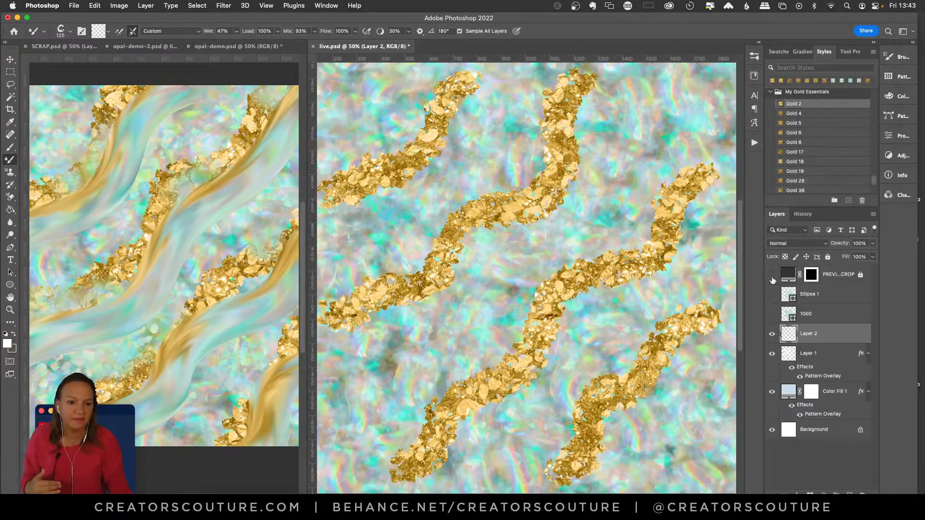
left_click(772, 275)
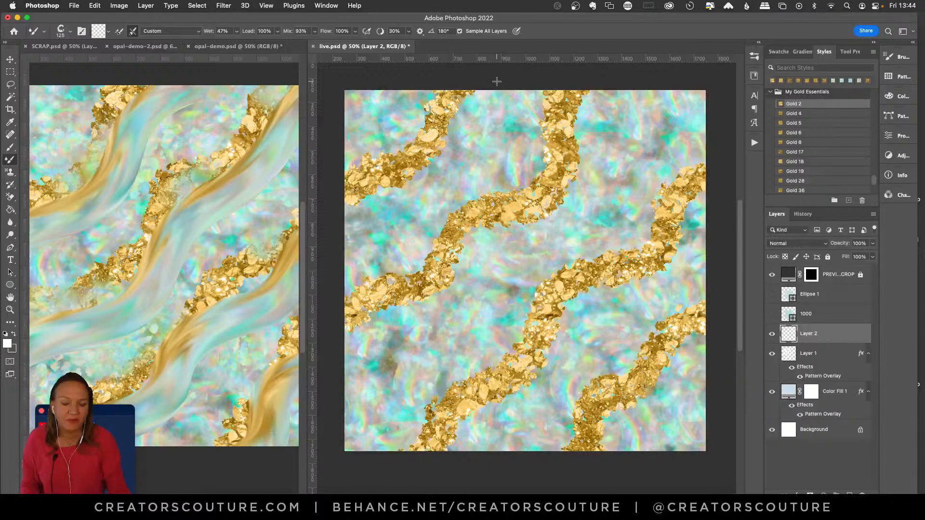
Try a blending stroke beside the upper-left gold vein with the preview crop layer visible, and undo it
mouse_move(494, 76)
left_mouse_down()
mouse_move(465, 159)
mouse_move(394, 210)
left_mouse_up()
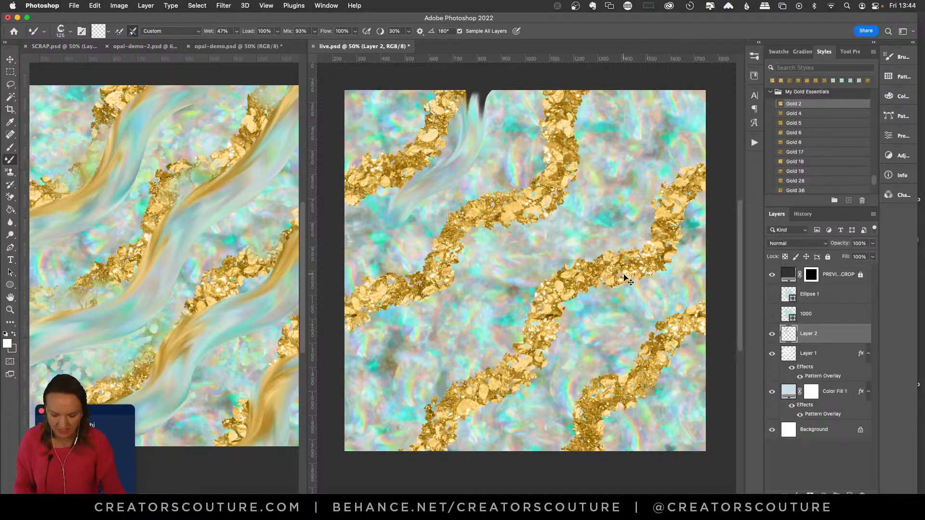
key("super+z")
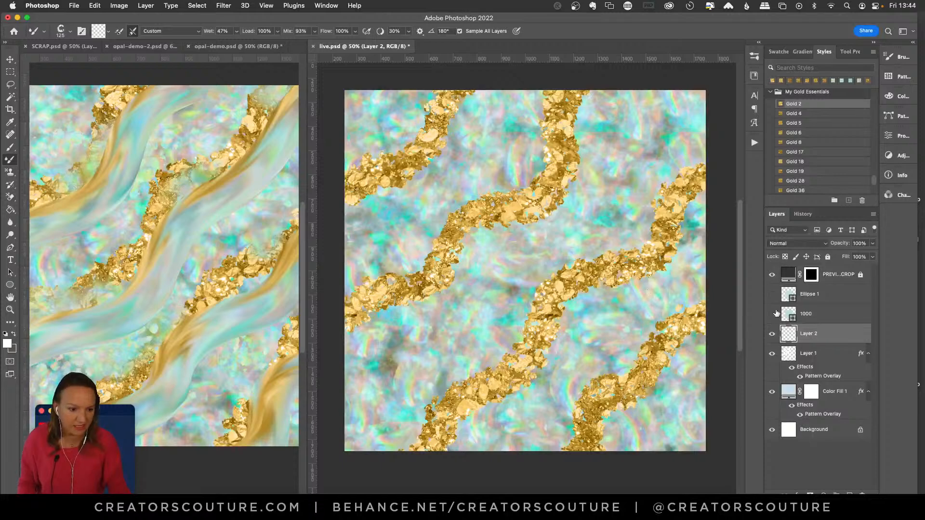
Hide the preview crop layer and paint a blended stroke on Layer 2 along the upper-left vein's lower edge with Blend 1 at 175 px
left_click(772, 275)
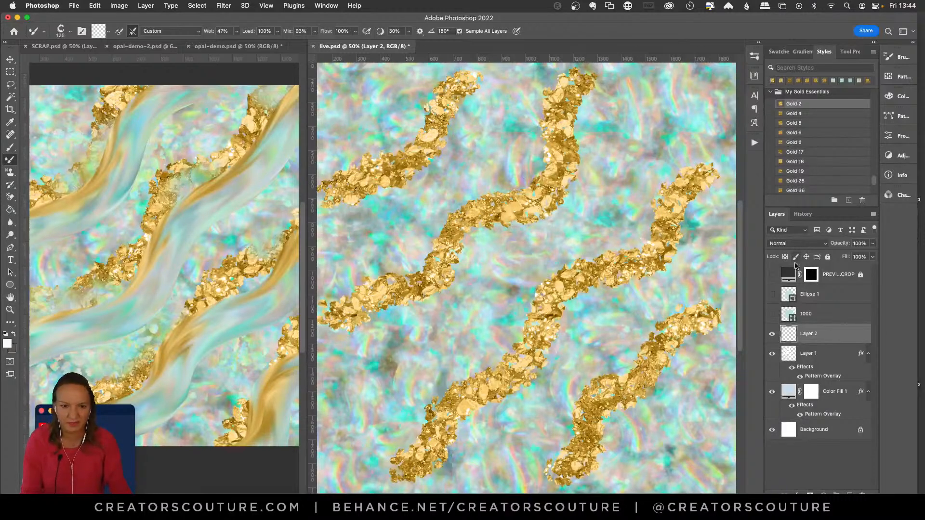
left_click(772, 275)
left_click(771, 274)
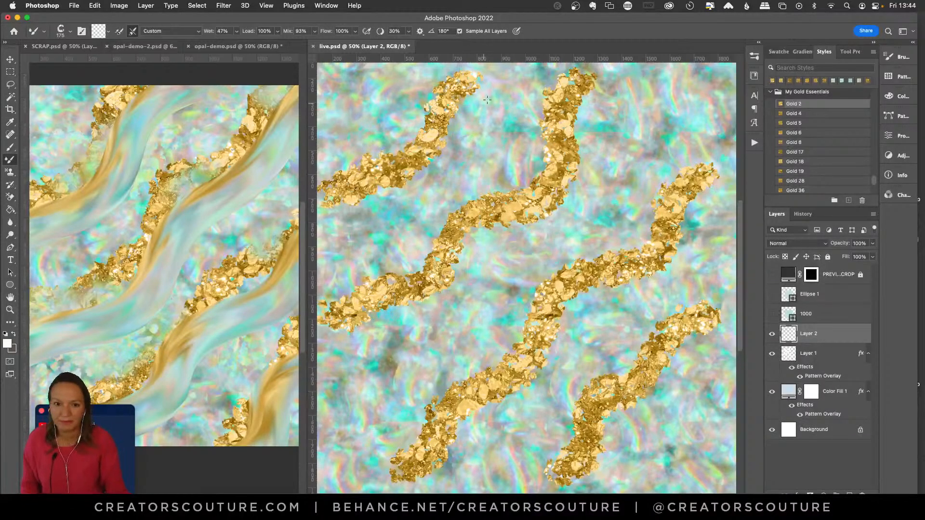
mouse_move(499, 76)
left_mouse_down()
mouse_move(453, 123)
mouse_move(432, 176)
mouse_move(385, 212)
mouse_move(313, 244)
mouse_move(294, 281)
left_mouse_up()
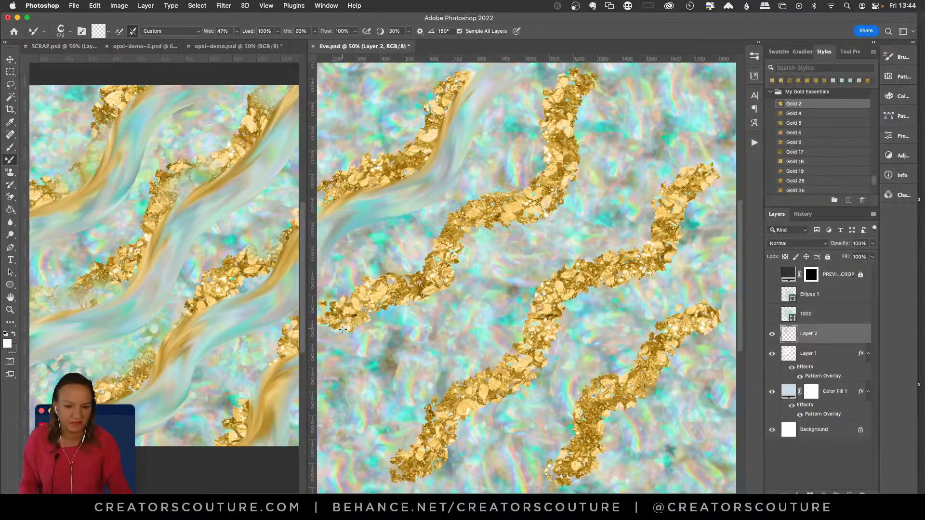
Check the blended stroke against the pattern edges with the preview crop layer shown, and hide that layer again
left_click(10, 310)
left_click(546, 285, "alt")
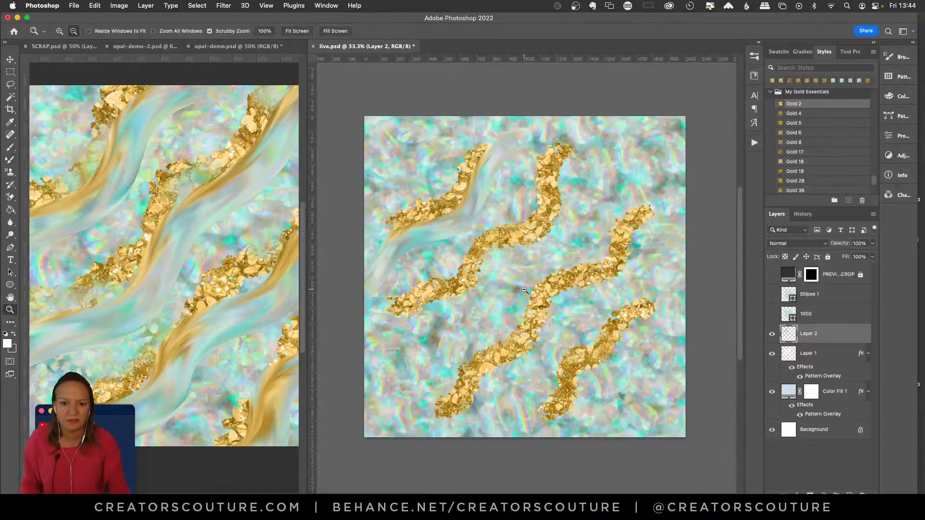
left_click(546, 286)
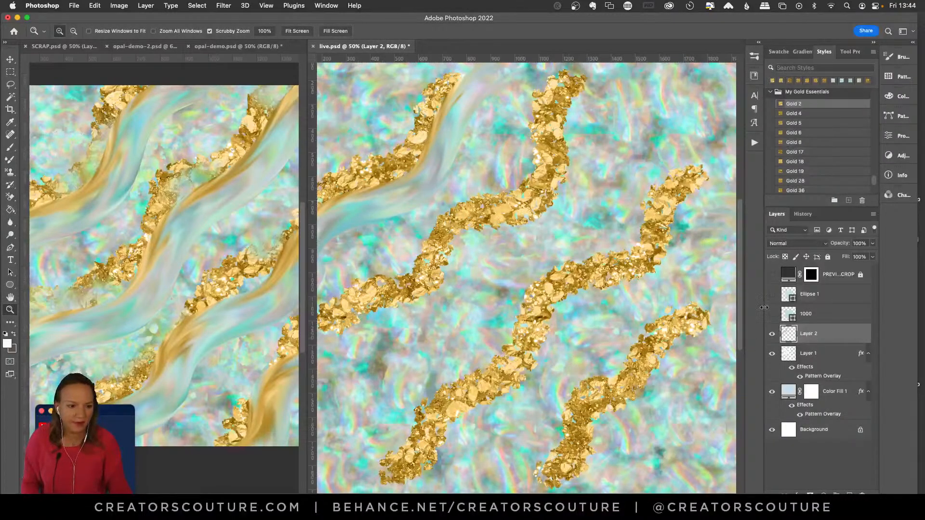
left_click(772, 274)
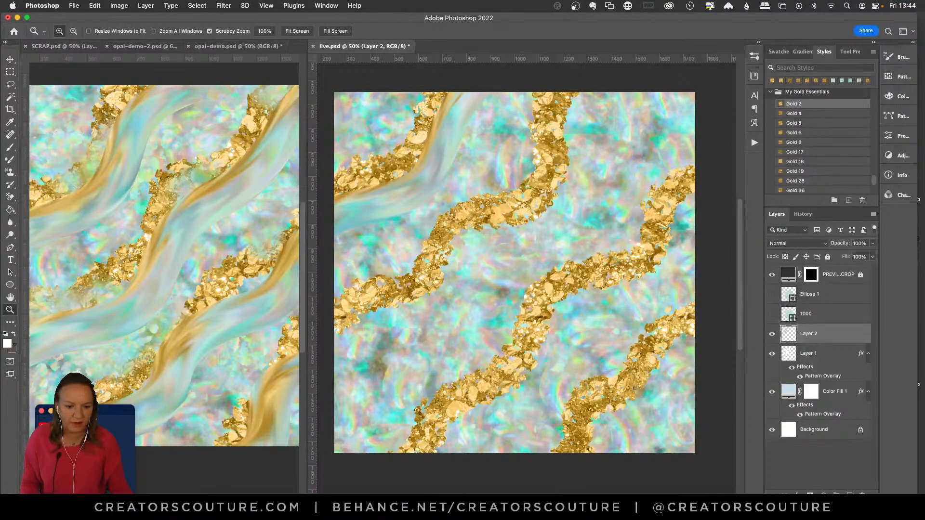
scroll(558, 481, "left", 2)
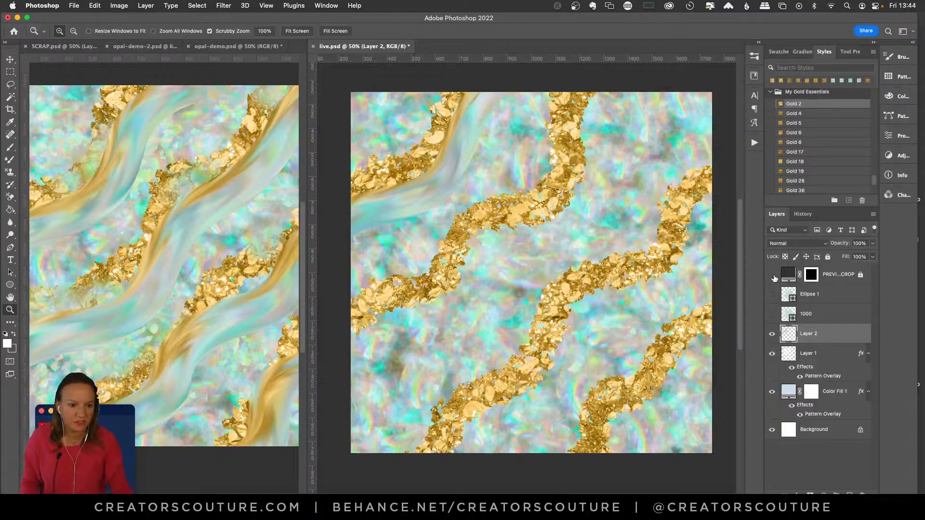
left_click(772, 274)
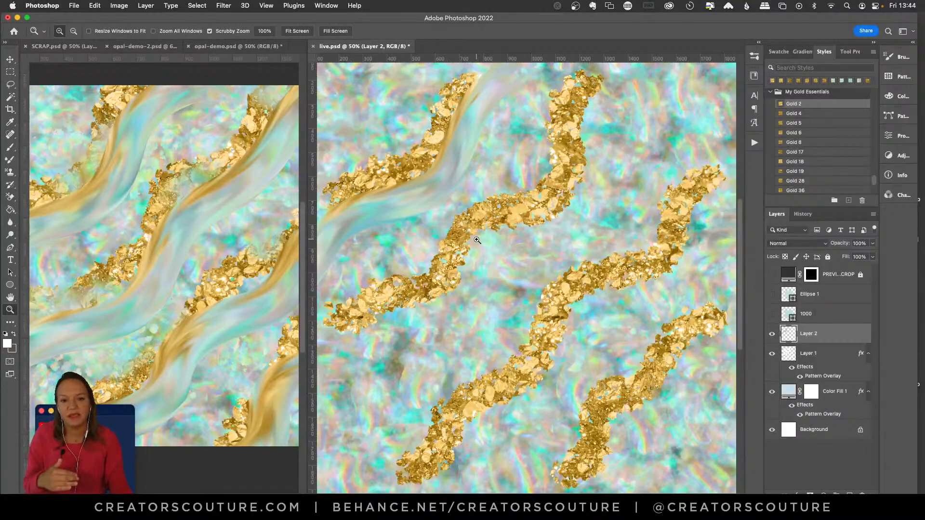
Hide Layer 2 and switch back to the Mixer Brush
left_click(772, 334)
left_click(771, 336)
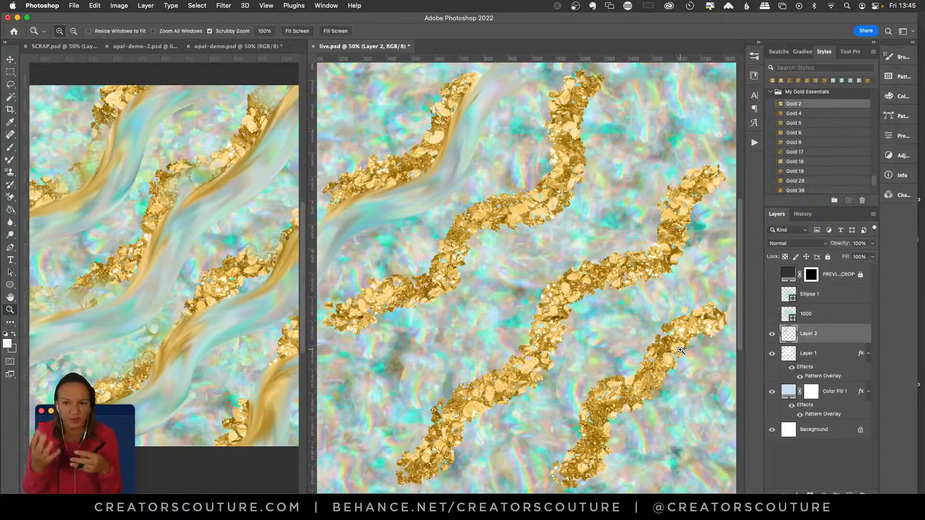
key("super+comma")
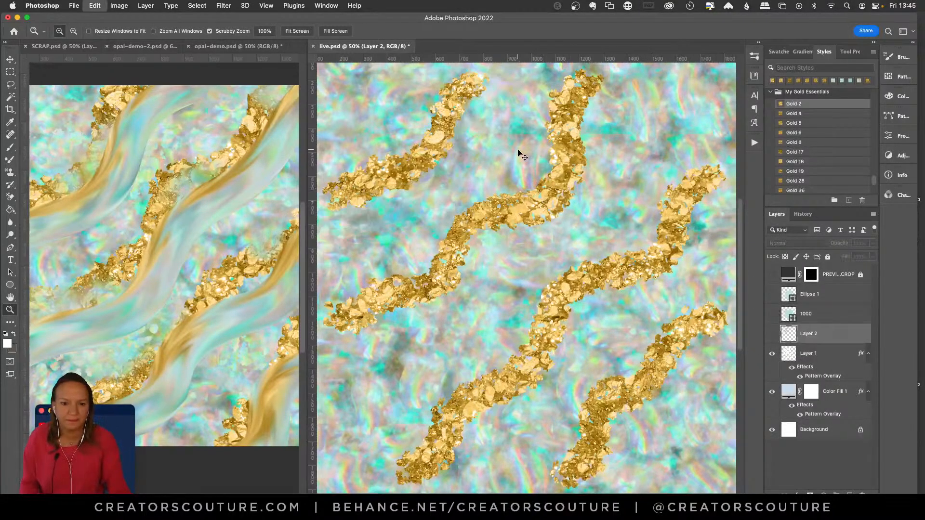
left_click(11, 160)
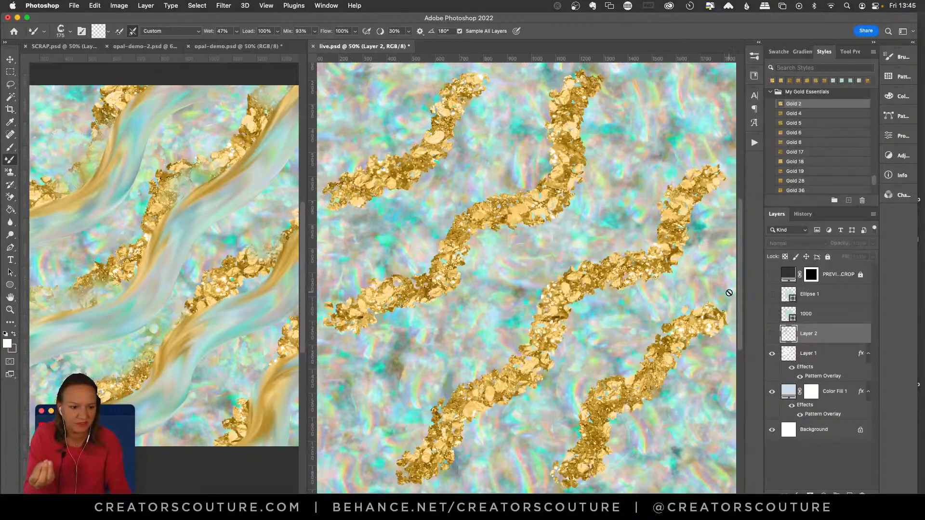
Add a new layer and paint a blended stroke along the upper-left gold vein's lower edge with the mixer brush at 200 px
left_click(849, 494)
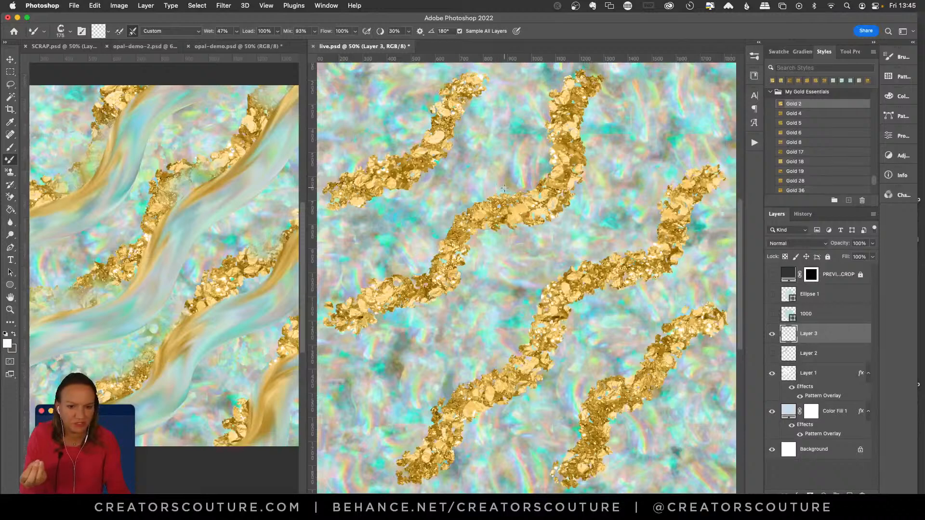
key("bracketright")
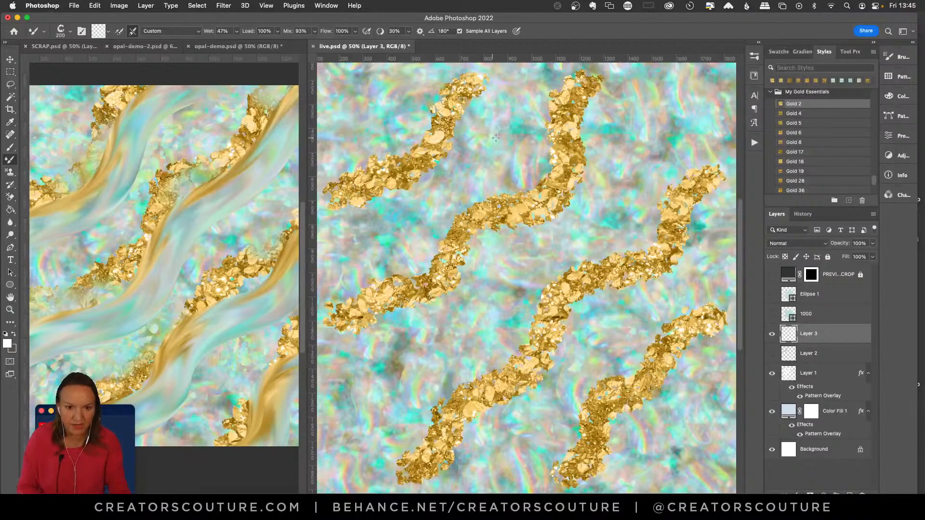
mouse_move(517, 83)
left_mouse_down()
mouse_move(470, 116)
mouse_move(437, 196)
mouse_move(367, 221)
mouse_move(322, 277)
mouse_move(285, 293)
left_mouse_up()
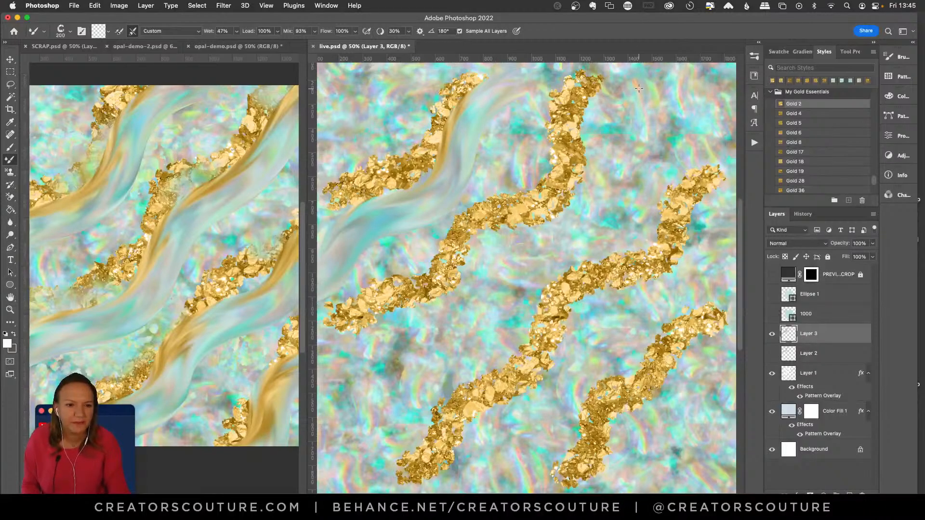
Try blending strokes along the lower edge of the second gold vein and undo them
mouse_move(638, 88)
left_mouse_down()
mouse_move(603, 107)
mouse_move(587, 130)
mouse_move(582, 199)
mouse_move(493, 260)
mouse_move(462, 311)
mouse_move(366, 340)
mouse_move(338, 359)
mouse_move(343, 456)
left_mouse_up()
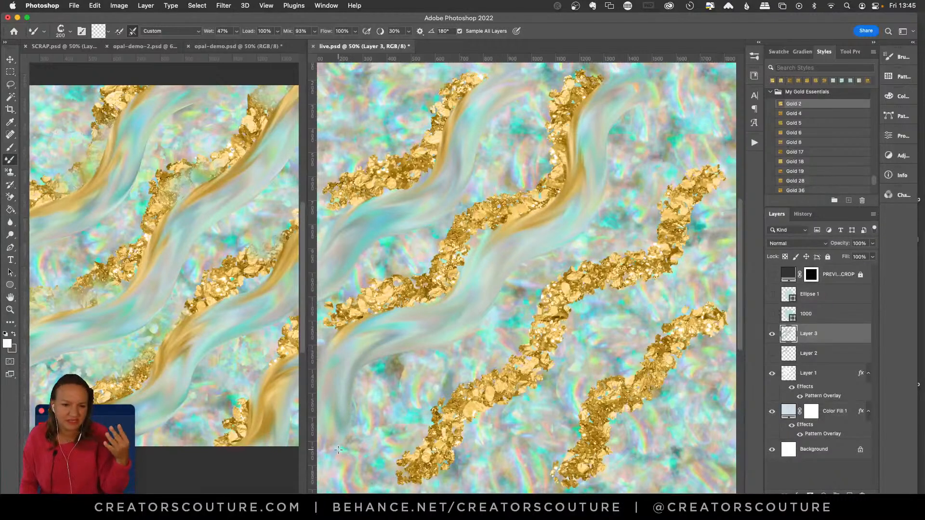
key("ctrl+z")
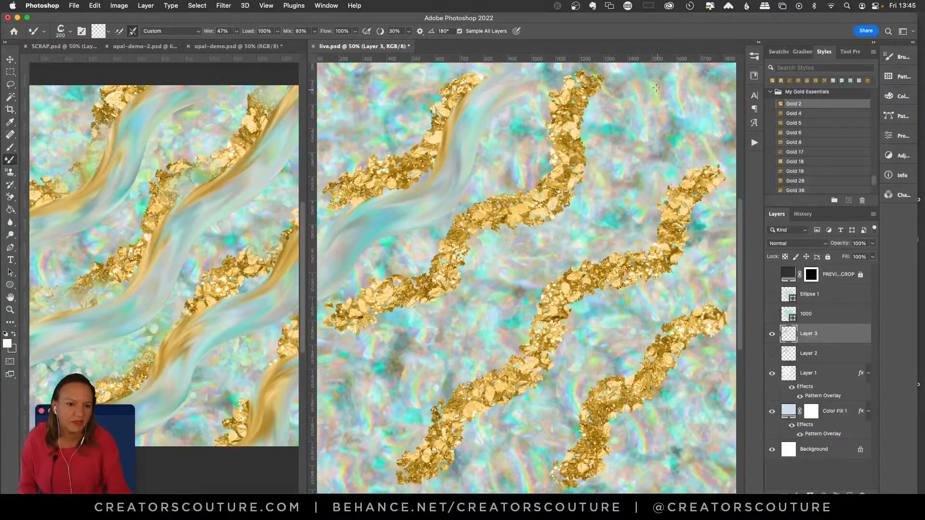
mouse_move(648, 86)
left_mouse_down()
mouse_move(586, 130)
mouse_move(569, 177)
mouse_move(585, 224)
left_mouse_up()
key("ctrl+z")
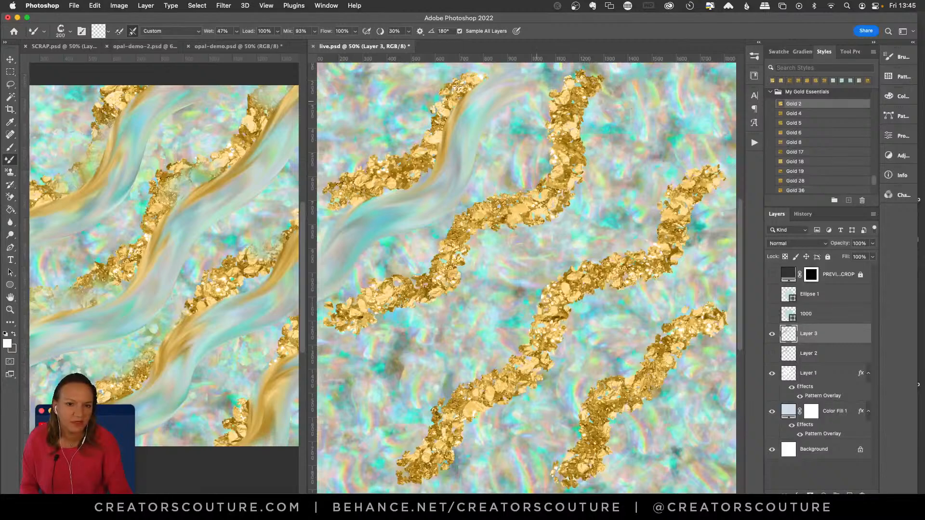
Set the mixer brush smoothing to 47% and paint a blended stroke on Layer 3 along the second gold vein's lower edge
left_click(409, 31)
left_click_drag(414, 45, 417, 44)
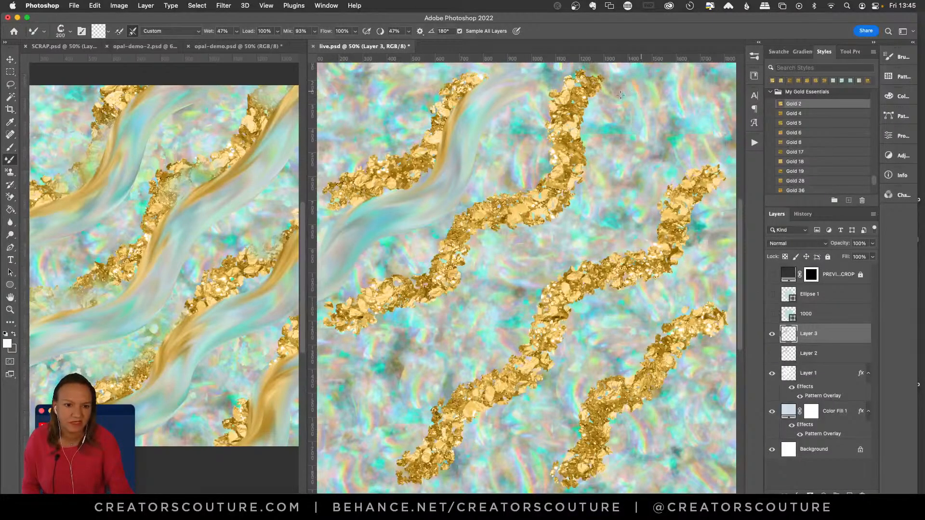
mouse_move(621, 95)
left_mouse_down()
mouse_move(594, 116)
mouse_move(586, 198)
mouse_move(553, 240)
mouse_move(472, 274)
mouse_move(432, 352)
mouse_move(345, 344)
mouse_move(307, 355)
left_mouse_up()
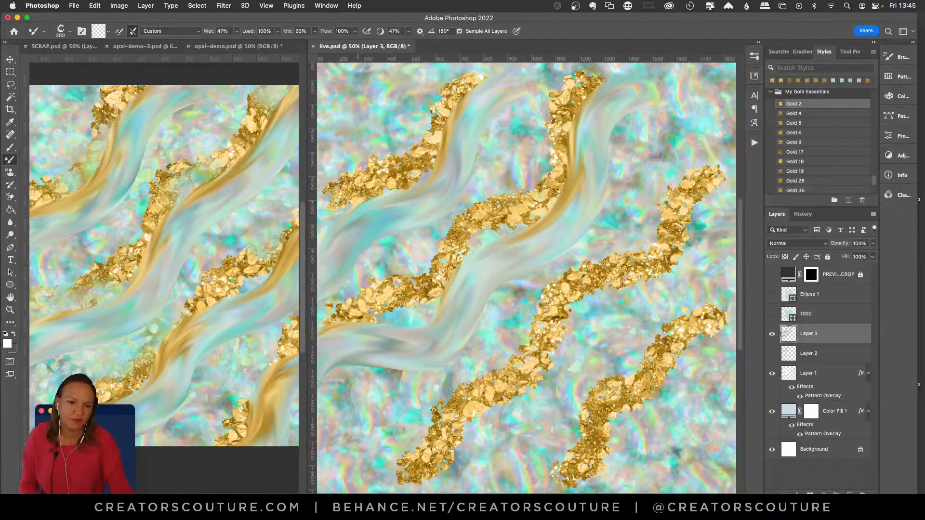
key("super+z")
mouse_move(632, 88)
left_mouse_down()
mouse_move(601, 109)
mouse_move(583, 187)
mouse_move(474, 273)
mouse_move(450, 327)
mouse_move(391, 359)
mouse_move(318, 357)
left_mouse_up()
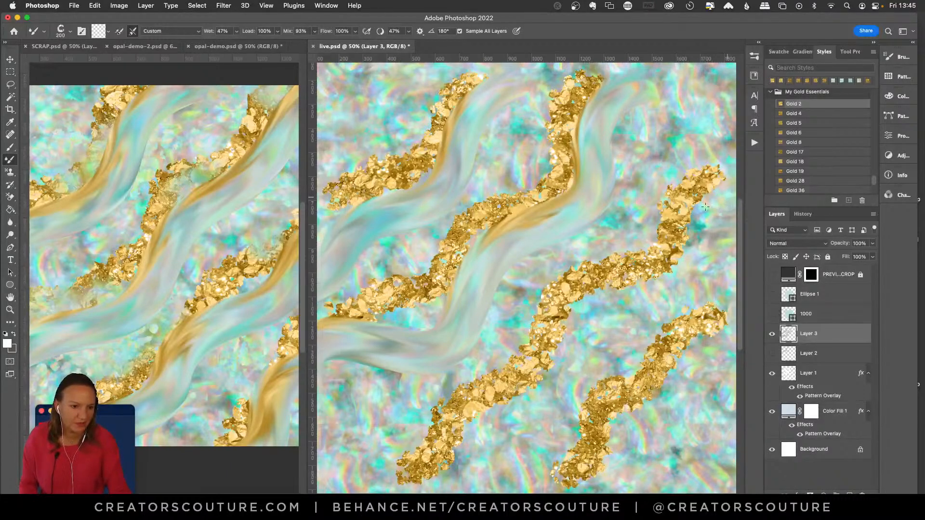
Paint blended strokes along the lower edges of the third and fourth gold veins on Layer 3, and save the document
mouse_move(705, 207)
left_mouse_down()
mouse_move(667, 267)
mouse_move(587, 303)
mouse_move(505, 426)
mouse_move(450, 453)
mouse_move(417, 489)
left_mouse_up()
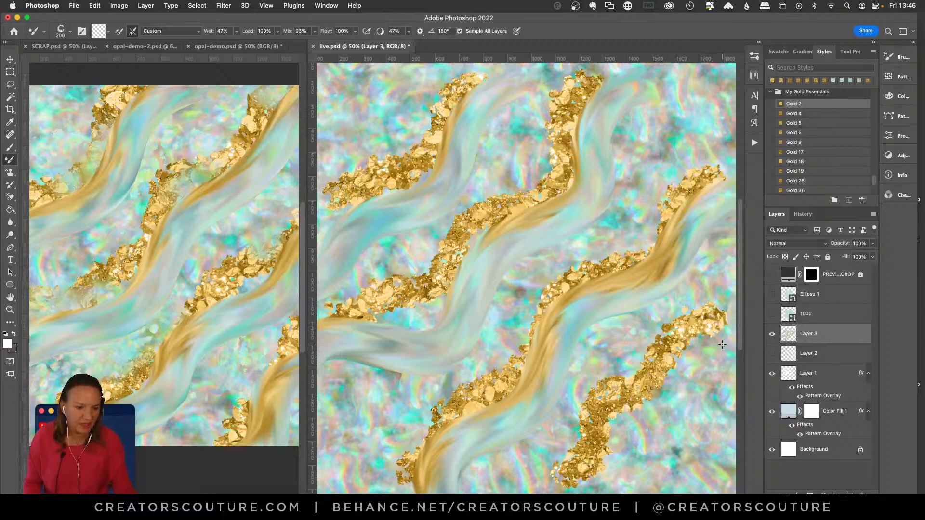
mouse_move(726, 342)
left_mouse_down()
mouse_move(697, 351)
mouse_move(674, 375)
mouse_move(661, 422)
mouse_move(592, 462)
mouse_move(571, 489)
left_mouse_up()
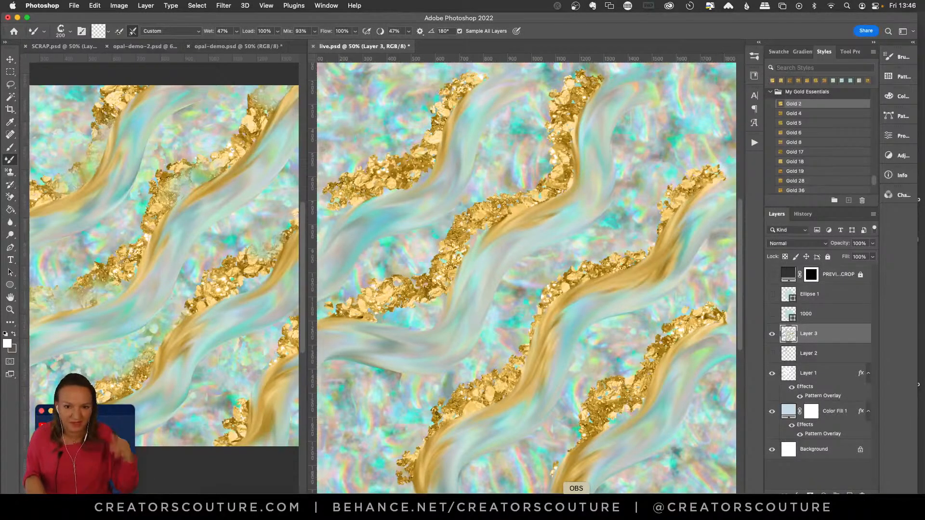
key("super+s")
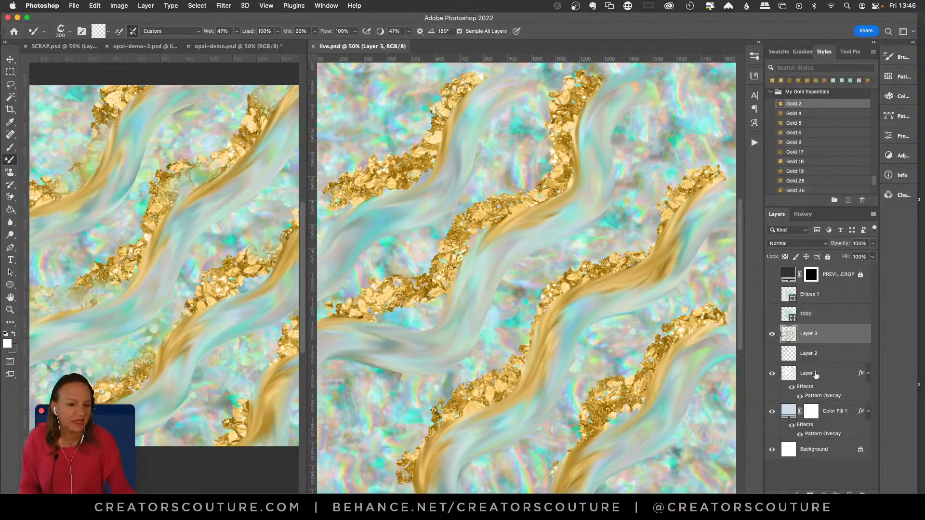
Try the opal 5, opal 3 and opal 2 library styles on Color Fill 1, and revert to the saved Mixer Brush state
left_click(832, 416)
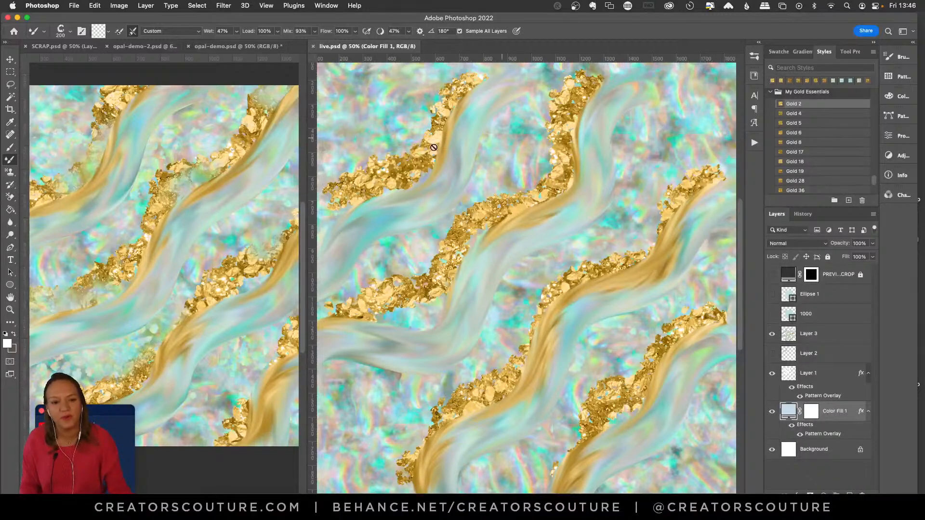
left_click(754, 76)
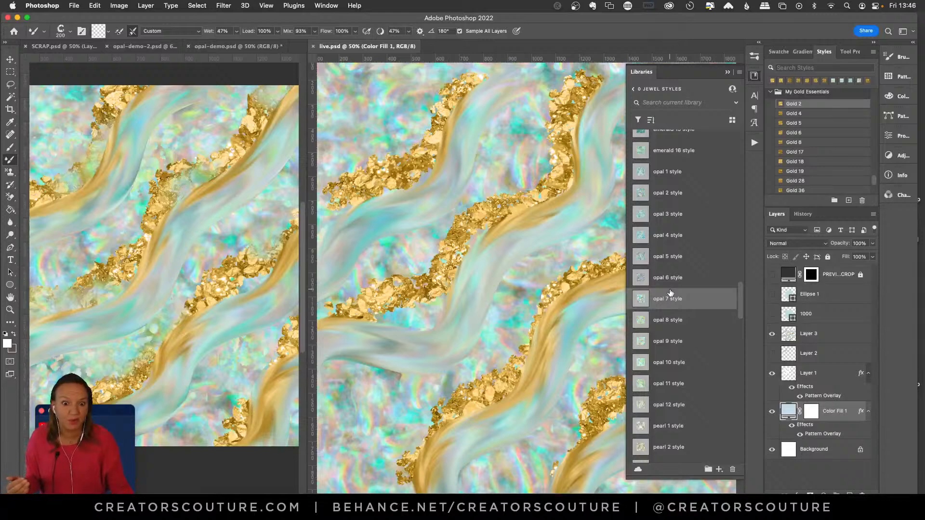
left_click(668, 258)
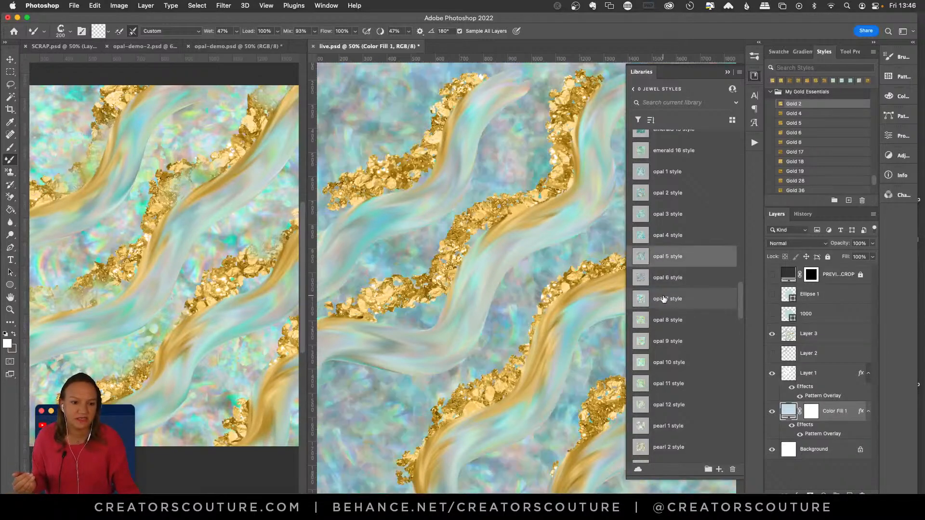
left_click(671, 215)
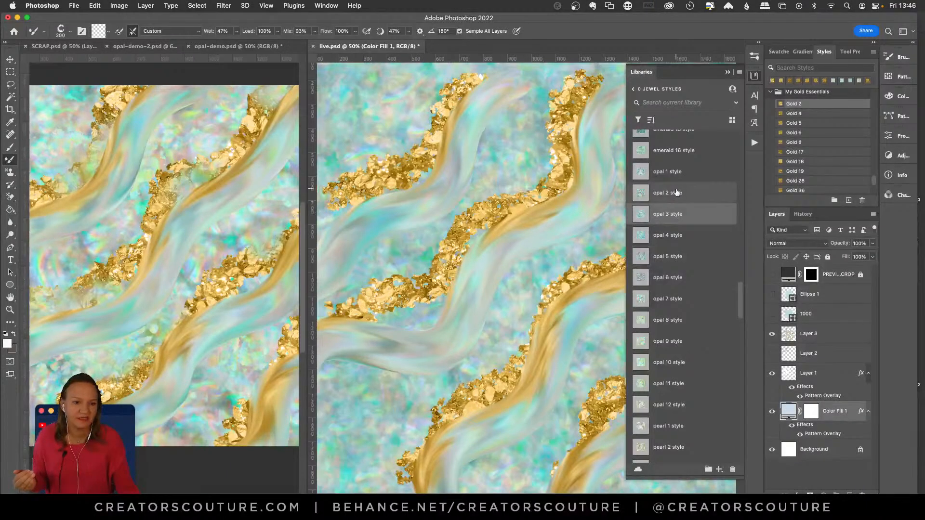
left_click(676, 192)
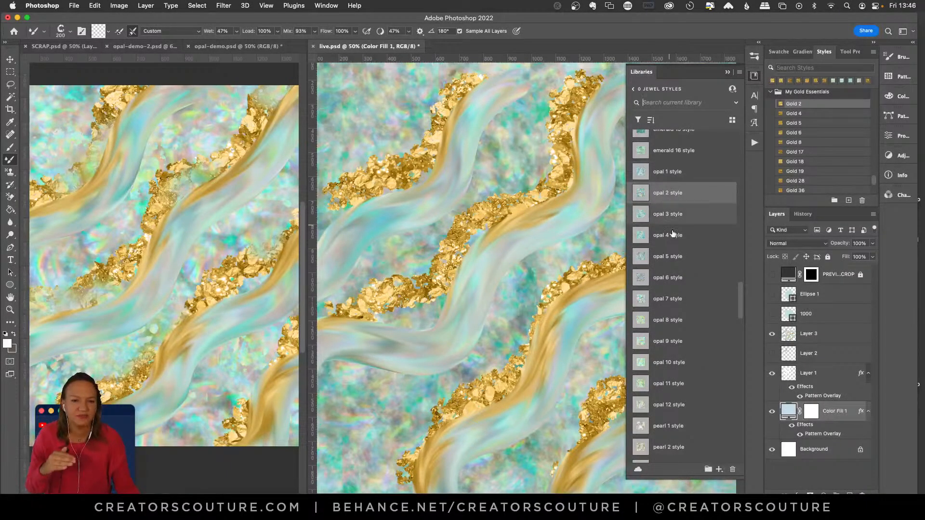
left_click(802, 214)
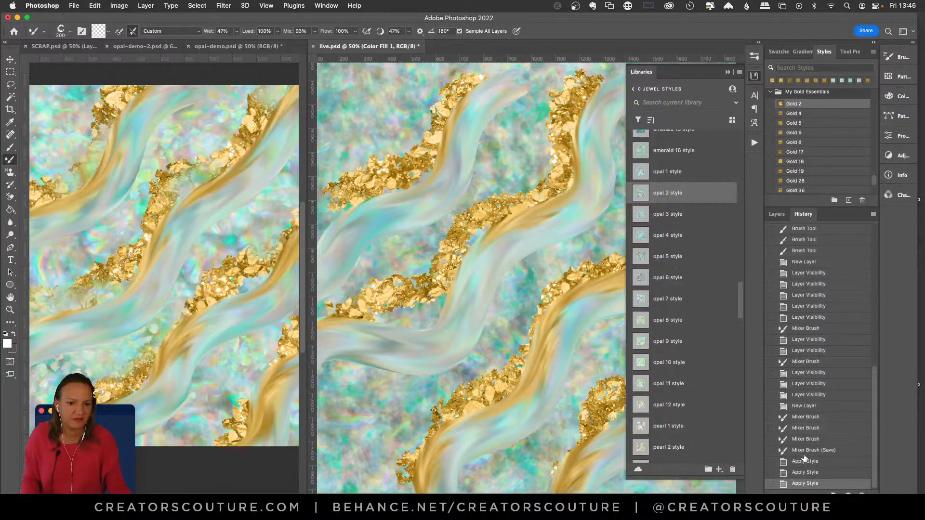
left_click(810, 450)
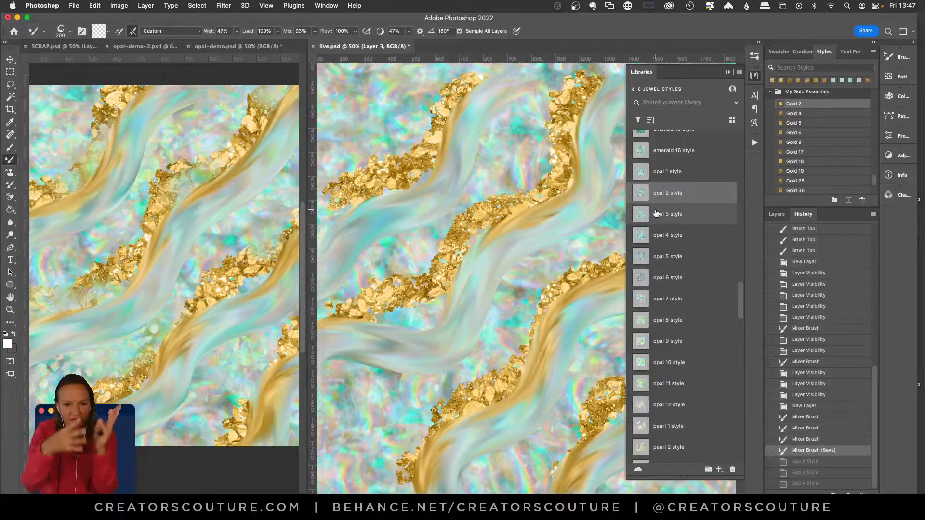
Try the opal 8 style on Layer 3 and revert to the saved Mixer Brush state
left_click(777, 215)
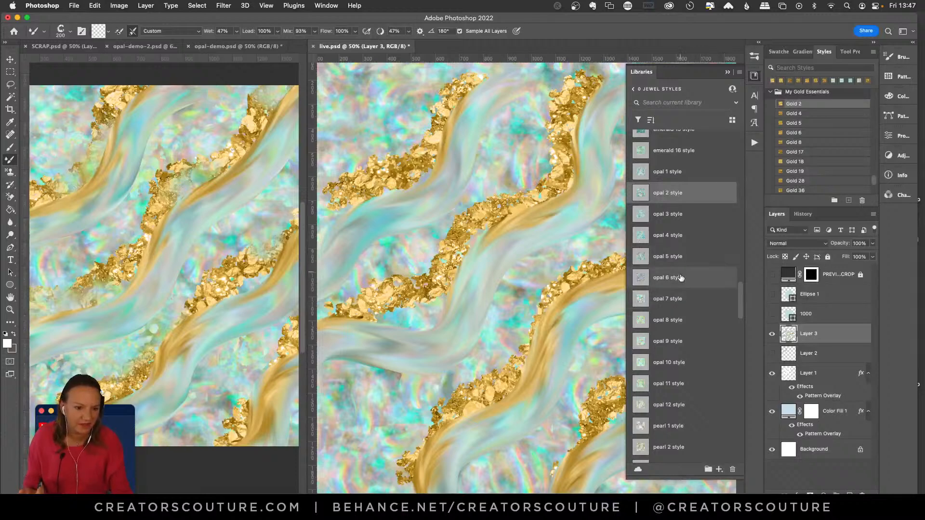
left_click(669, 325)
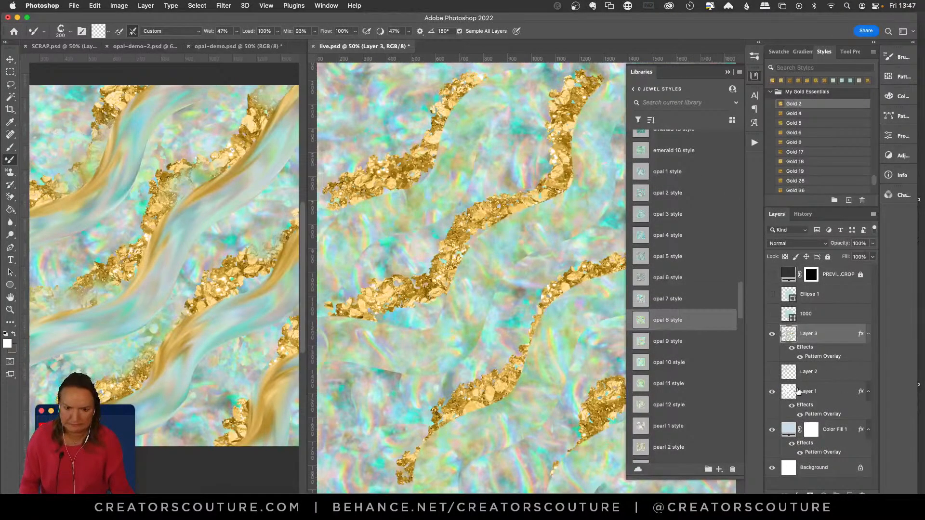
left_click(803, 214)
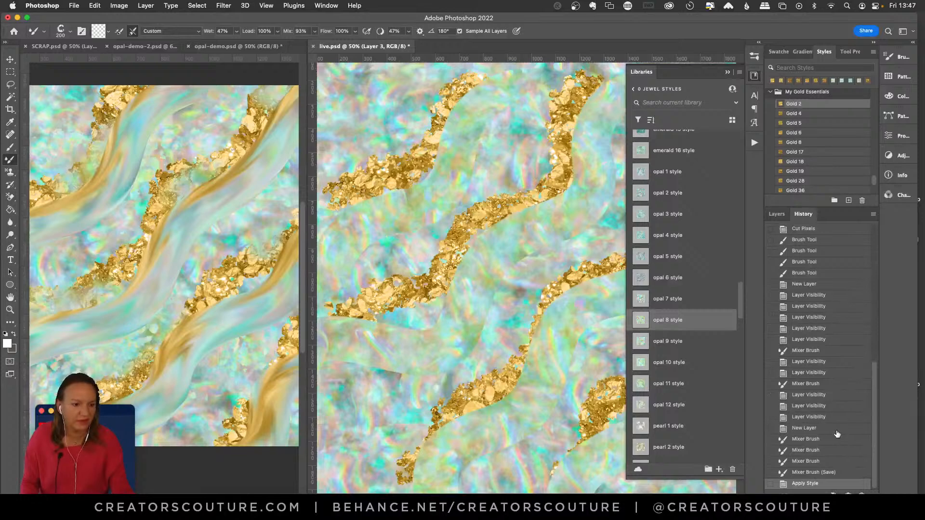
left_click(808, 474)
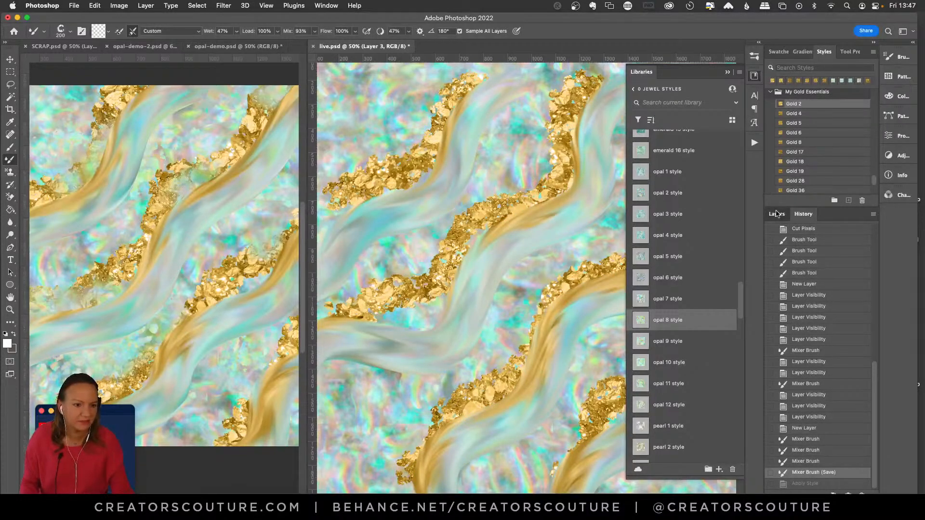
Try the opal 10 and opal 9 styles on Color Fill 1, and return to the saved Mixer Brush state
left_click(777, 214)
left_click(805, 378)
left_click(832, 414)
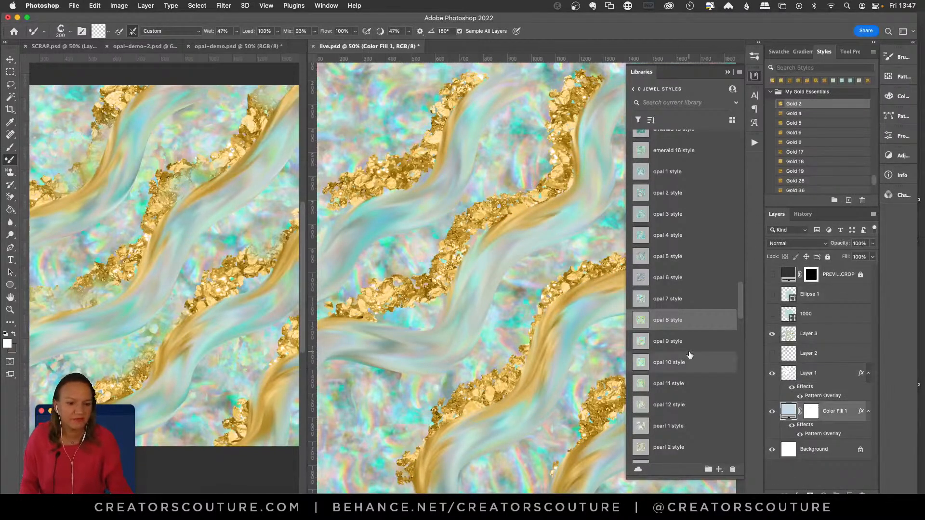
left_click(677, 362)
left_click(674, 343)
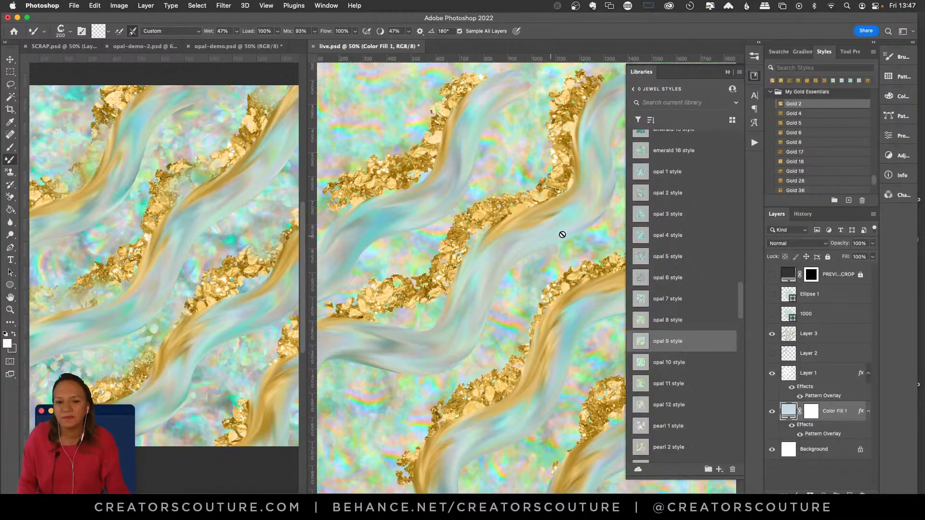
left_click(802, 214)
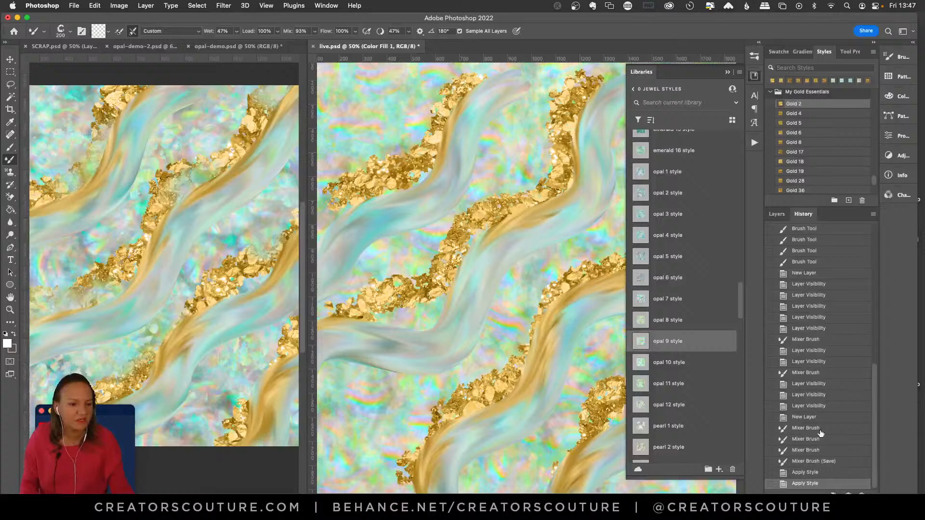
left_click(805, 463)
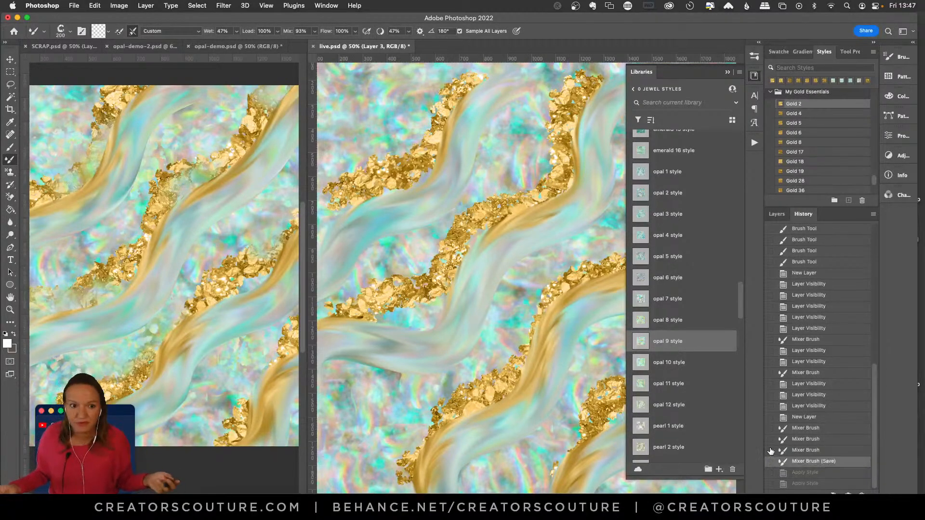
Close the library and show the PREVIEW CROP layer in live.psd
left_click(753, 75)
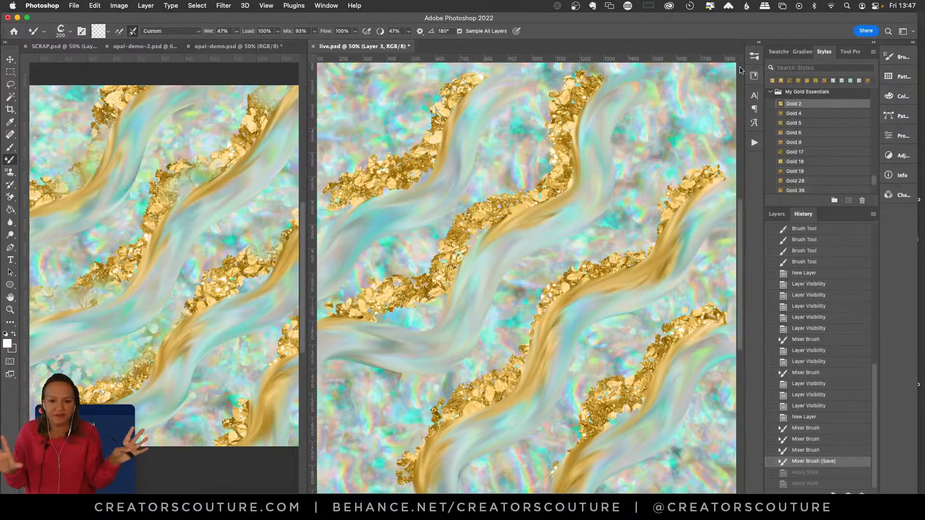
left_click(776, 214)
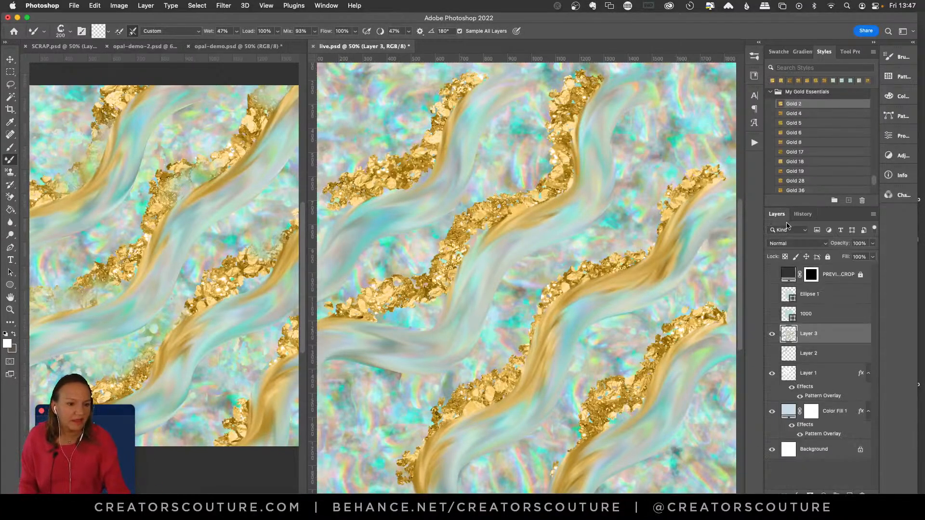
left_click(772, 276)
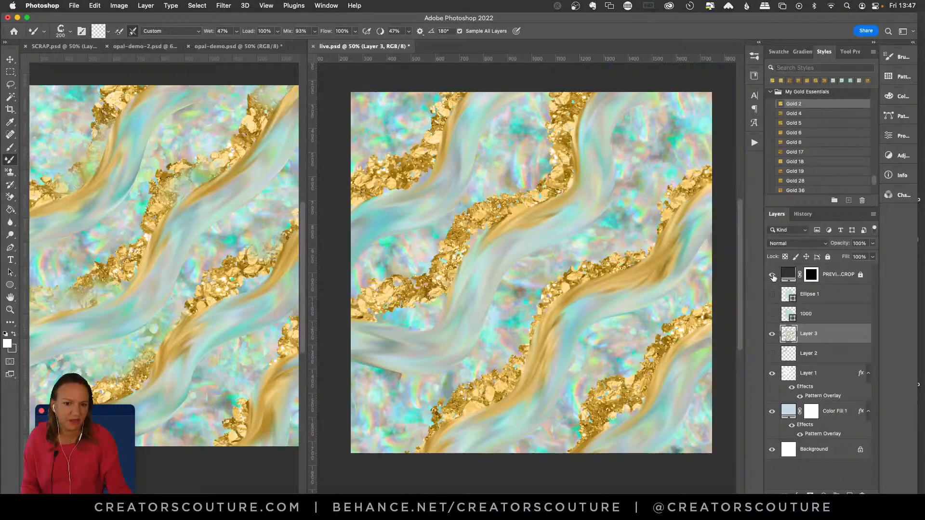
left_click(841, 274)
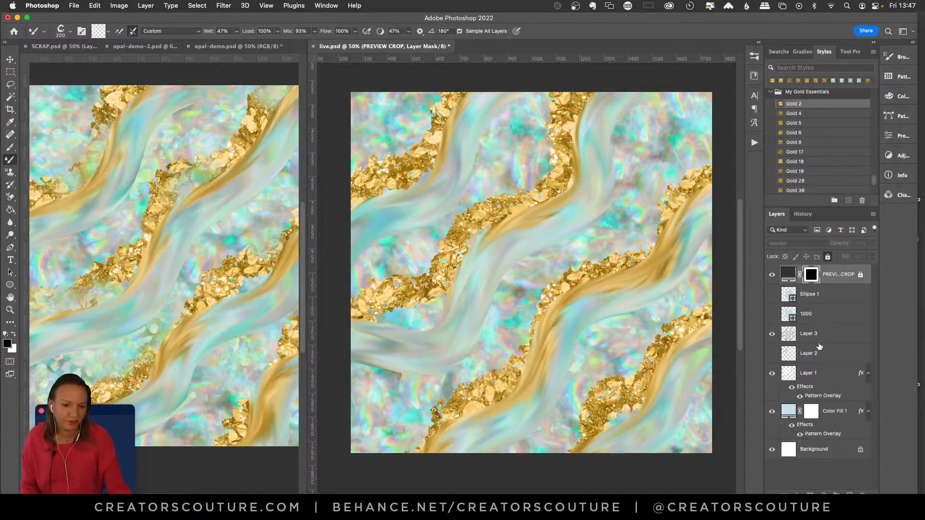
Try the Gold 17 style from the 0 Styles RAW gold library on Layer 1, and revert to the Layer Visibility state
left_click(808, 373)
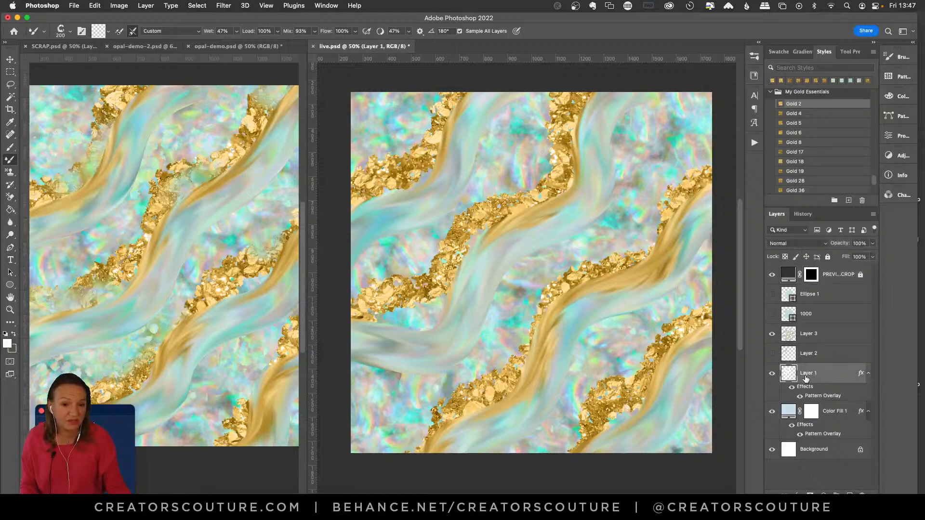
left_click(754, 74)
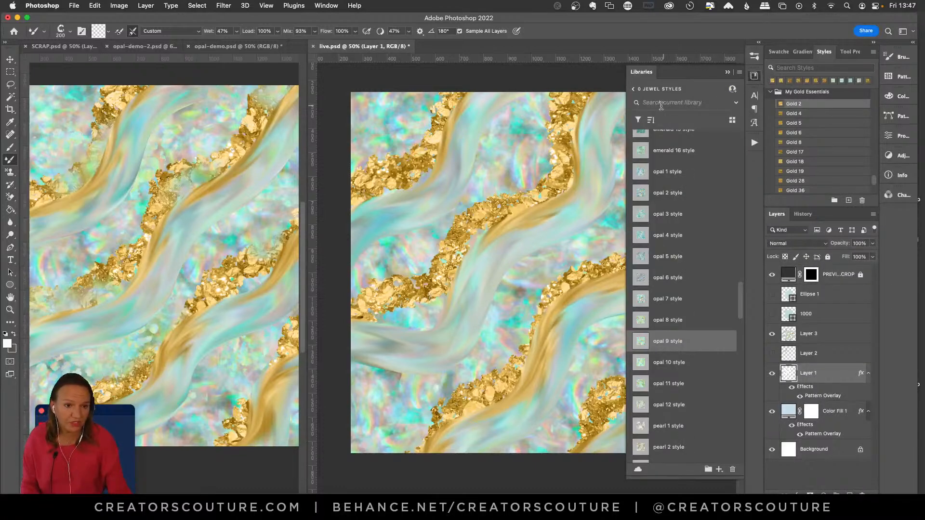
left_click(635, 90)
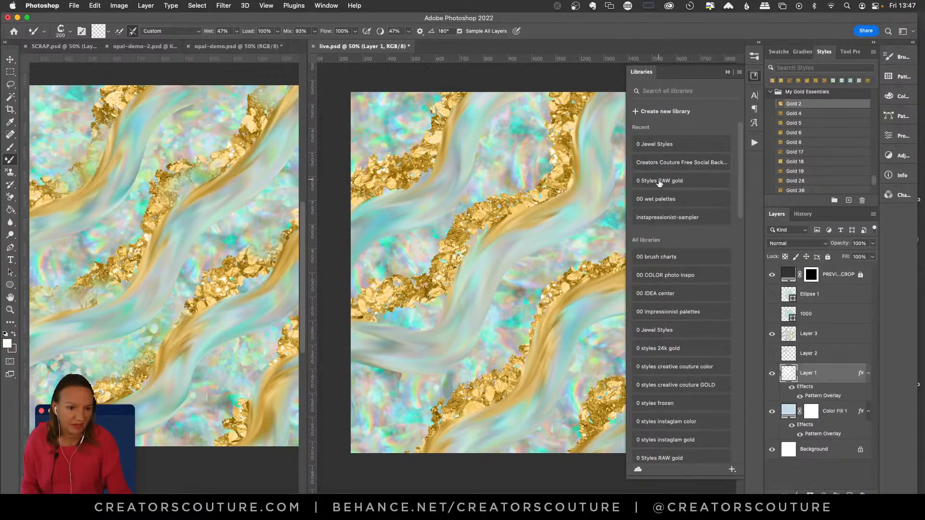
left_click(659, 182)
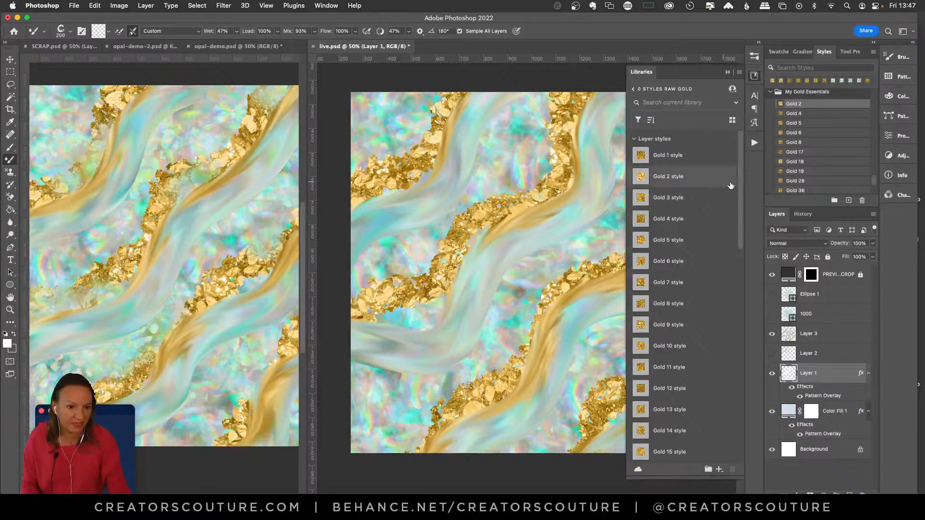
scroll(743, 183, "down", 5)
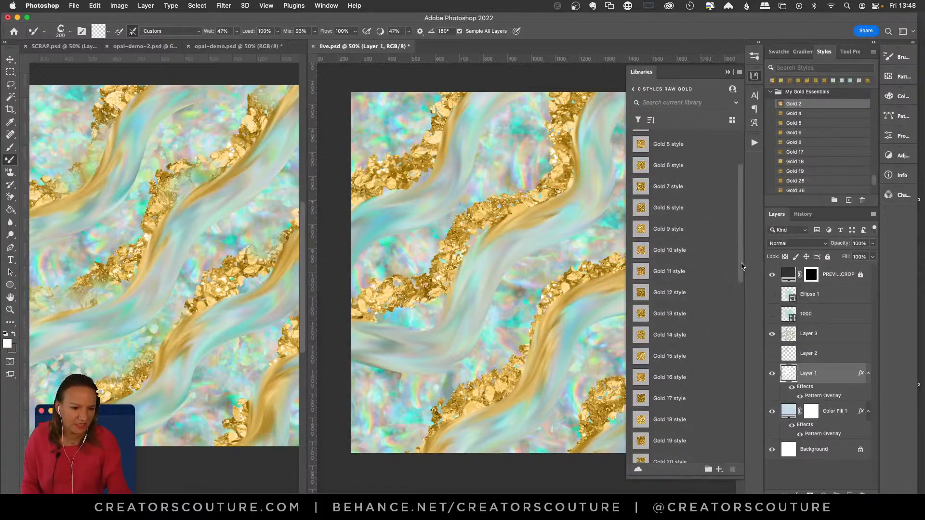
scroll(732, 291, "down", 4)
left_click(660, 320)
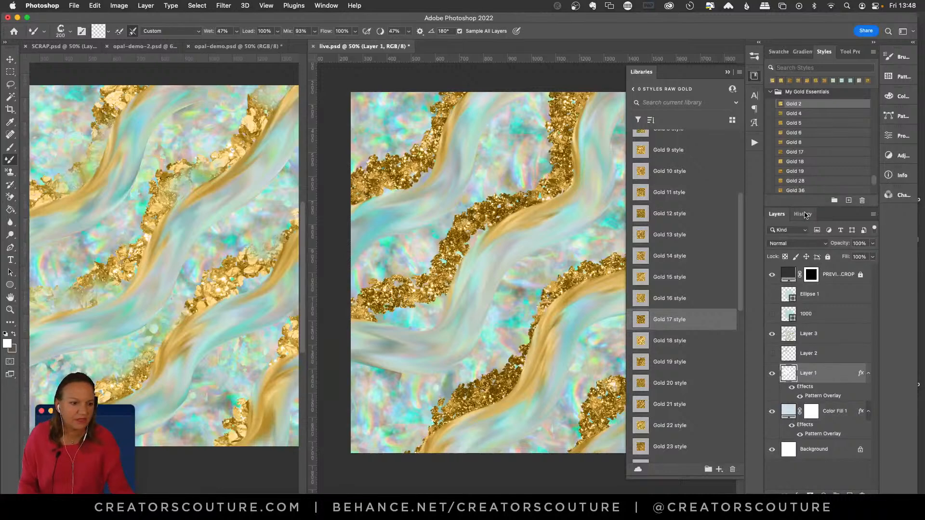
left_click(803, 214)
left_click(810, 472)
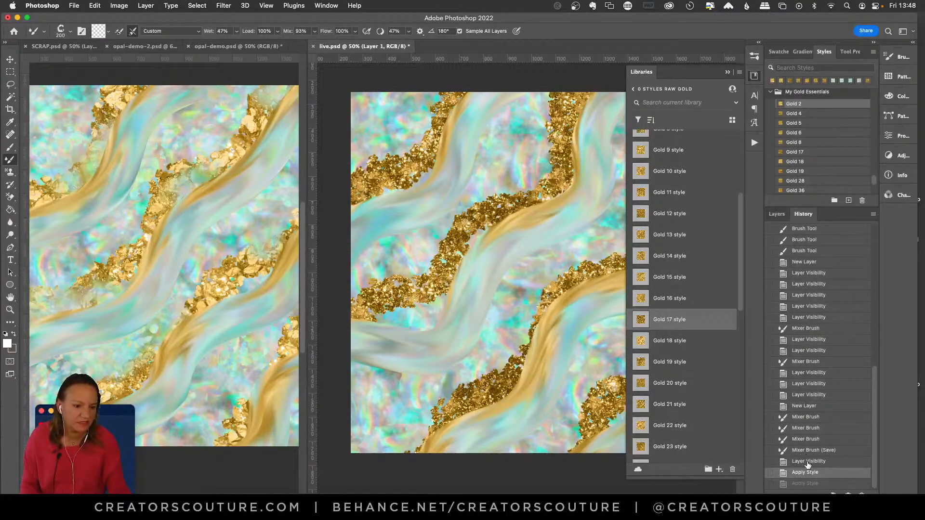
left_click(808, 461)
left_click(777, 214)
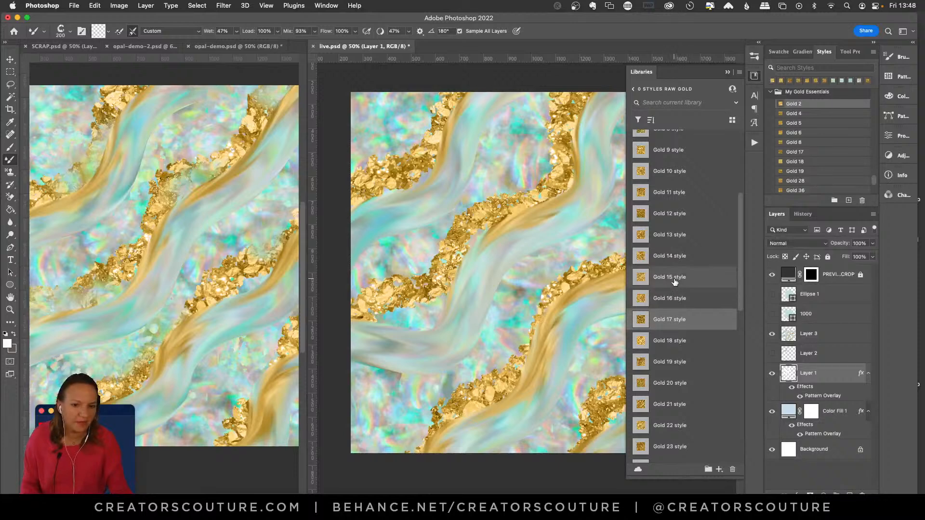
Try the Gold 15, Gold 14, Gold 18 and Gold 22 library styles one after another on Layer 1
left_click(677, 278)
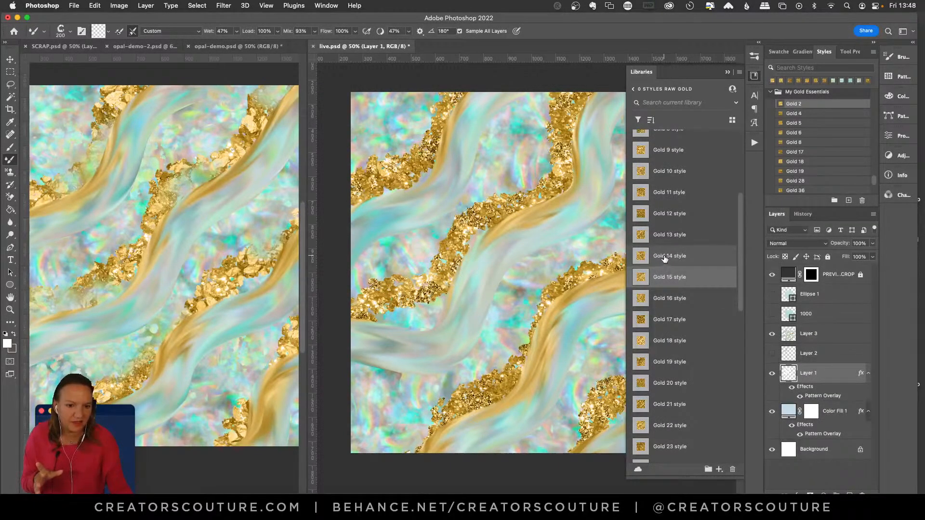
left_click(666, 261)
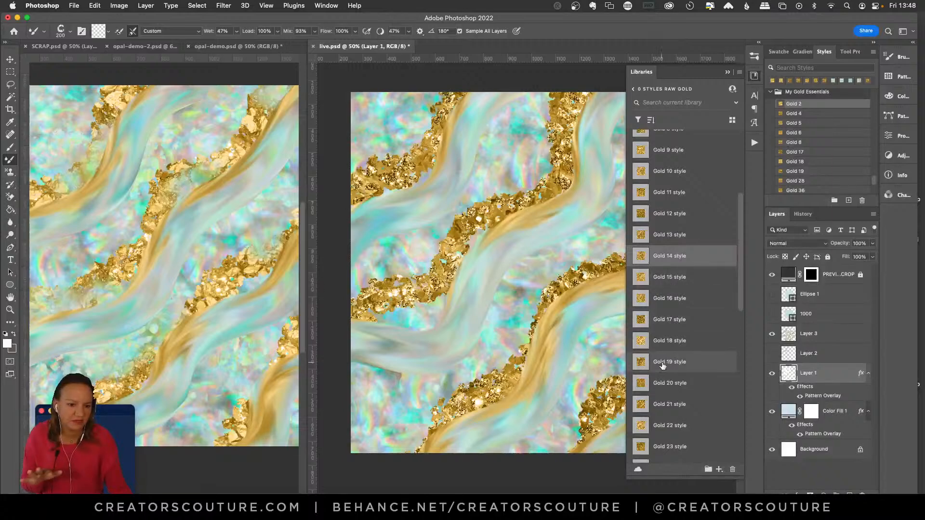
left_click(665, 341)
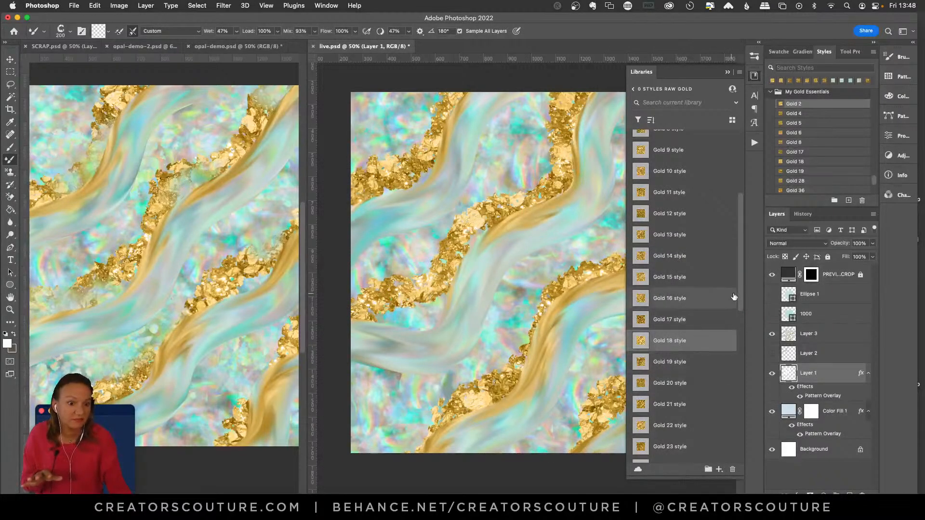
scroll(739, 296, "down", 3)
left_click(679, 361)
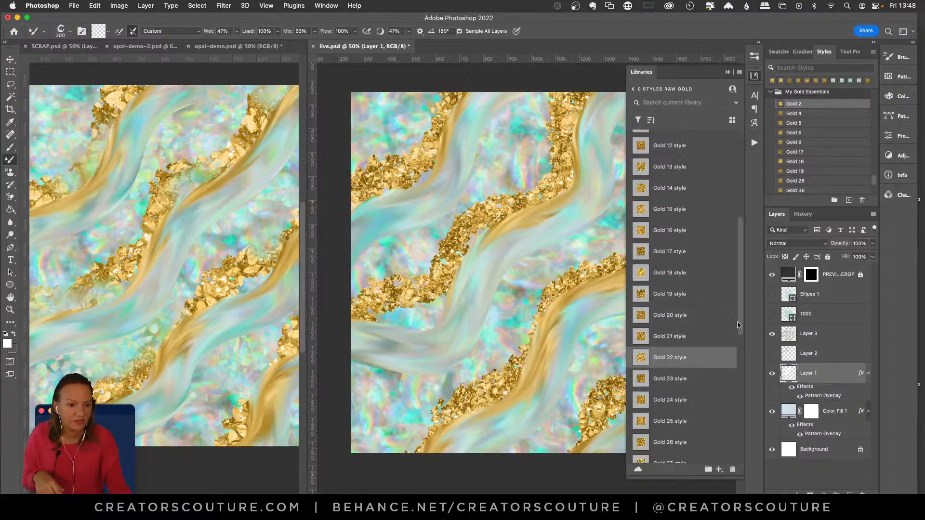
Try the Gold 26, Gold 27 and Gold 28 styles on Layer 1, and return to the saved Mixer Brush state
scroll(742, 324, "down", 3)
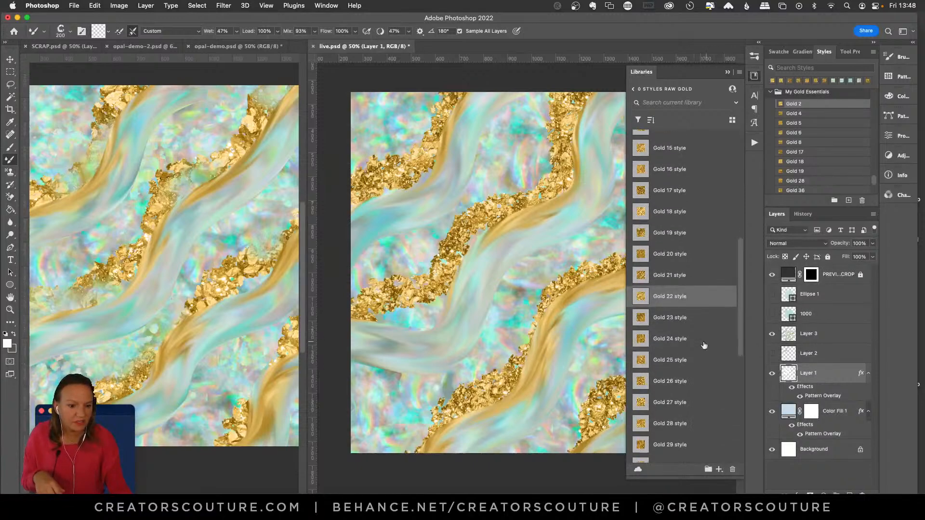
left_click(670, 381)
left_click(668, 404)
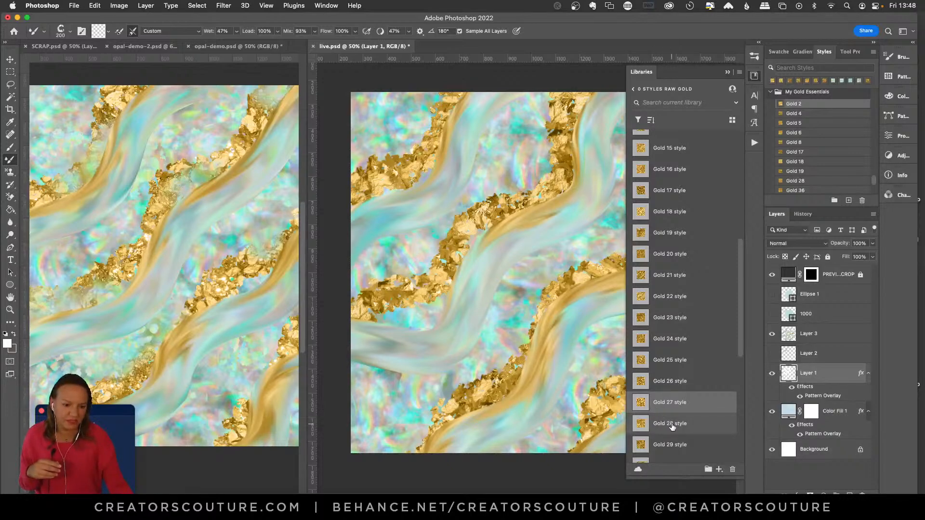
left_click(675, 426)
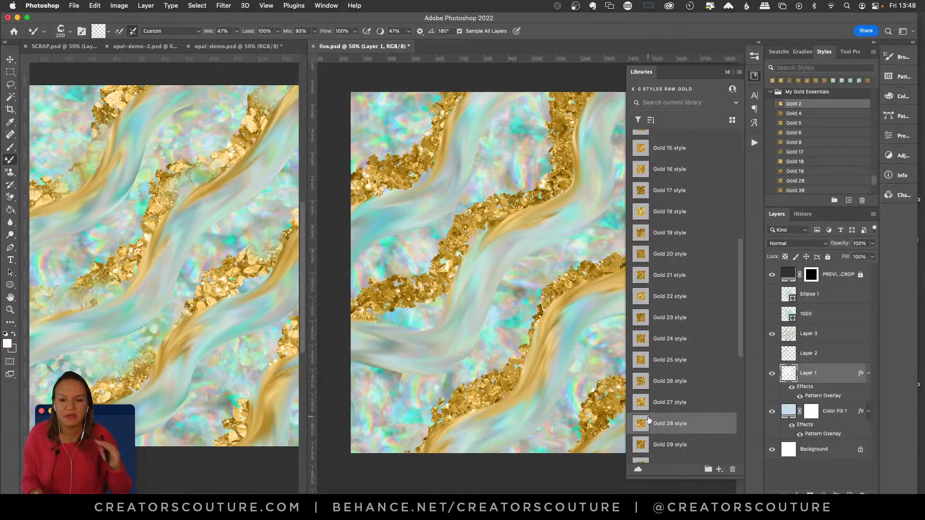
left_click(803, 214)
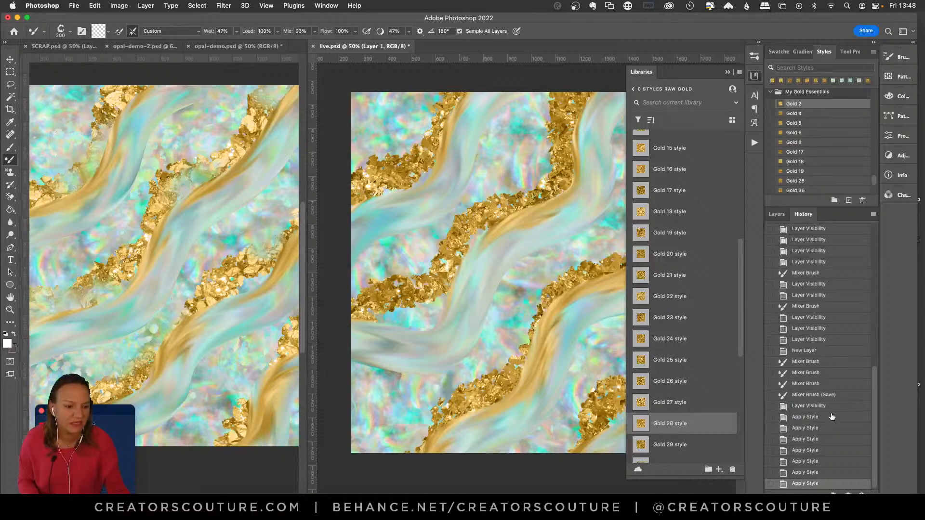
left_click(825, 395)
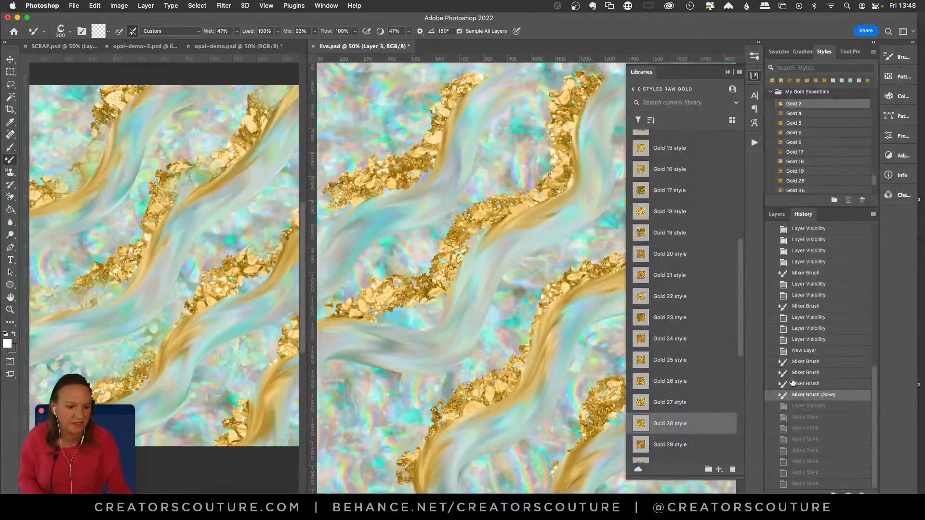
left_click(777, 215)
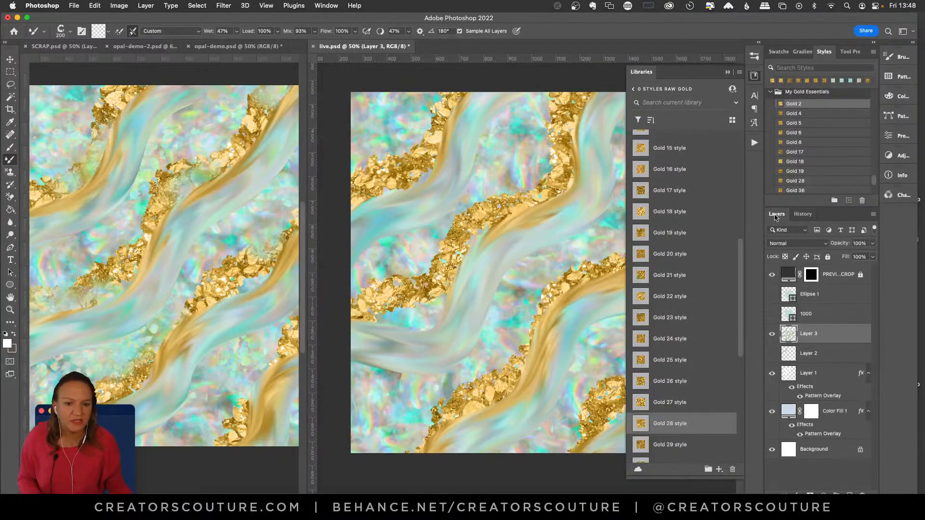
left_click(754, 76)
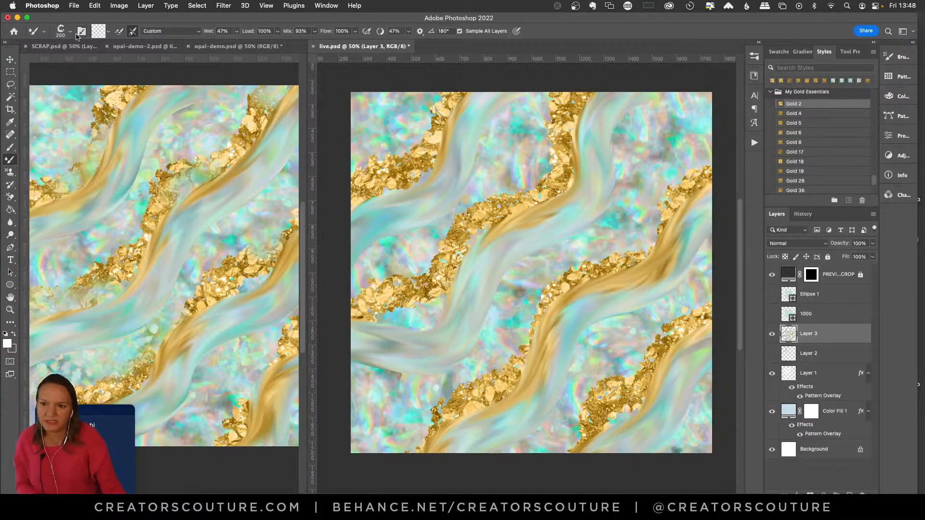
Examine what the soft over gold layer contributes in opal-demo.psd by hiding and showing it
left_click(111, 67)
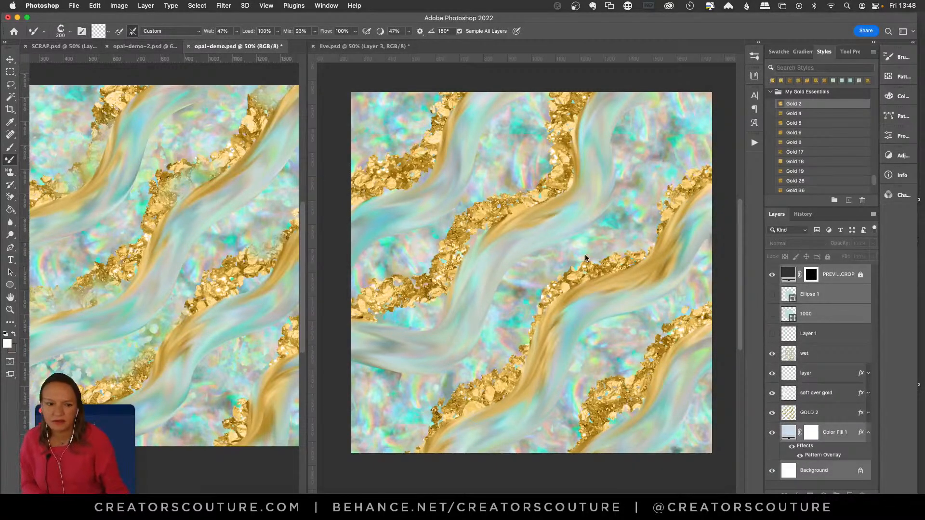
left_click(811, 274)
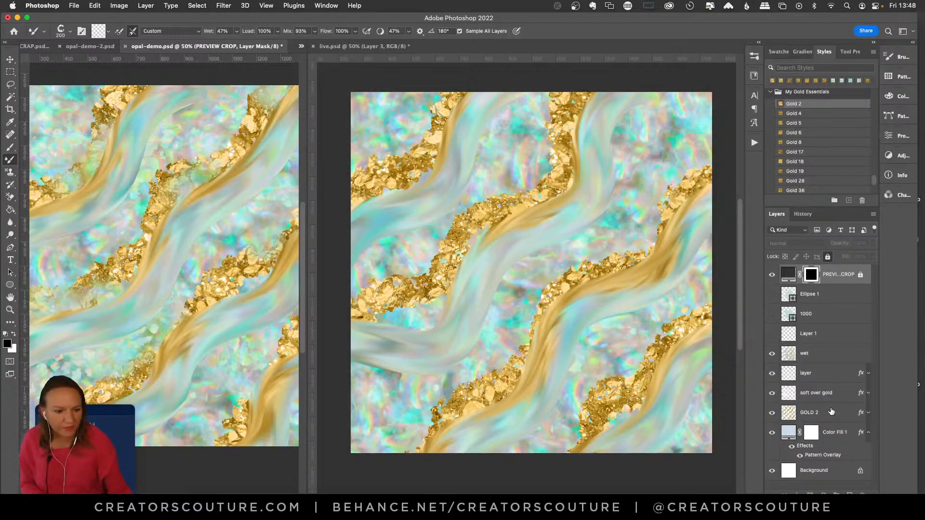
left_click(827, 396)
left_click(772, 394)
left_click(772, 393)
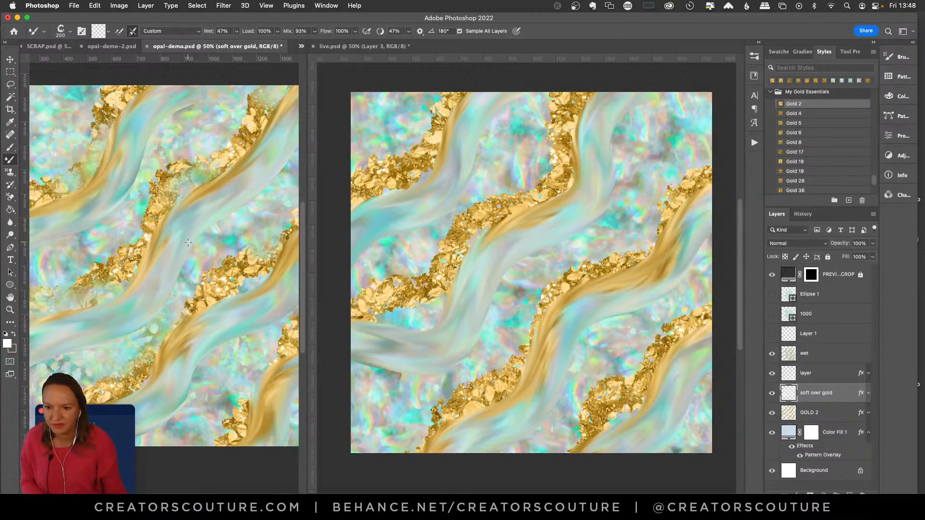
left_click(771, 394)
left_click(771, 393)
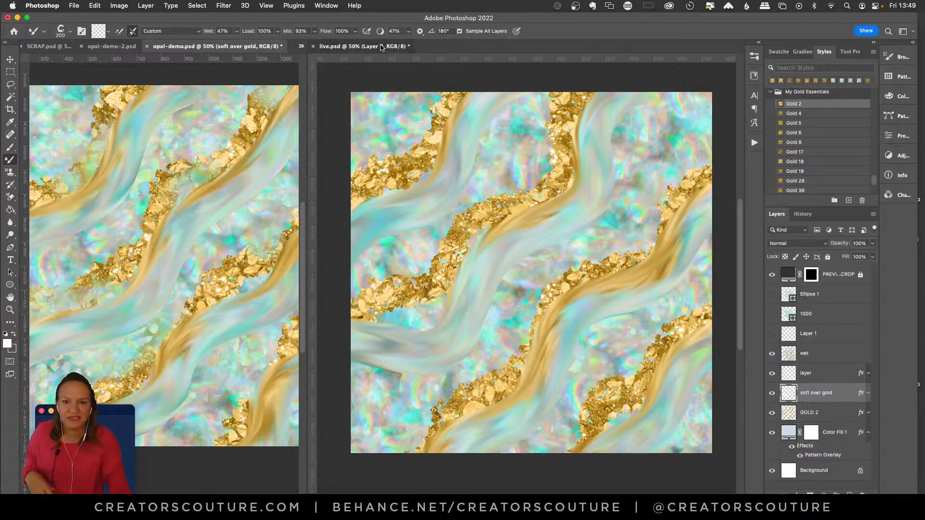
Create a new layer directly above Layer 1 in live.psd and apply the opal 7 style to it
left_click(397, 50)
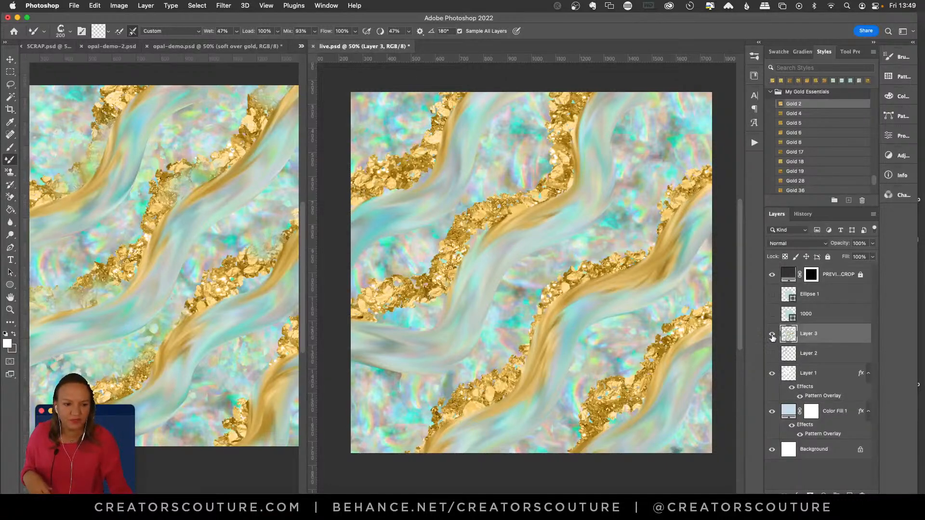
left_click(773, 373)
left_click(773, 373)
left_click(808, 375)
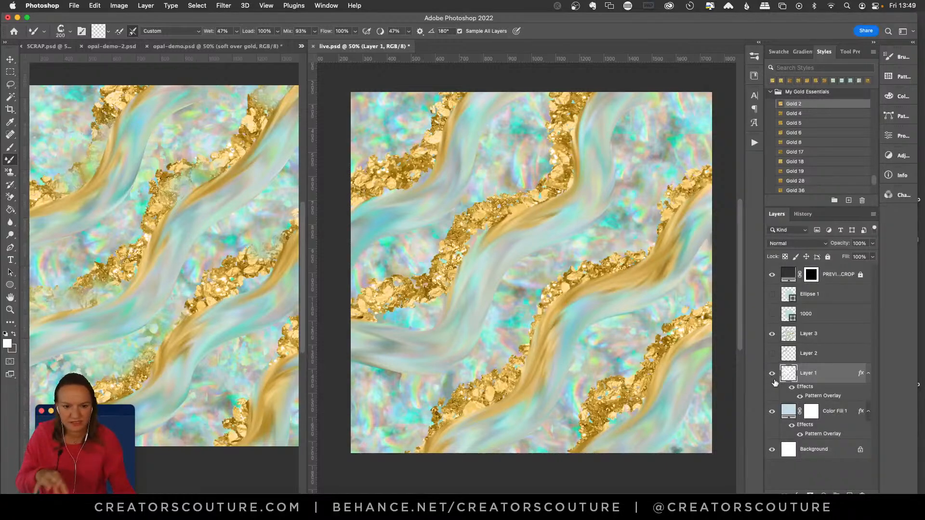
key("super+alt+shift+n")
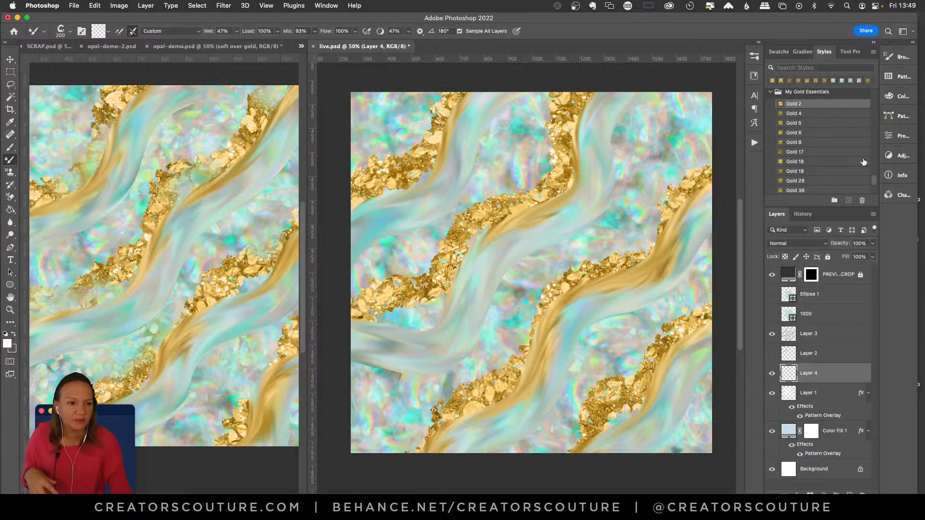
mouse_move(873, 179)
left_mouse_down()
mouse_move(874, 187)
mouse_move(880, 172)
left_mouse_up()
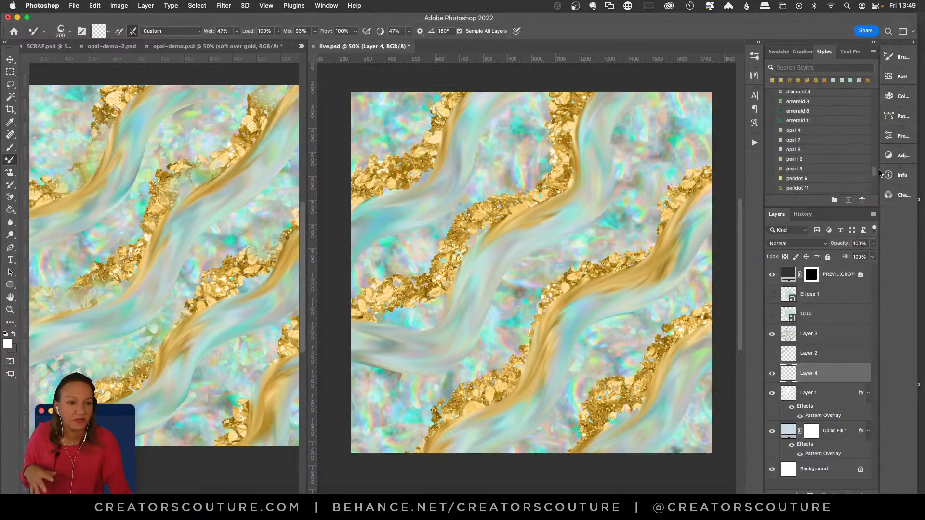
left_click(797, 142)
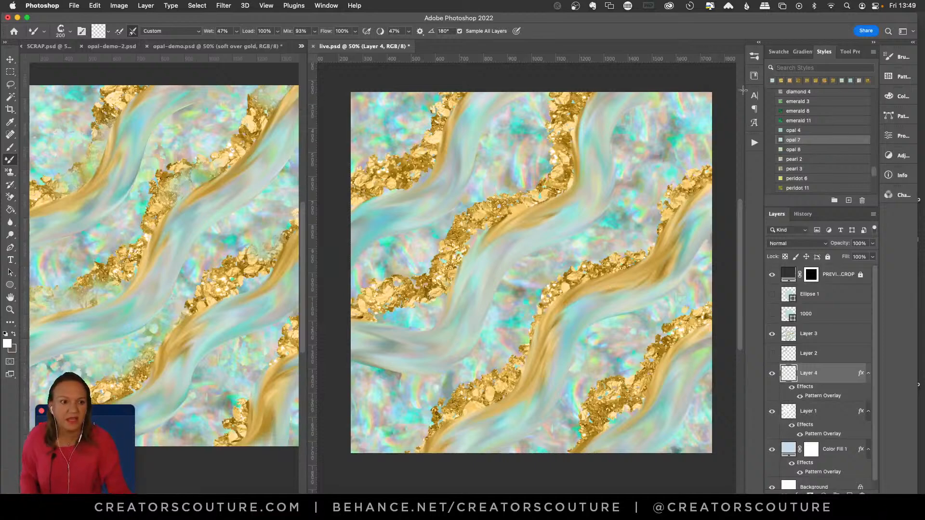
left_click(754, 56)
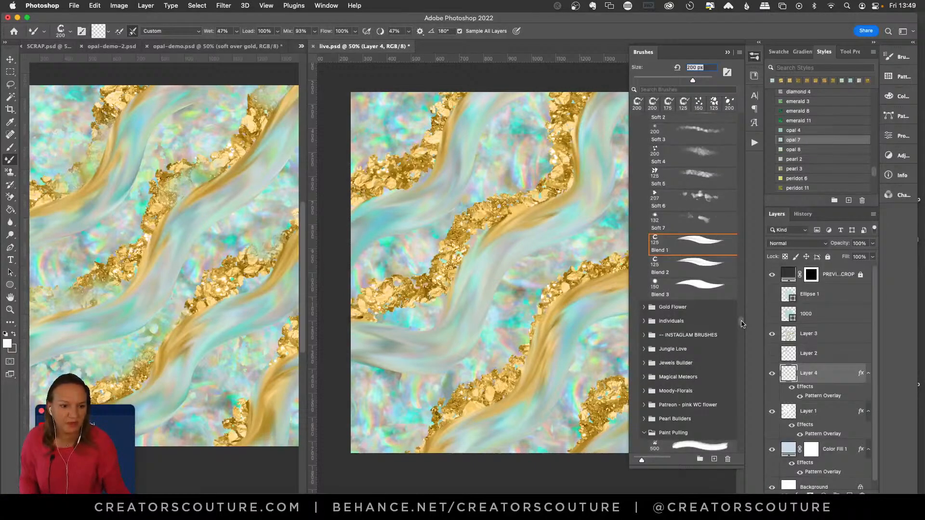
scroll(740, 320, "up", 5)
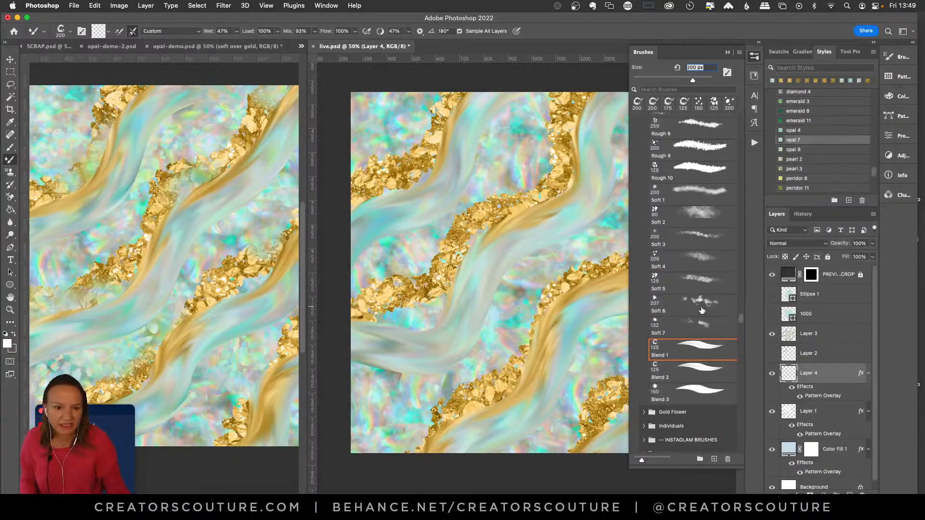
left_click(686, 308)
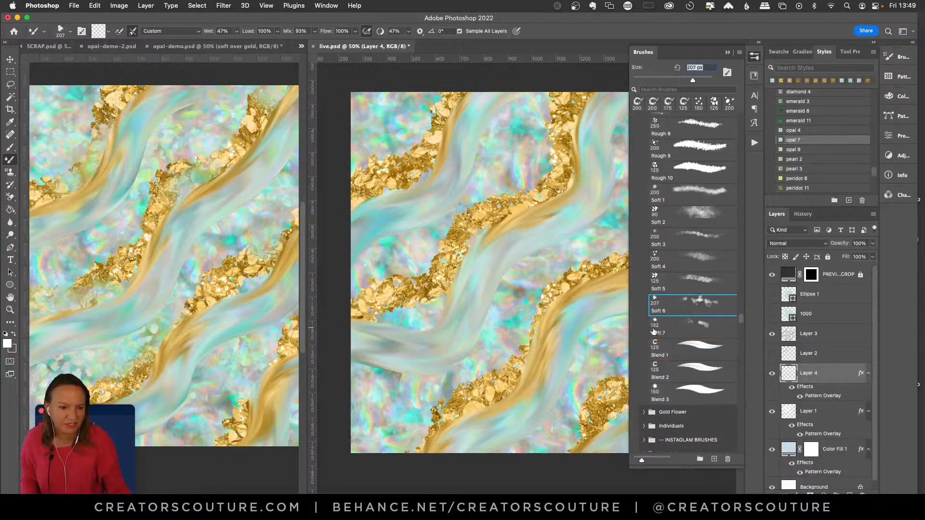
left_click(755, 57)
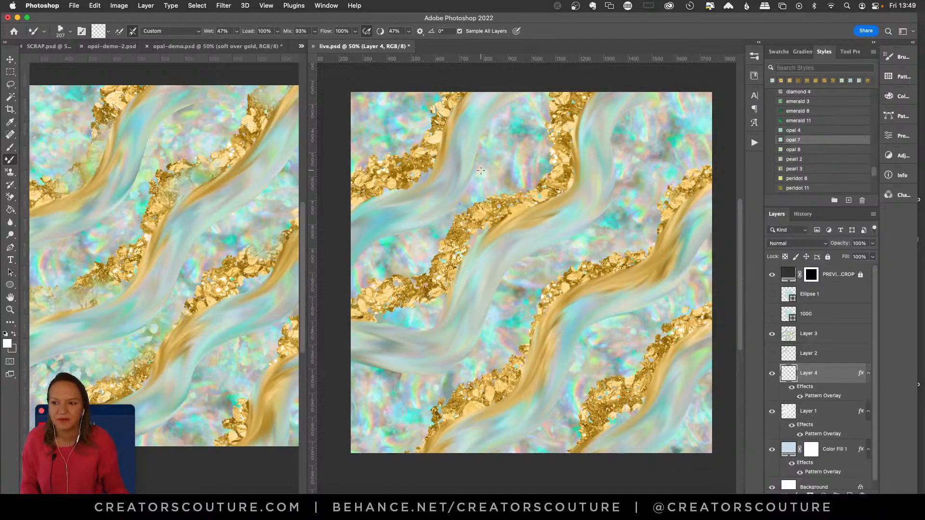
Switch from the Mixer Brush to the regular Brush tool and choose the Soft 6 brush preset
left_click(9, 149)
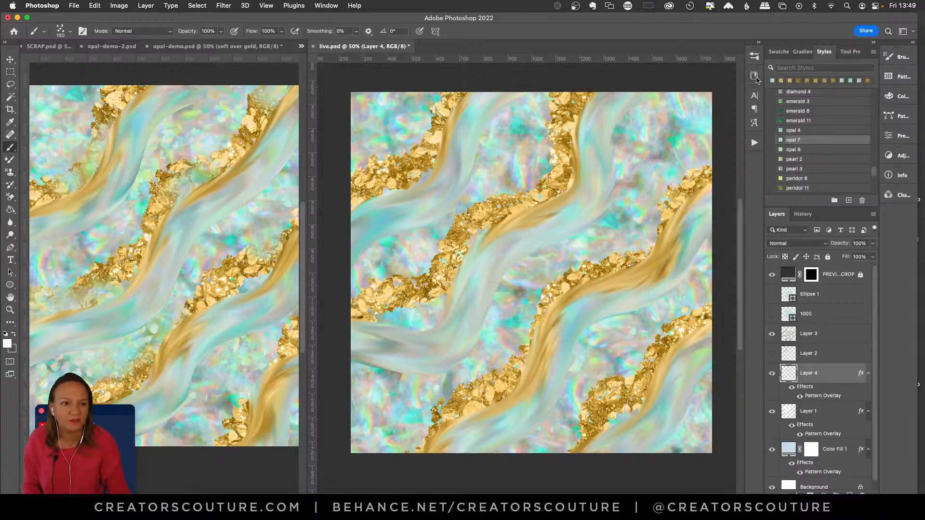
left_click(755, 56)
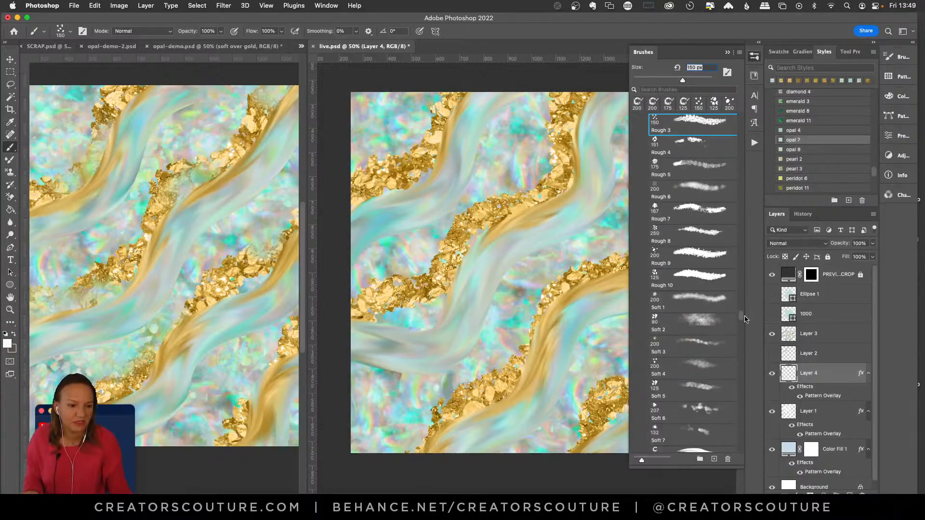
scroll(740, 320, "down", 5)
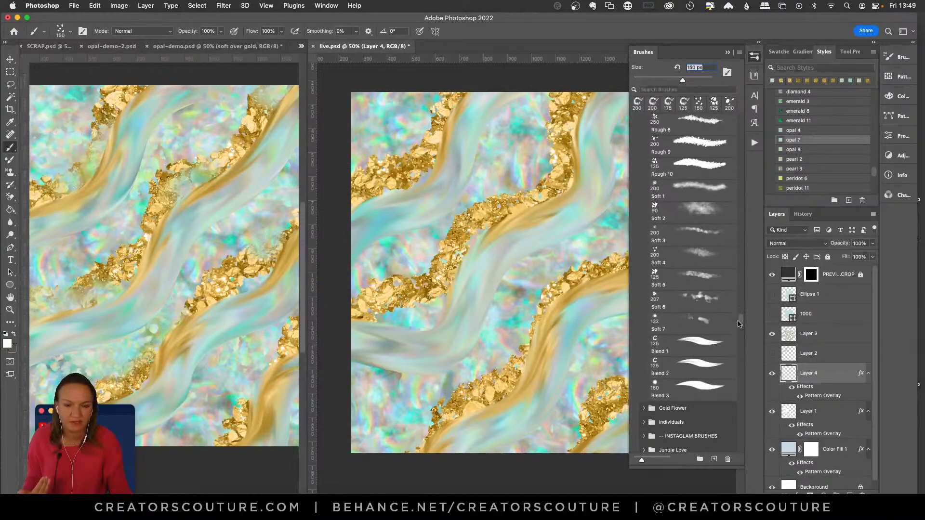
left_click(694, 303)
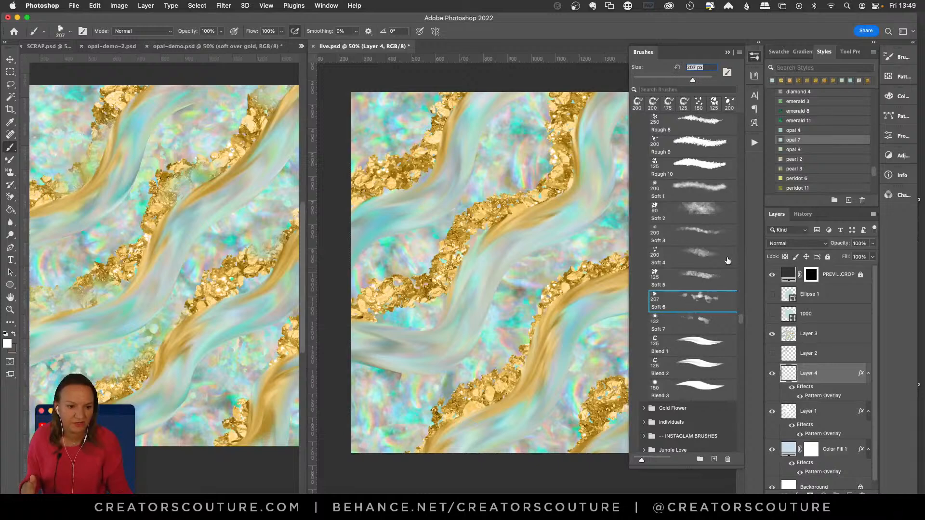
left_click(754, 57)
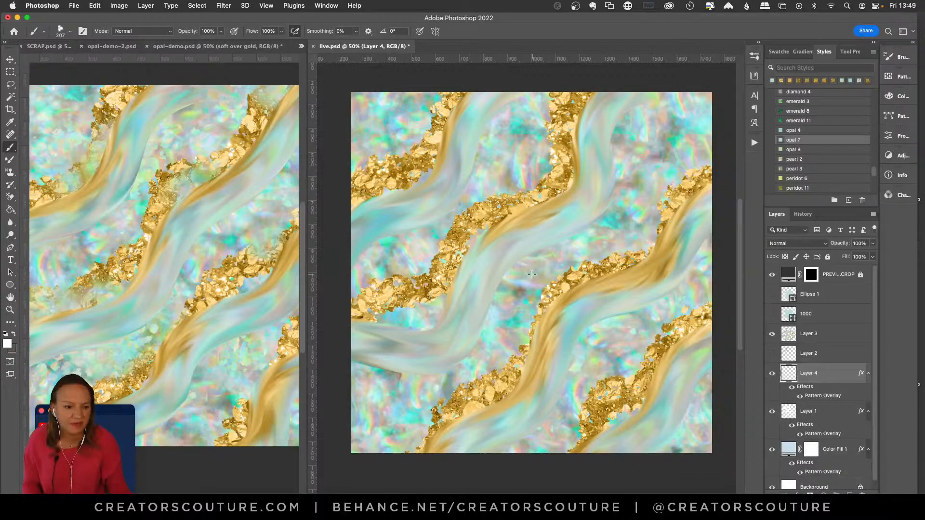
mouse_move(501, 201)
left_mouse_down()
mouse_move(467, 247)
mouse_move(463, 273)
left_mouse_up()
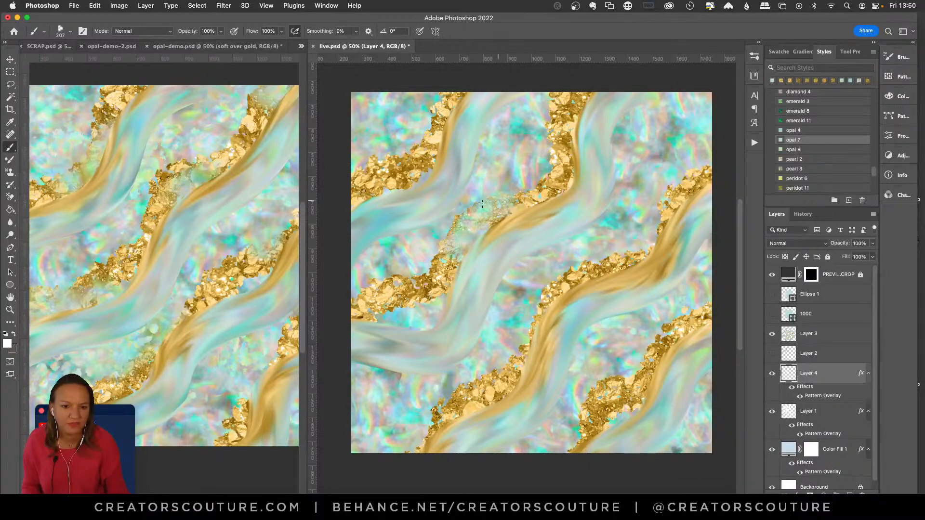
key("ctrl+z")
mouse_move(501, 213)
left_mouse_down()
mouse_move(483, 219)
mouse_move(461, 284)
left_mouse_up()
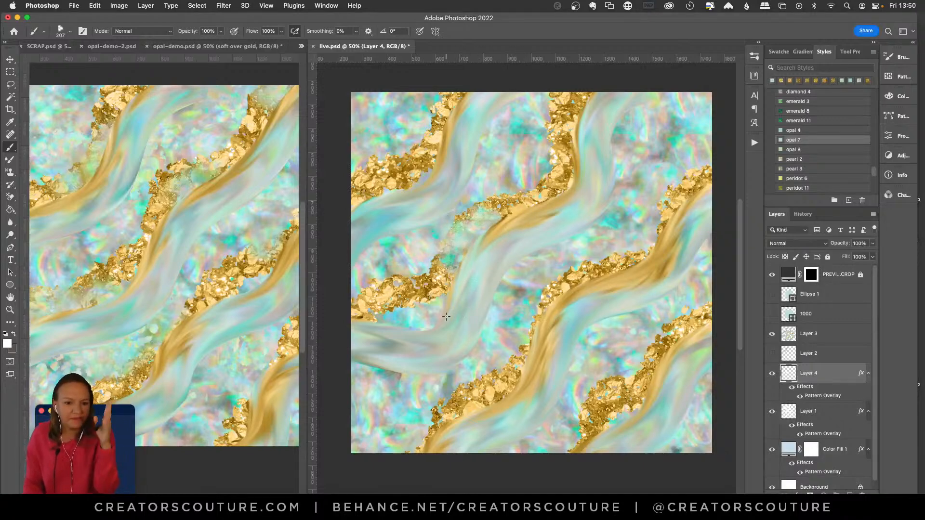
key("ctrl+z")
Paint soft opal patches on Layer 4 over the gold flakes along the central, upper-right and upper-left veins
mouse_move(490, 201)
left_mouse_down()
mouse_move(470, 219)
mouse_move(451, 277)
left_mouse_up()
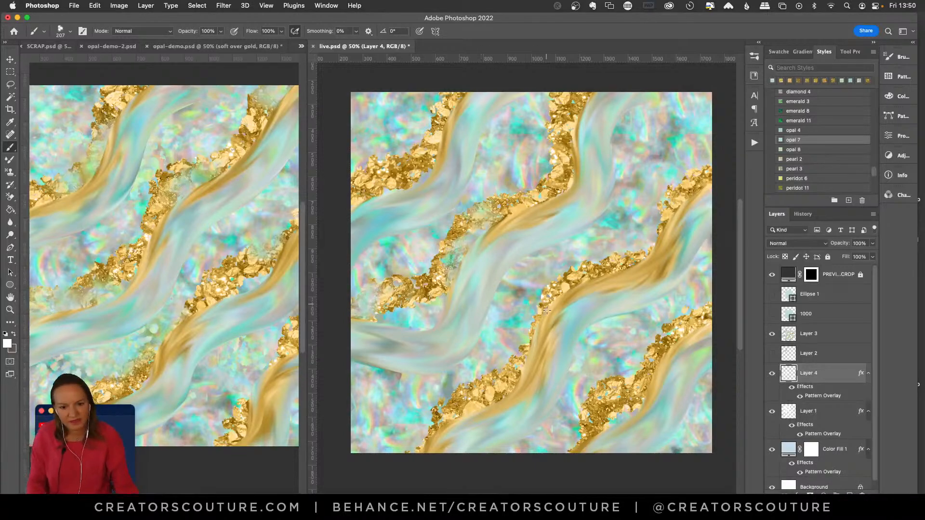
left_click_drag(678, 185, 663, 245)
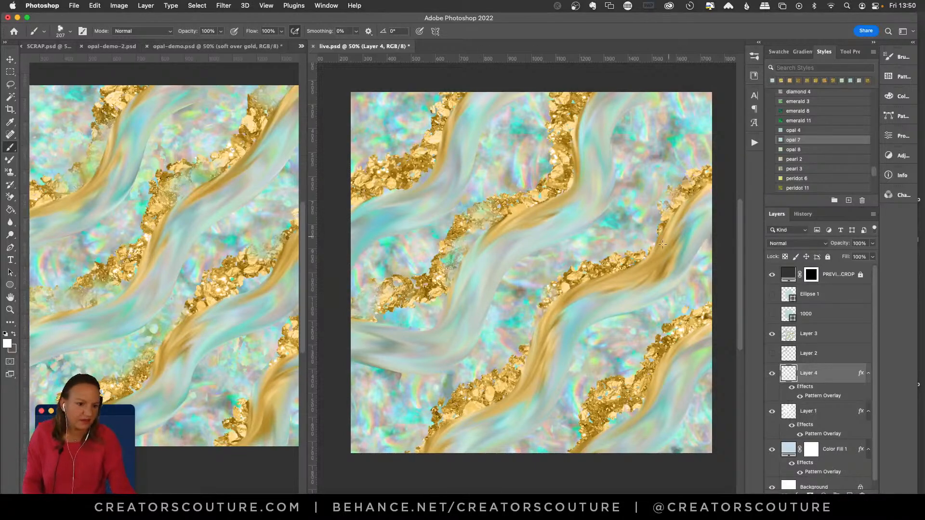
left_click(634, 280)
mouse_move(554, 135)
left_mouse_down()
mouse_move(555, 194)
mouse_move(533, 259)
mouse_move(521, 266)
mouse_move(536, 194)
mouse_move(557, 181)
mouse_move(579, 192)
mouse_move(541, 206)
left_mouse_up()
mouse_move(436, 146)
left_mouse_down()
mouse_move(419, 178)
mouse_move(372, 198)
left_mouse_up()
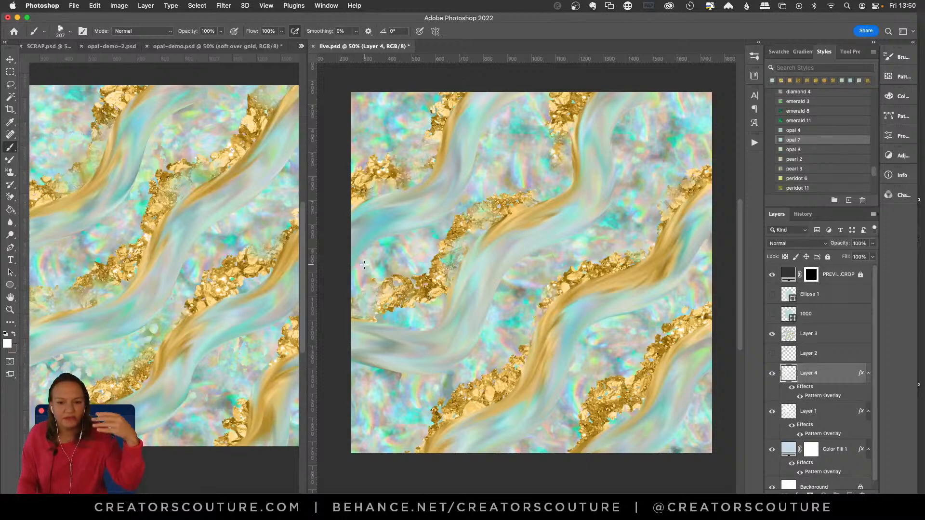
Brush soft opal on Layer 4 over the gold flakes in the lower half, breaking up the edges of both lower veins
mouse_move(649, 380)
left_mouse_down()
mouse_move(600, 438)
mouse_move(576, 450)
mouse_move(594, 441)
left_mouse_up()
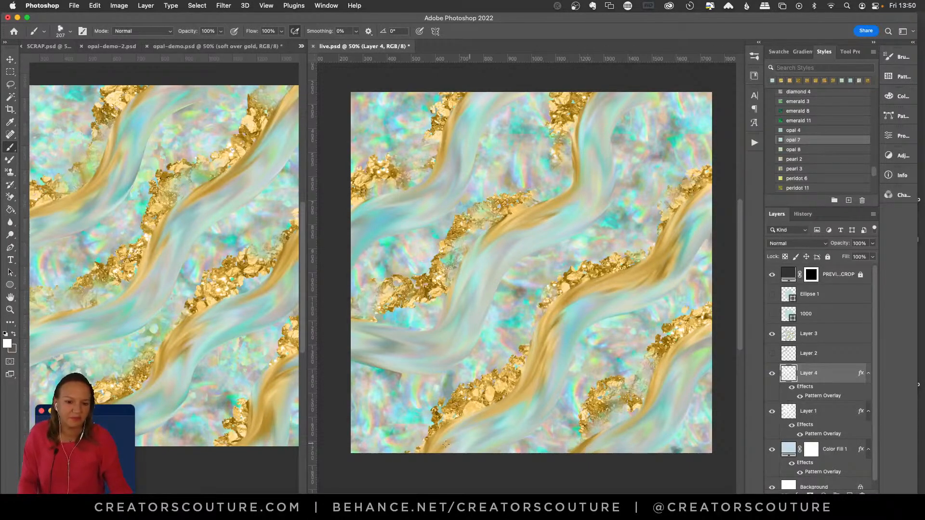
left_click_drag(448, 409, 431, 429)
left_click_drag(485, 402, 467, 409)
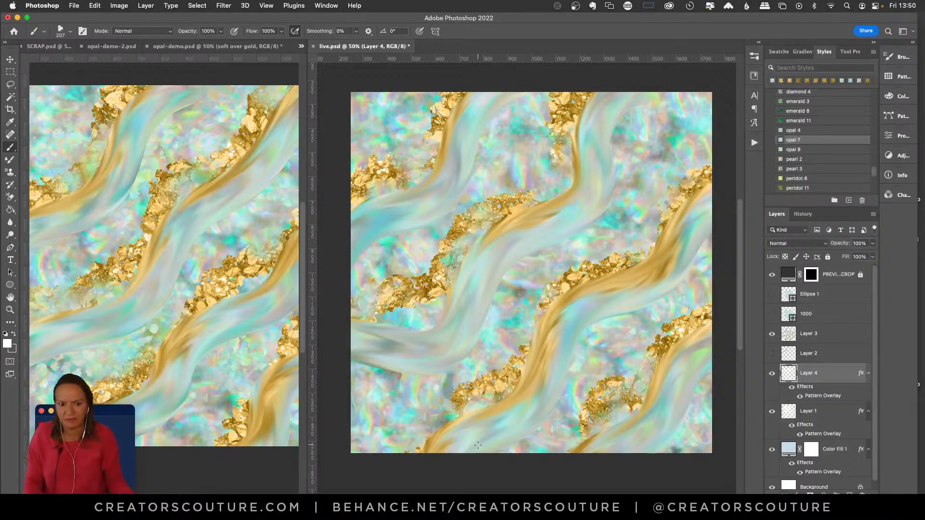
left_click_drag(555, 267, 547, 340)
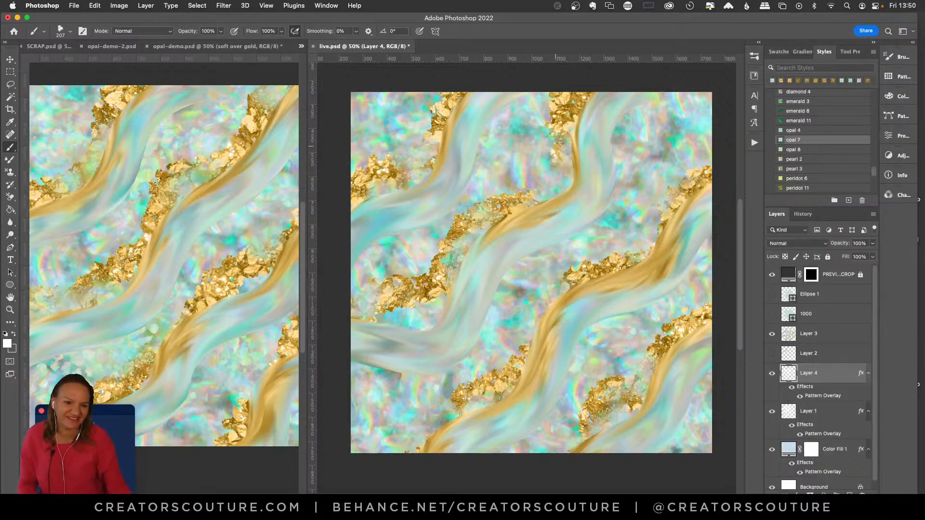
left_click_drag(559, 143, 576, 95)
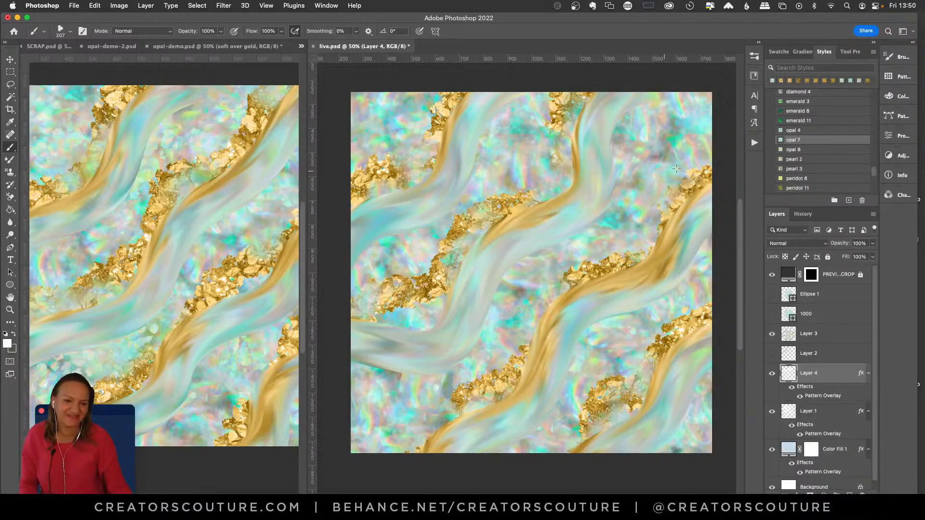
left_click_drag(677, 169, 685, 183)
key("super+z")
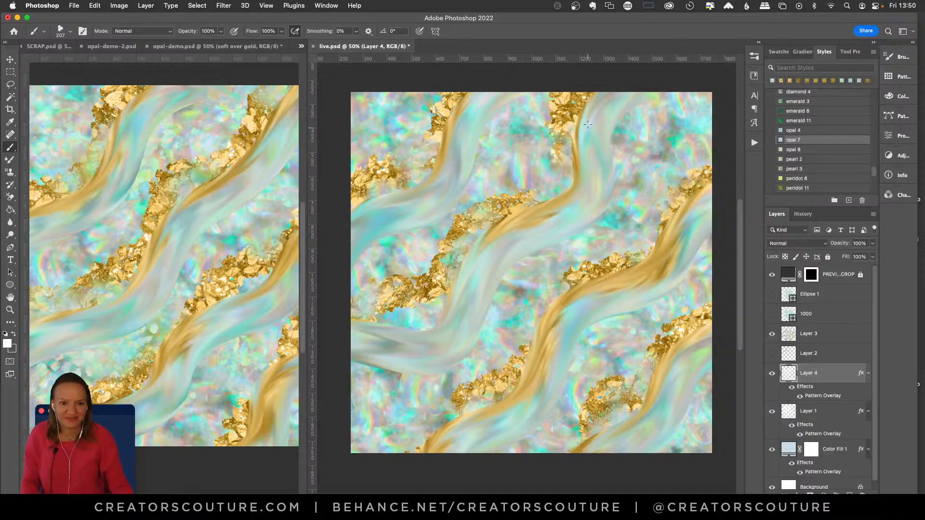
key("super+z")
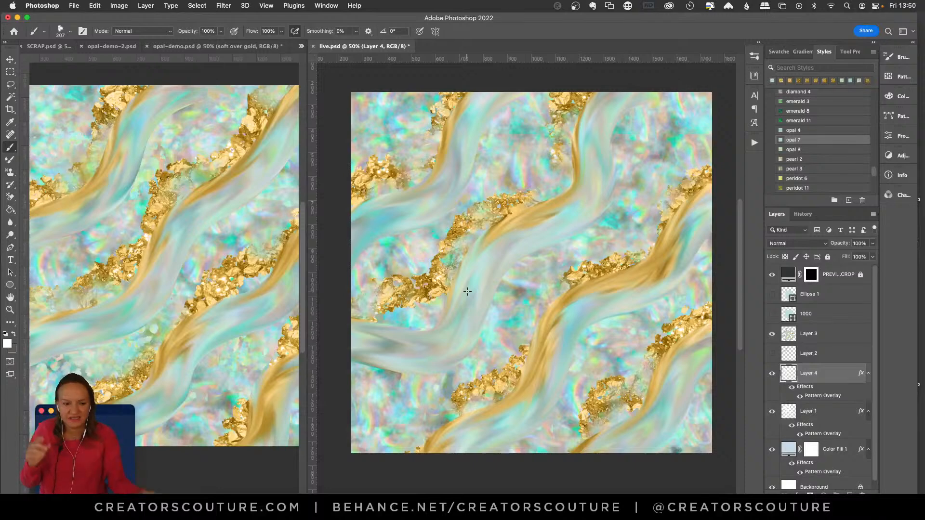
Examine what the soft opal brushwork on Layer 4 contributes by hiding and showing the layer
left_click(772, 374)
left_click(773, 375)
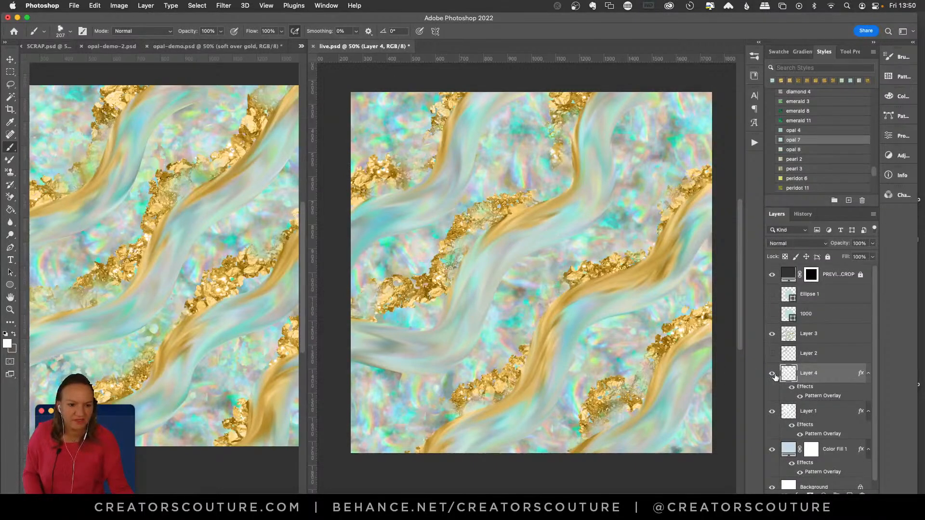
left_click(773, 374)
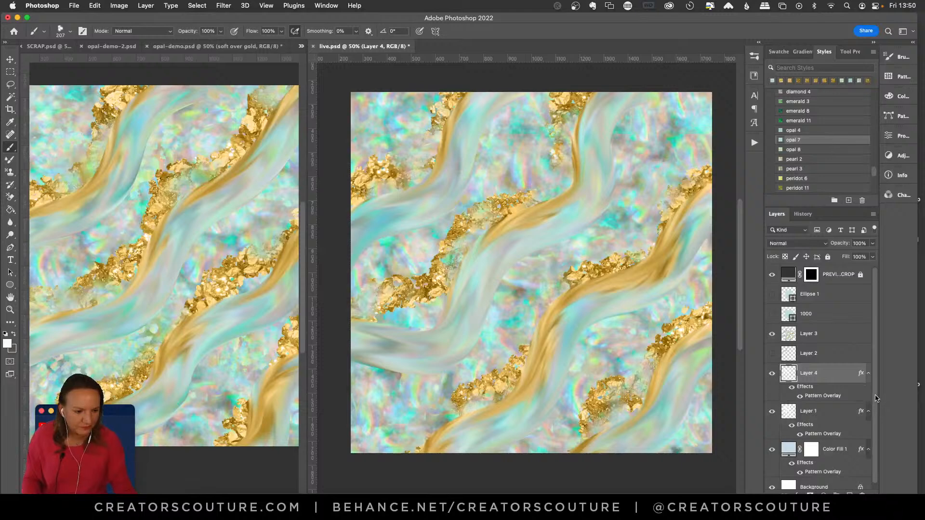
Check the Color Fill 1 background by hiding and showing it, and create a new layer directly above it
scroll(876, 398, "down", 1)
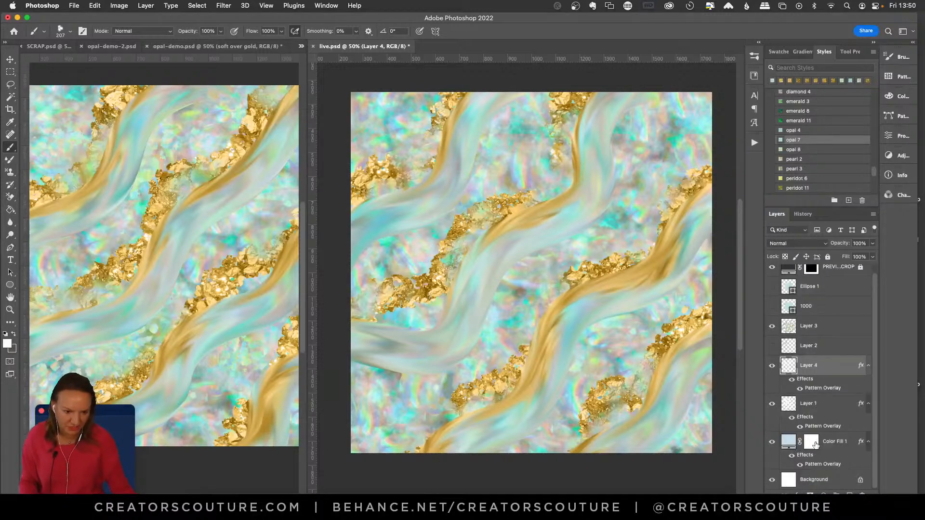
left_click(815, 449)
left_click(772, 443)
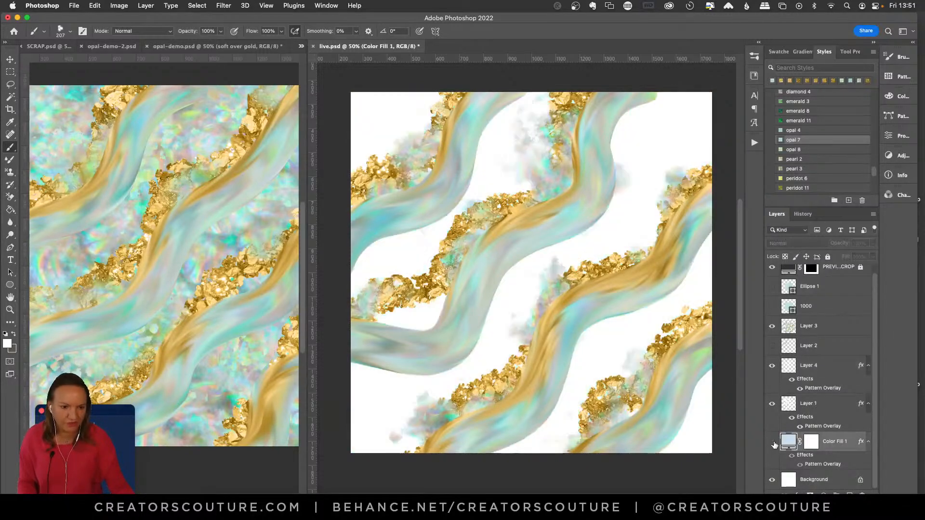
left_click(772, 443)
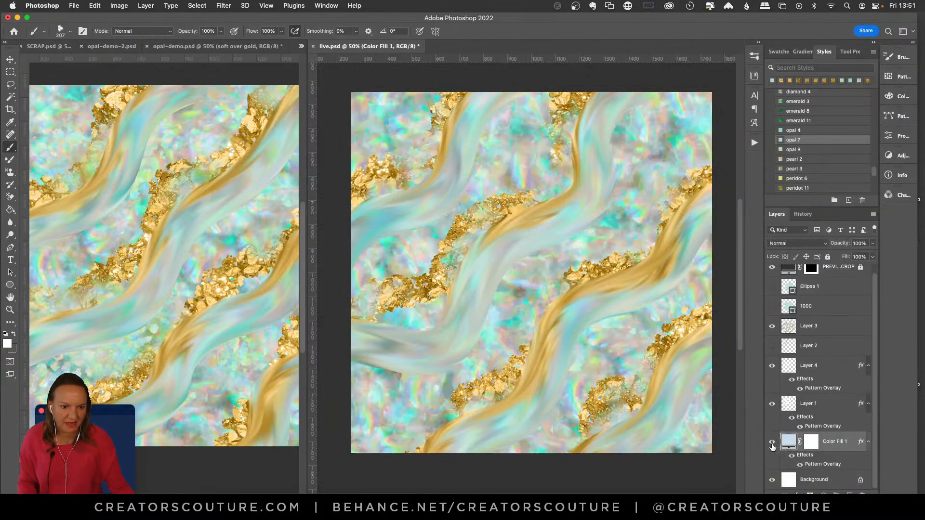
left_click(849, 492)
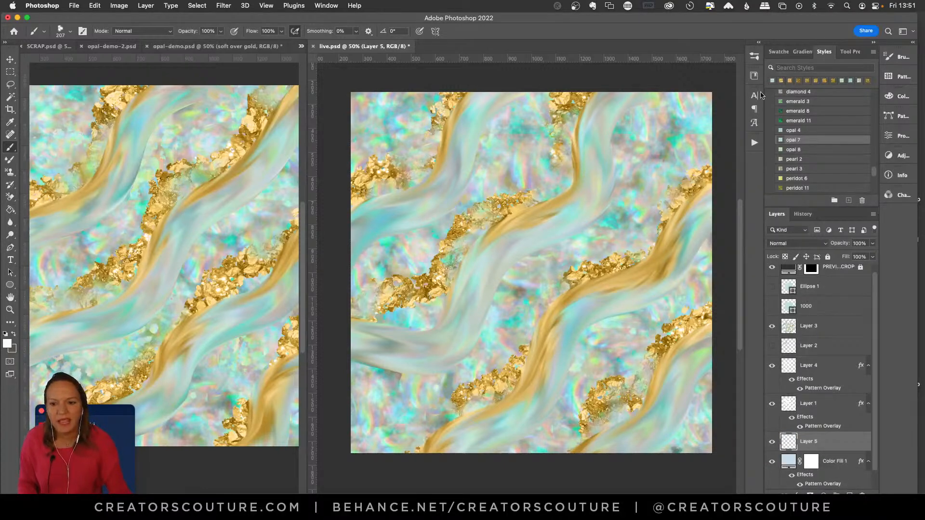
Apply the opal 10 style from the 0 Jewel Styles library to Layer 5
left_click(755, 58)
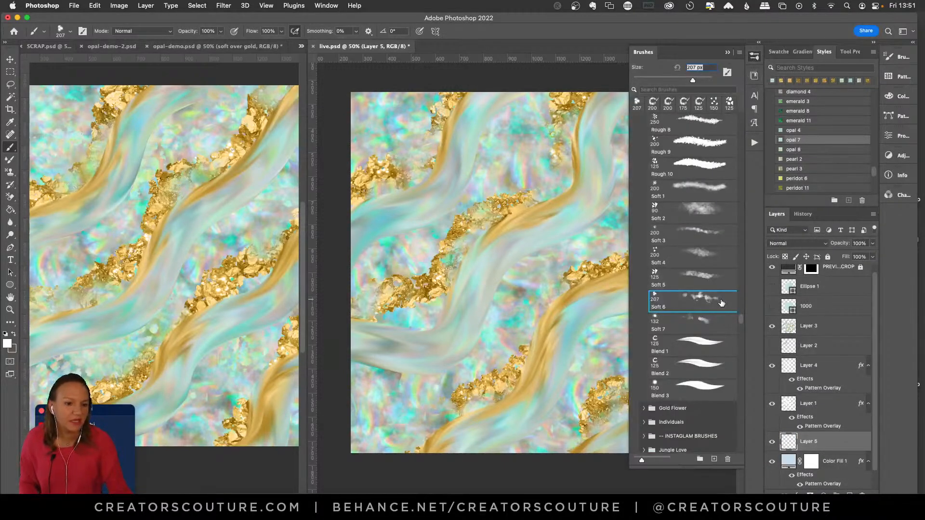
left_click(754, 75)
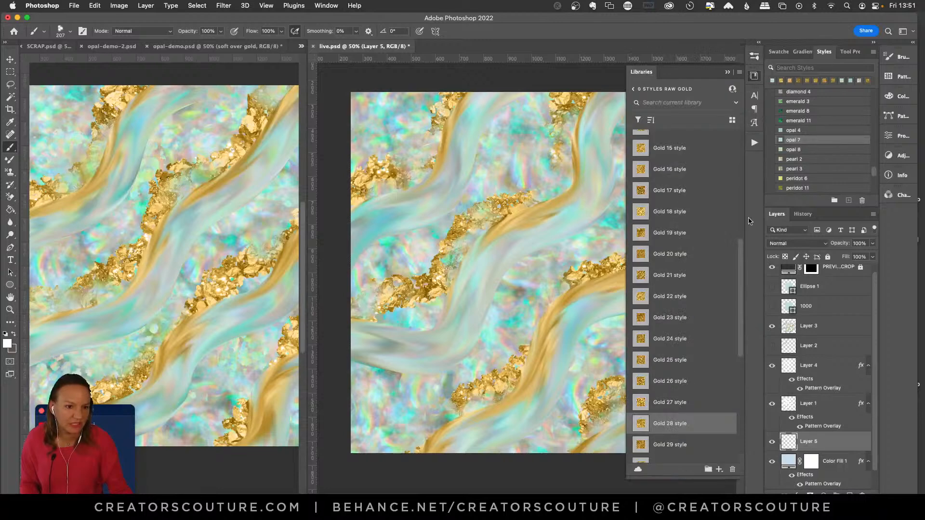
scroll(736, 275, "down", 5)
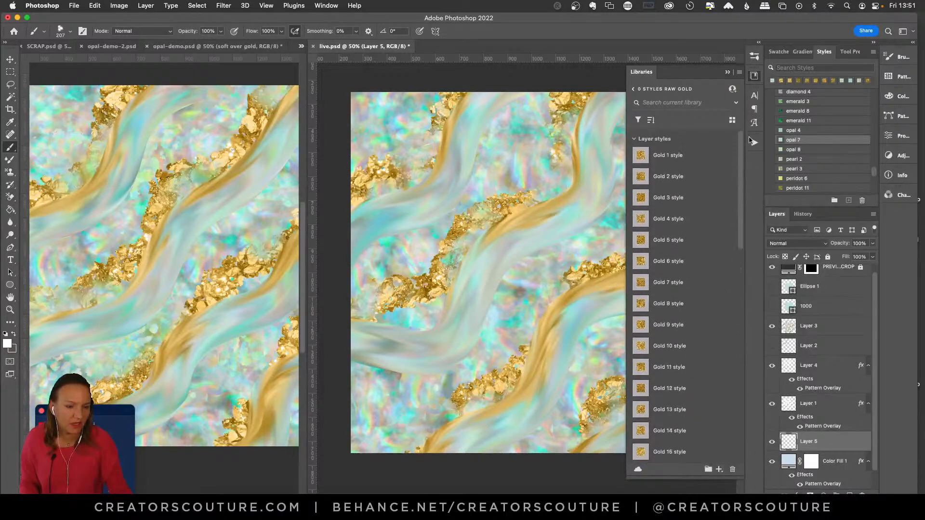
left_click_drag(740, 319, 743, 403)
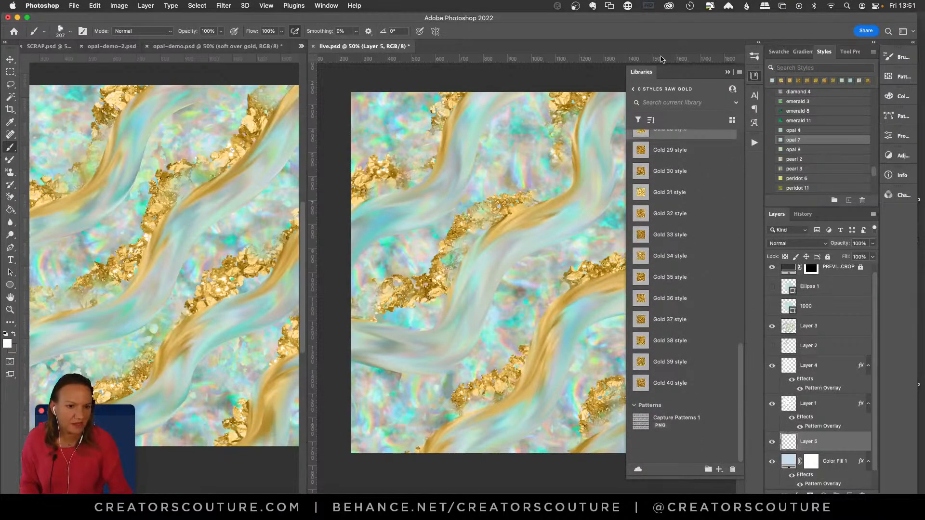
left_click(634, 91)
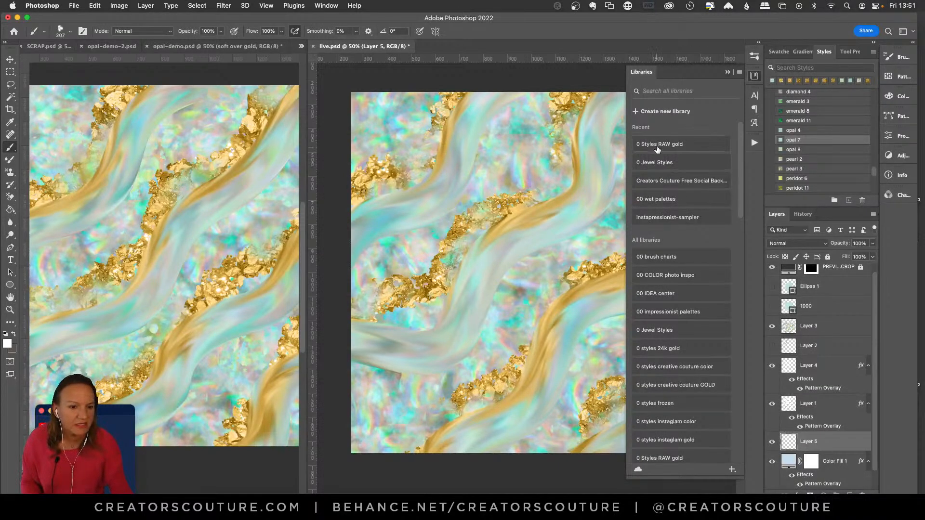
left_click(660, 163)
scroll(734, 216, "down", 5)
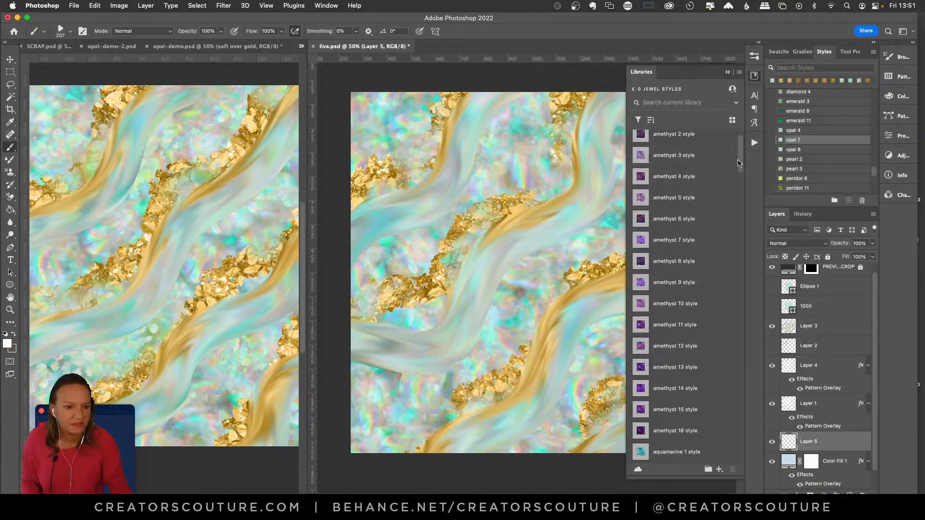
scroll(735, 215, "down", 10)
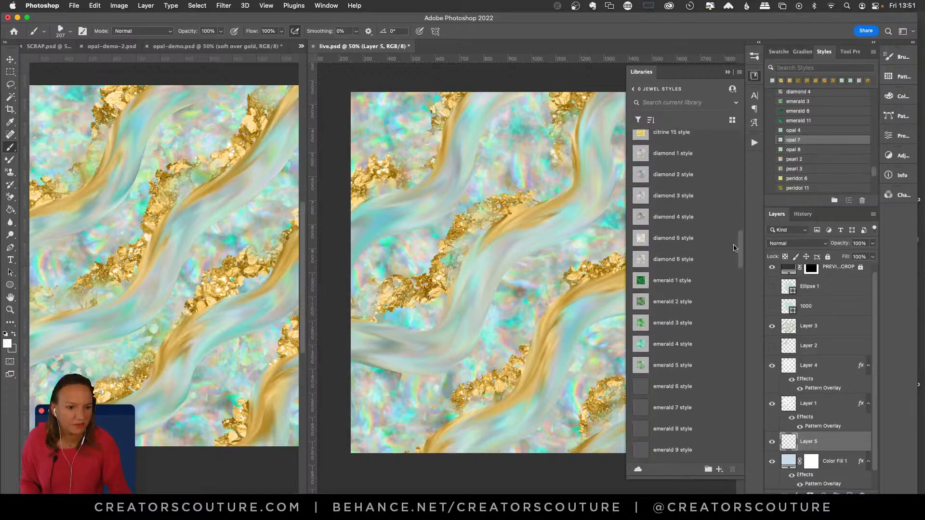
scroll(742, 245, "down", 8)
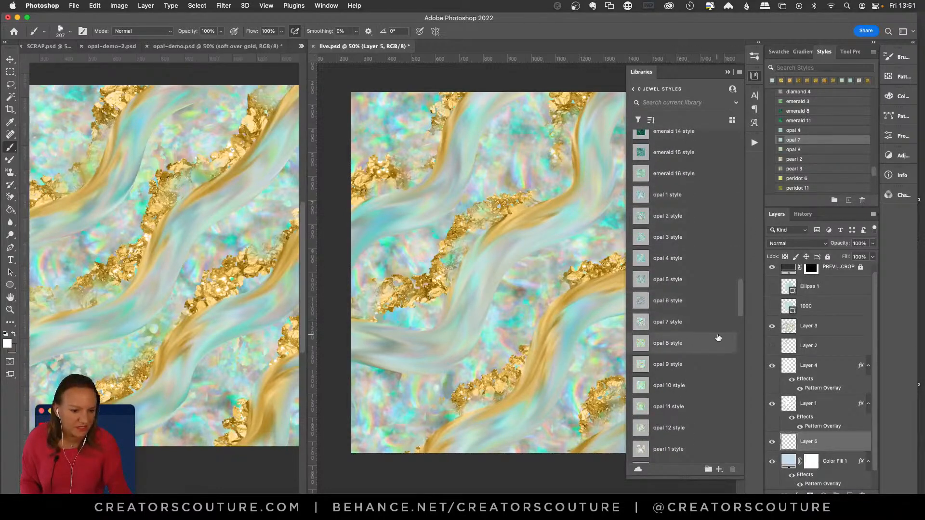
left_click(674, 388)
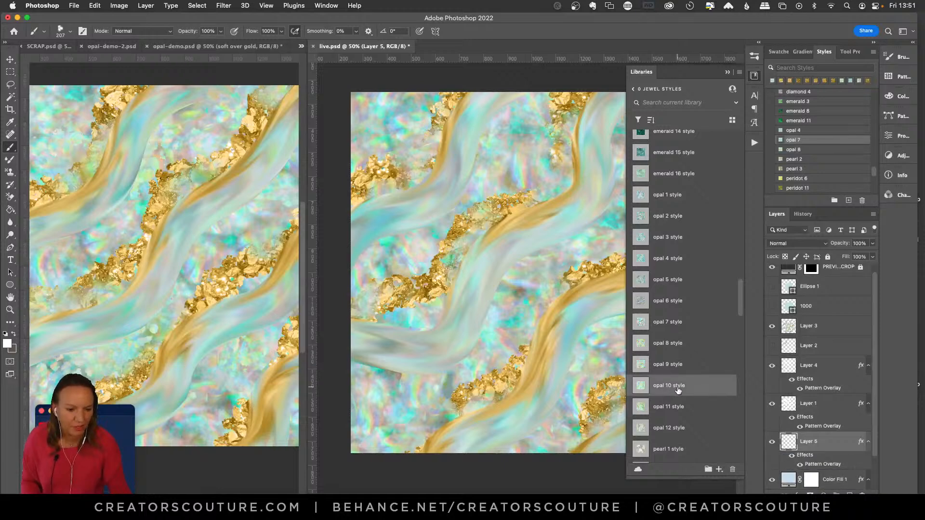
Choose the Rough 4 brush from the Gold-Jewels set for painting on Layer 5
left_click(755, 76)
left_click(756, 56)
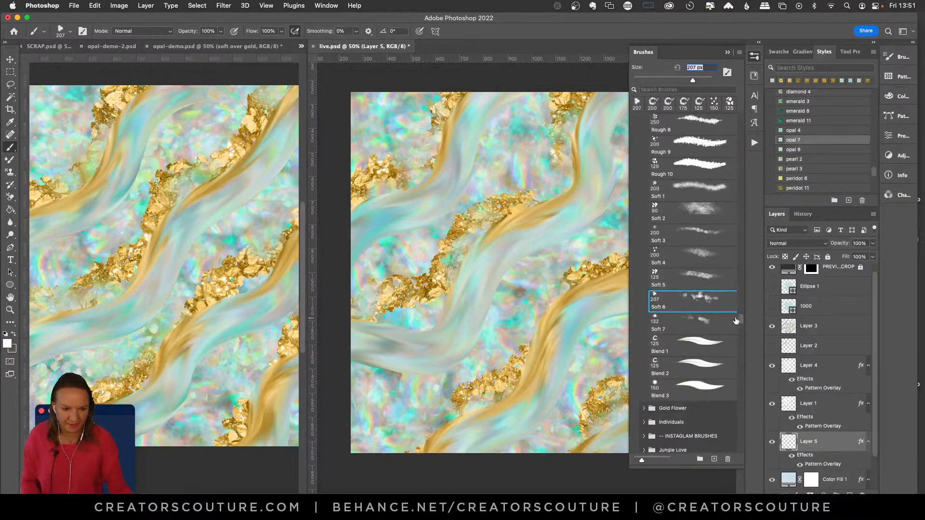
scroll(737, 317, "up", 5)
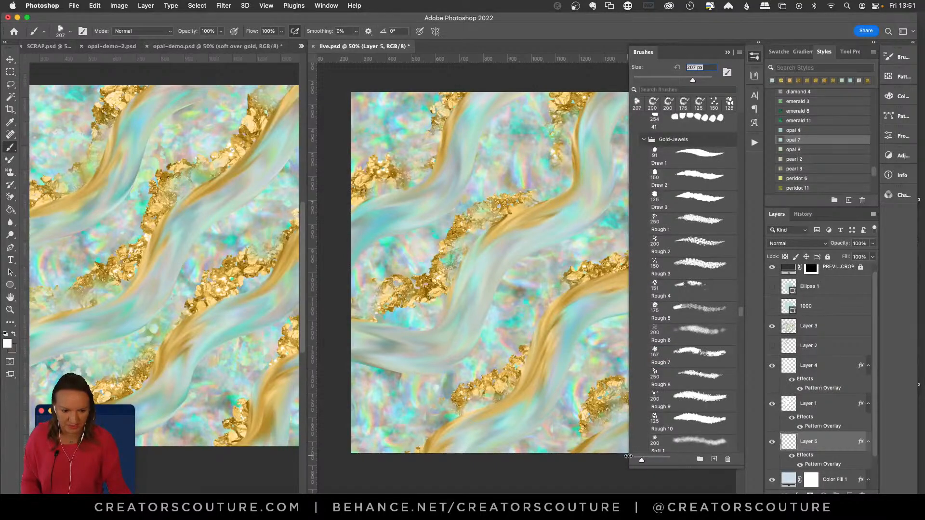
left_click_drag(629, 456, 635, 456)
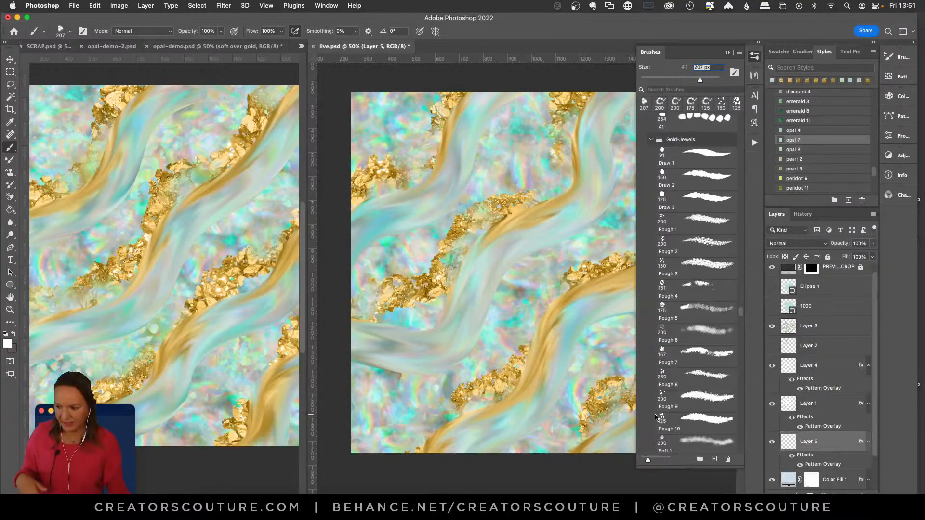
left_click(662, 375)
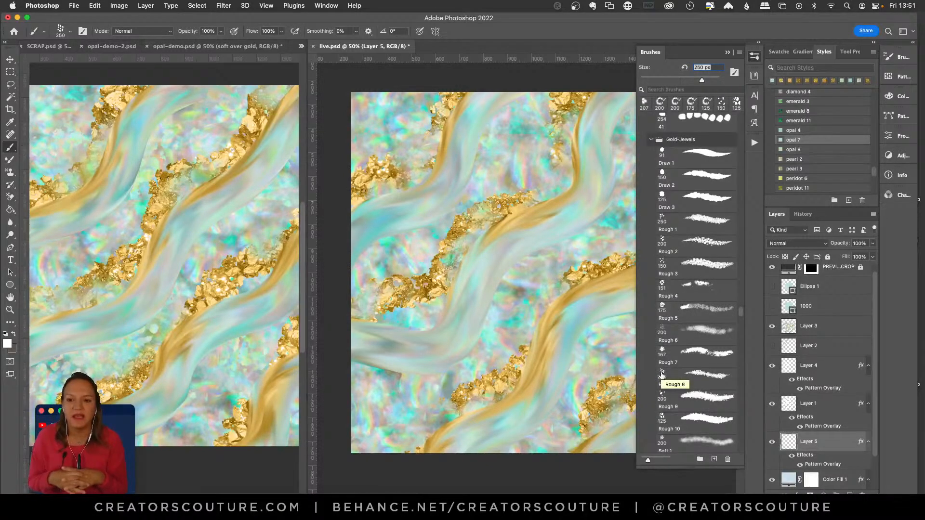
left_click(662, 375)
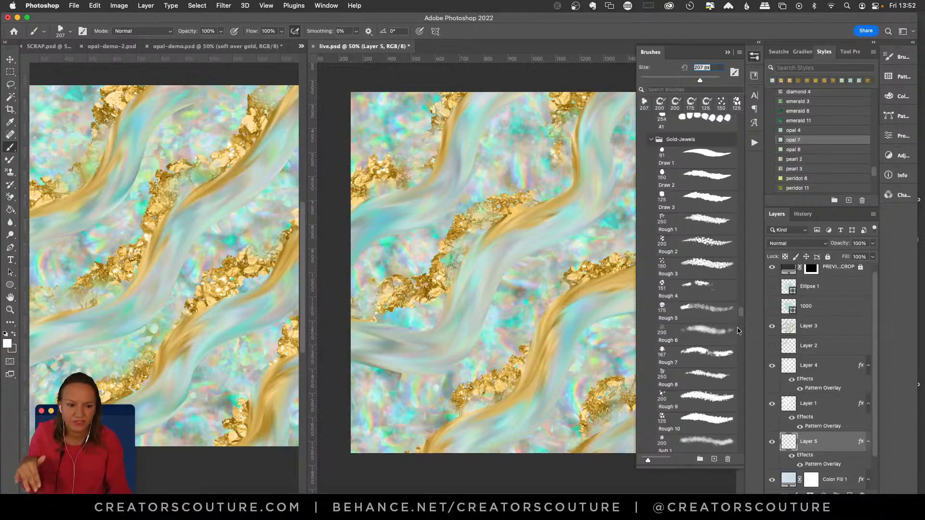
left_click(702, 327)
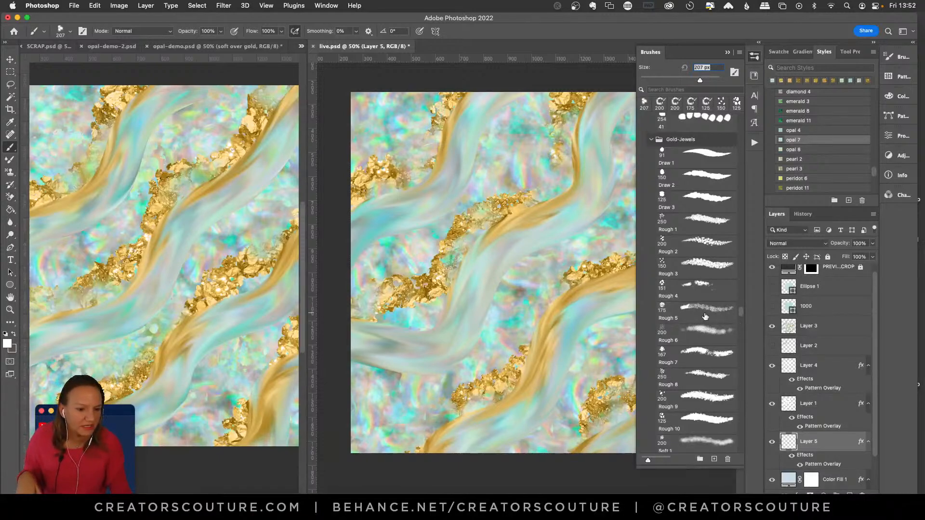
left_click(690, 292)
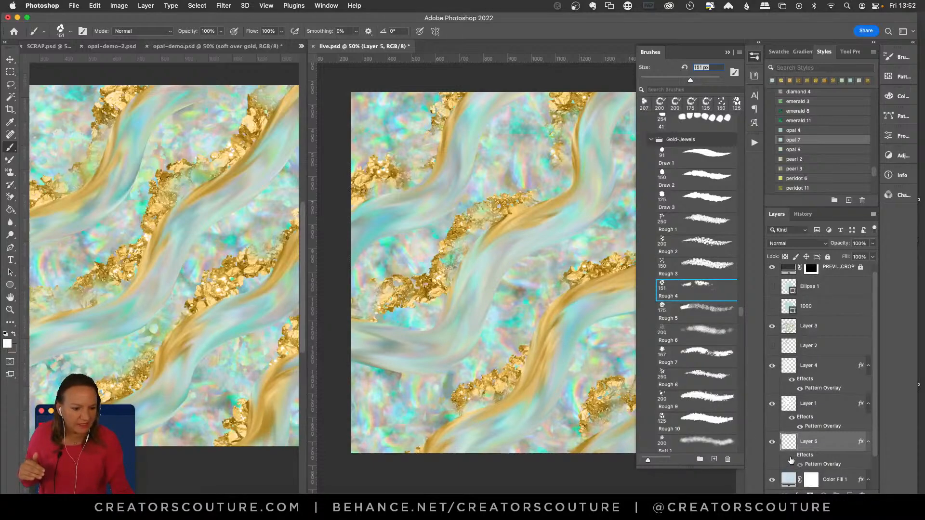
Brush dark Rough 4 texture on Layer 5 between the two upper veins with the layer's effects hidden, and show the effects again
left_click(14, 334)
mouse_move(534, 148)
left_mouse_down()
mouse_move(494, 160)
mouse_move(529, 110)
mouse_move(502, 141)
mouse_move(501, 191)
left_mouse_up()
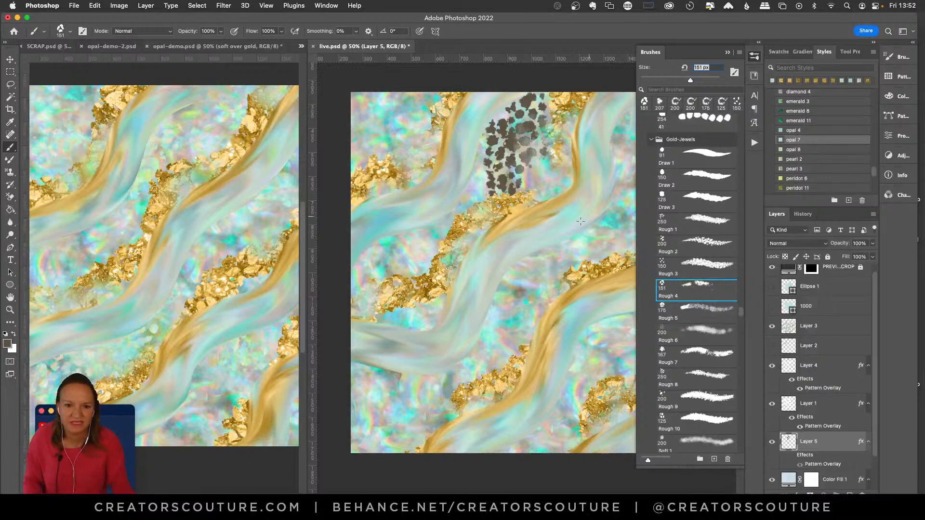
key("super+z")
left_click_drag(525, 101, 465, 198)
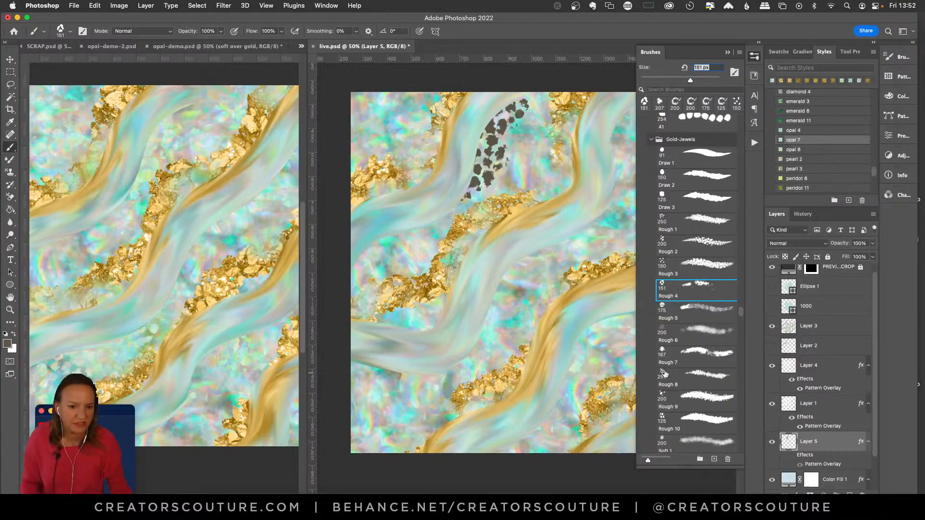
left_click(792, 455)
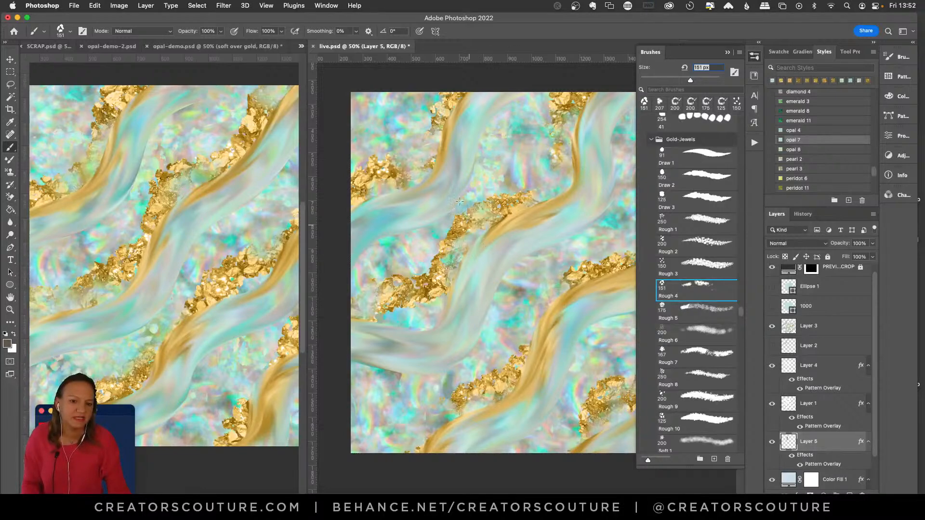
Brush more rough opal texture on Layer 5 around the gold near the pattern's upper-left corner, and save live.psd
left_click_drag(389, 131, 364, 161)
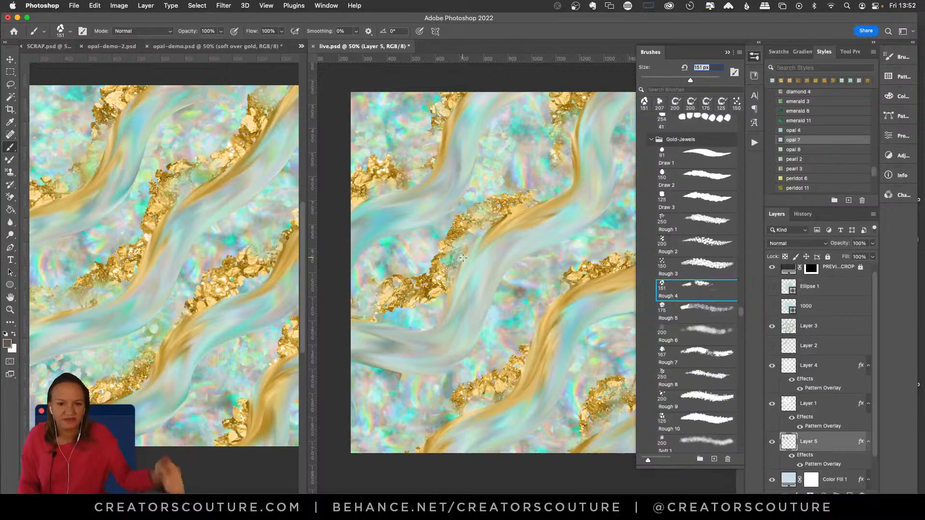
left_click(754, 57)
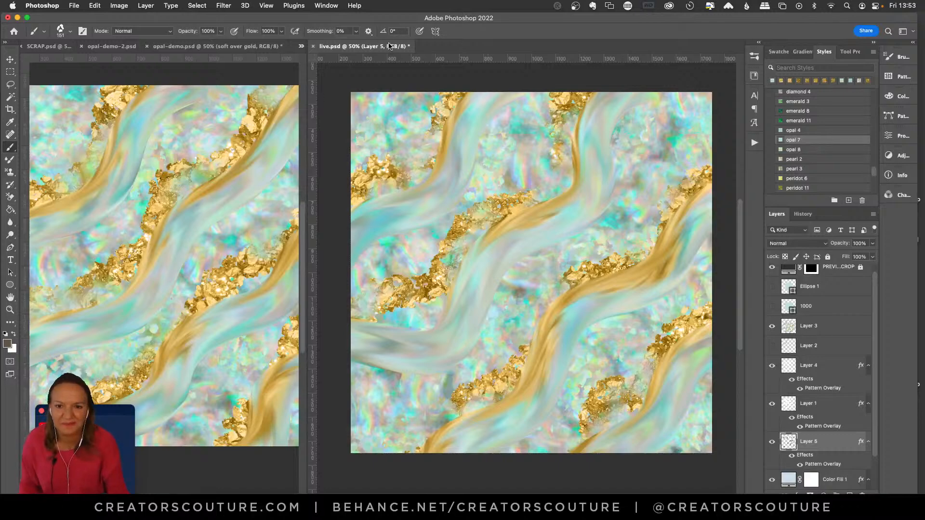
key("cmd+s")
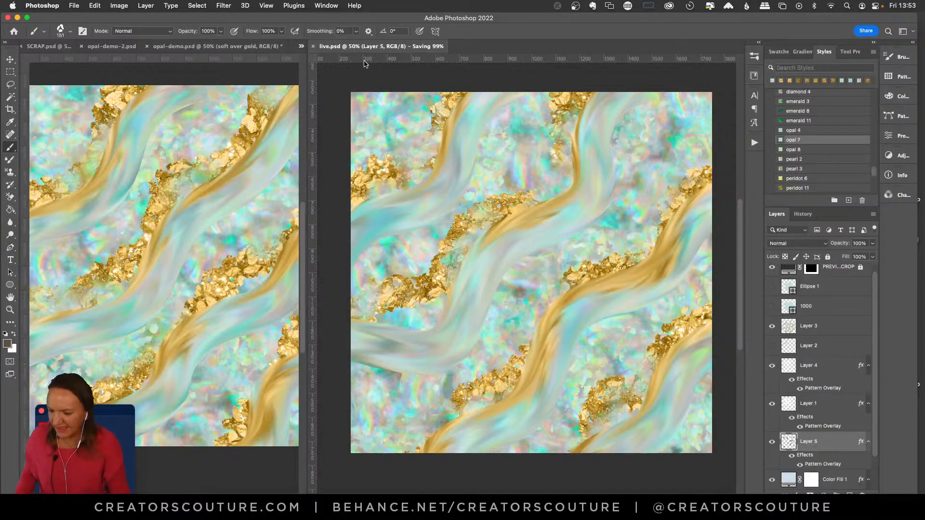
Look over opal-demo-2.psd at 50% in live.psd's document group, with opal-demo.psd displayed beside it
left_click(186, 46)
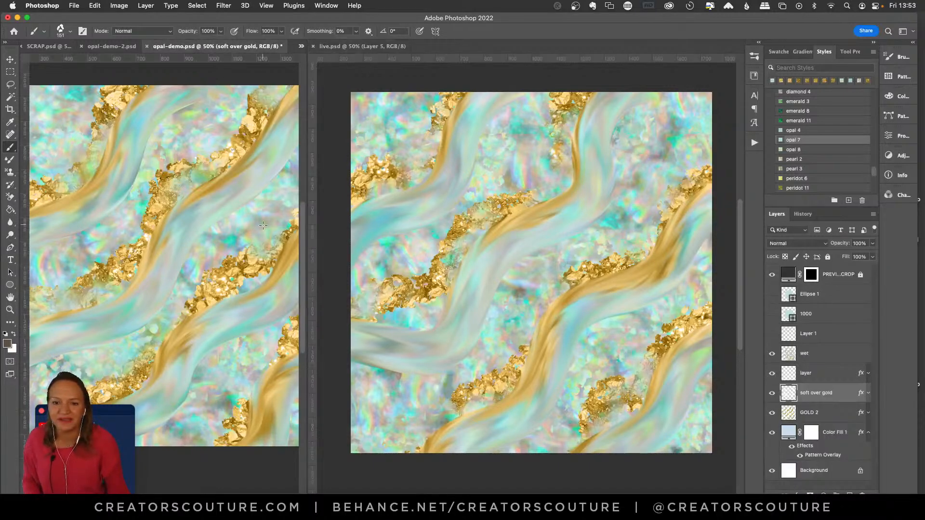
left_click(50, 48)
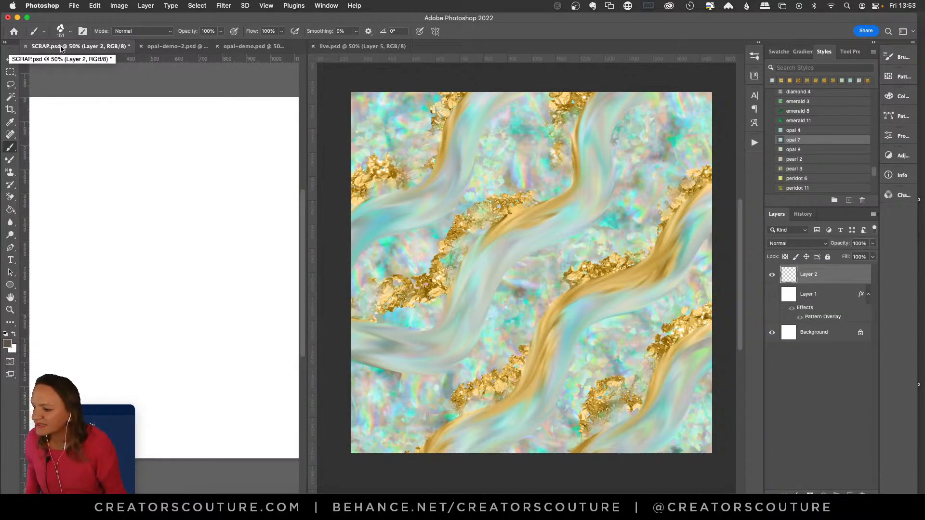
left_click(173, 46)
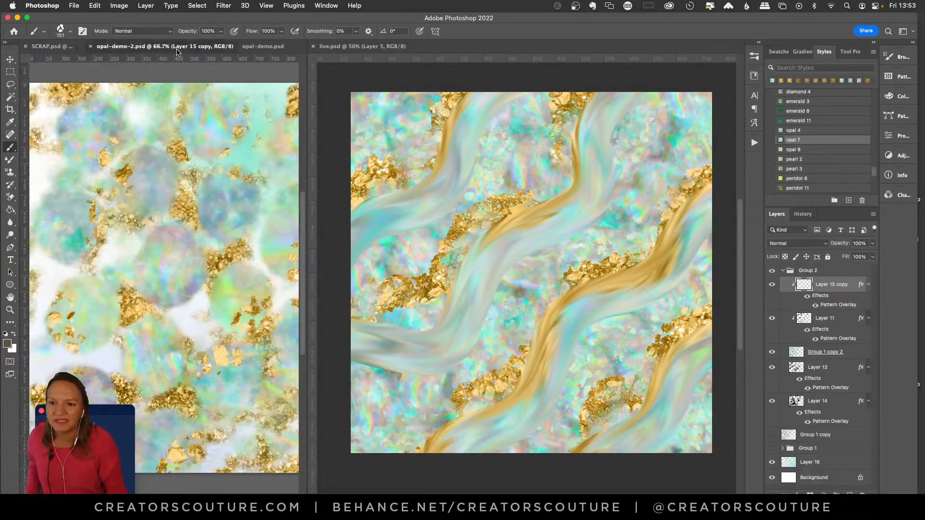
left_click_drag(168, 46, 387, 48)
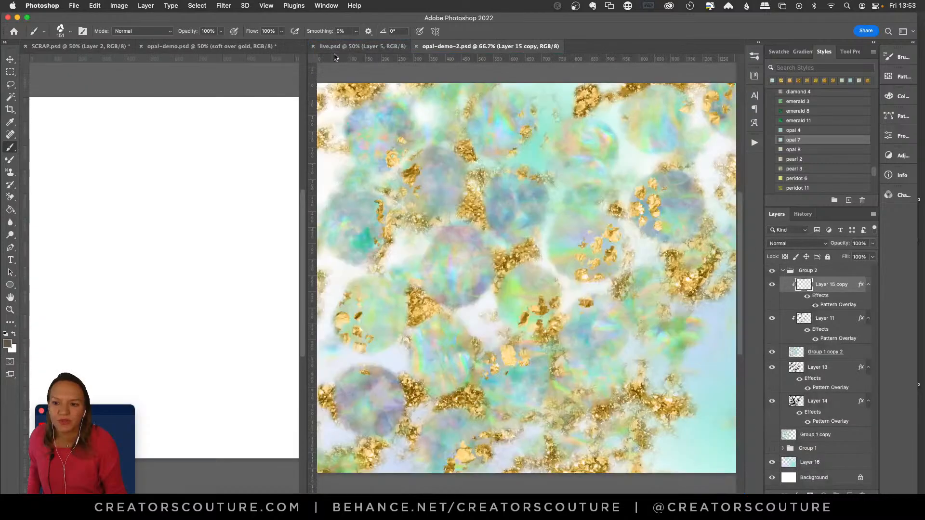
left_click(460, 54)
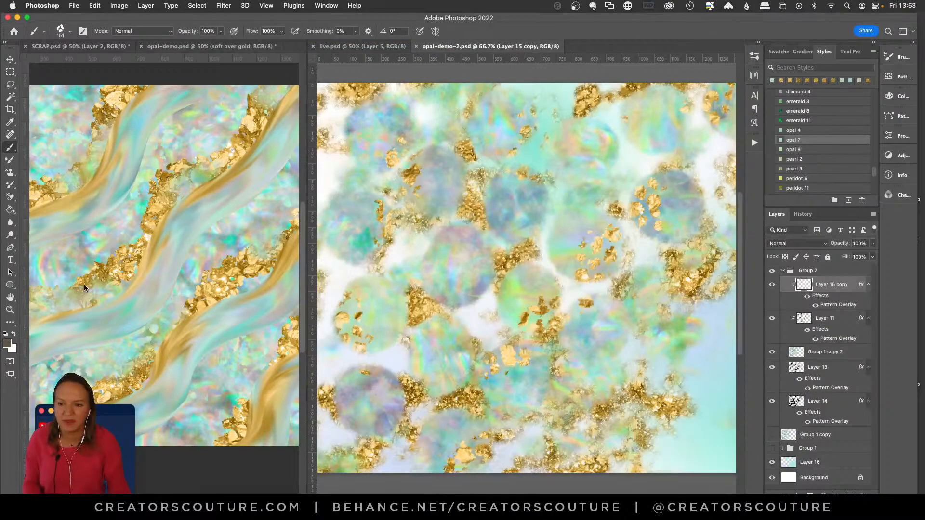
left_click(10, 309)
left_click(525, 275, "alt")
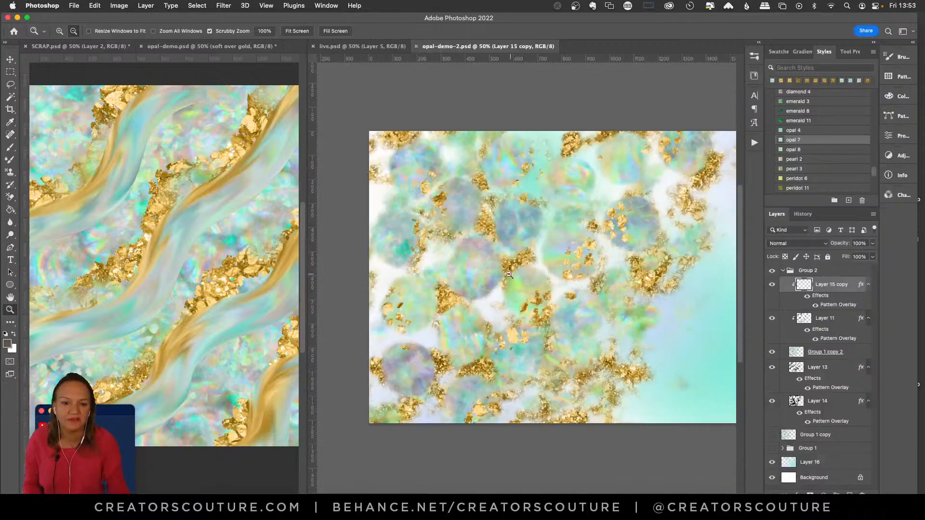
scroll(530, 277, "right", 3)
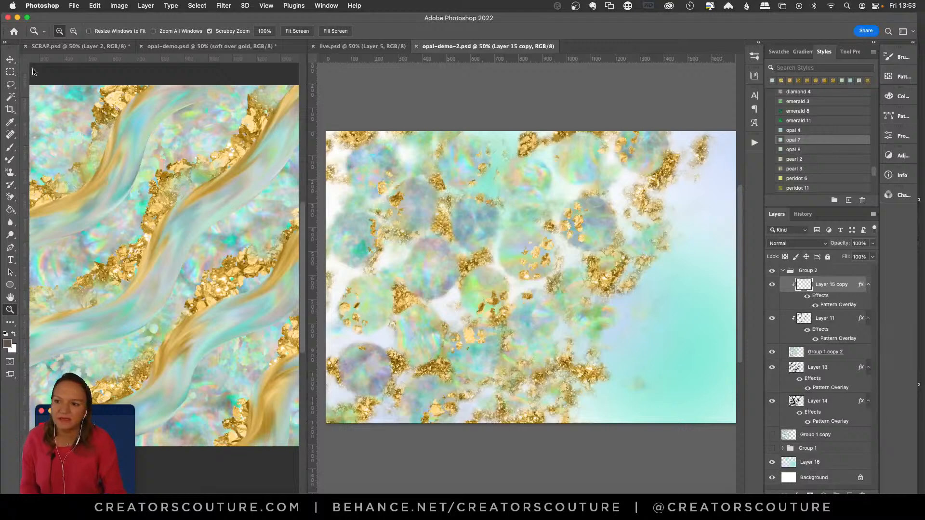
Duplicate Layer 16 and Background from opal-demo-2.psd into a new document
left_click(9, 60)
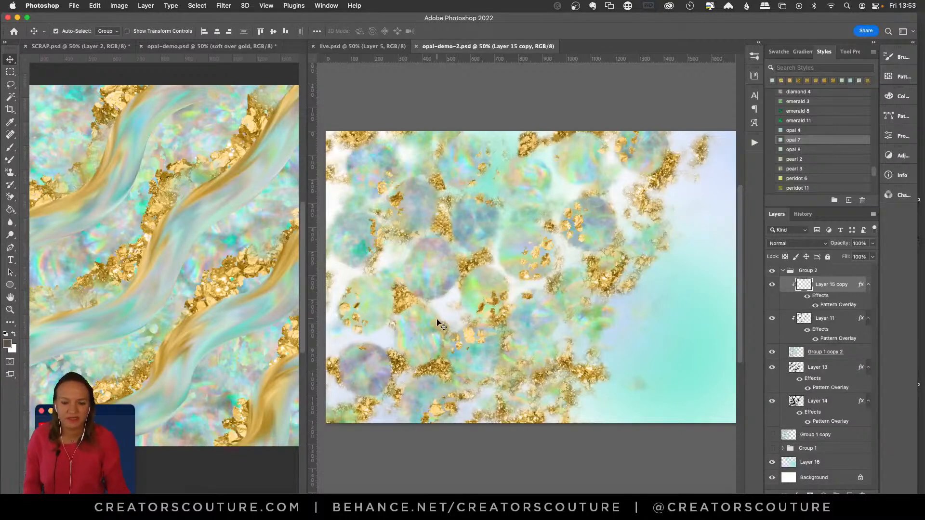
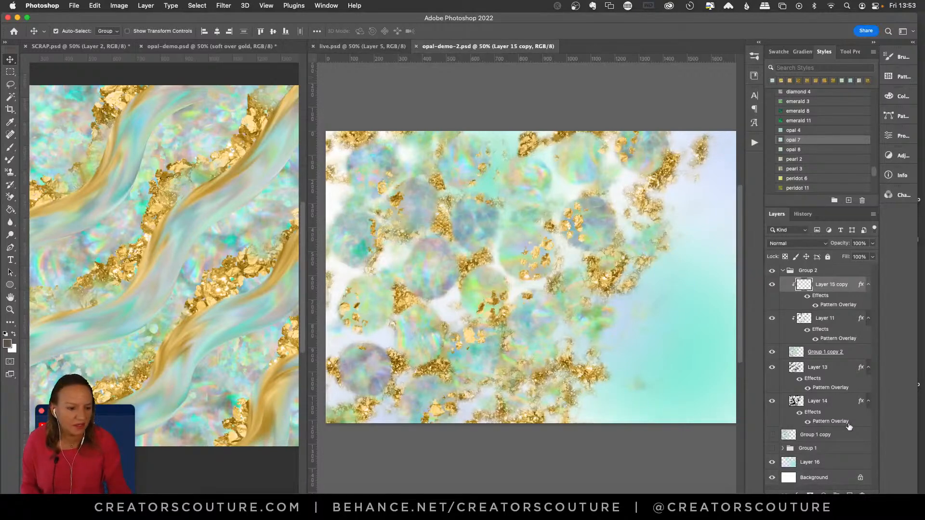
left_click(823, 467)
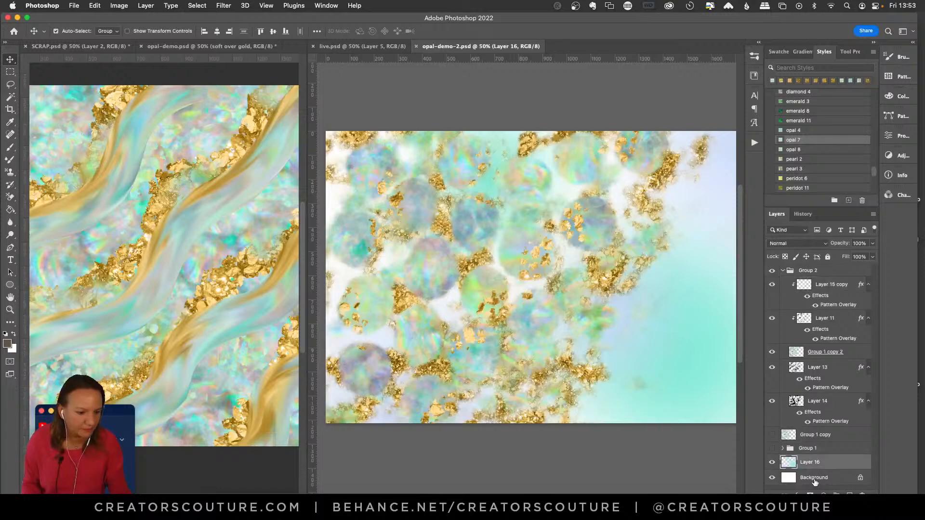
left_click(814, 478, "shift")
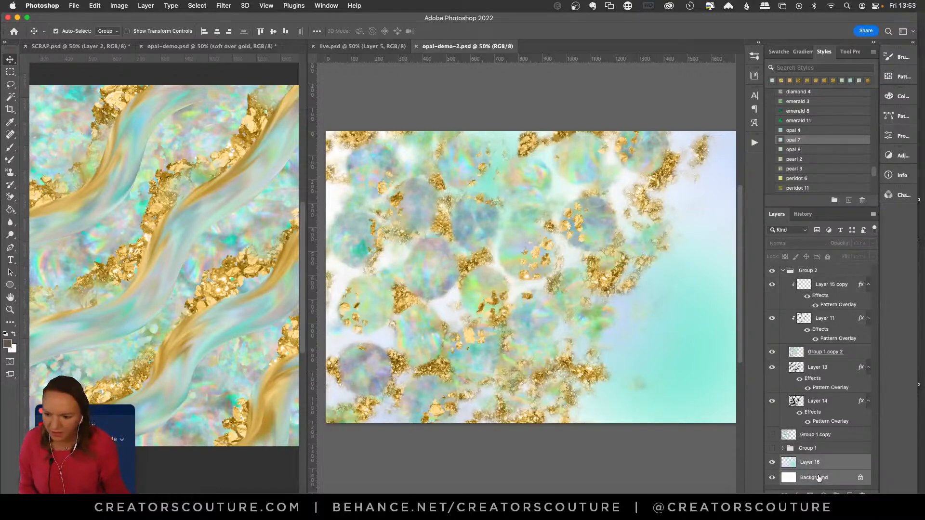
right_click(825, 463)
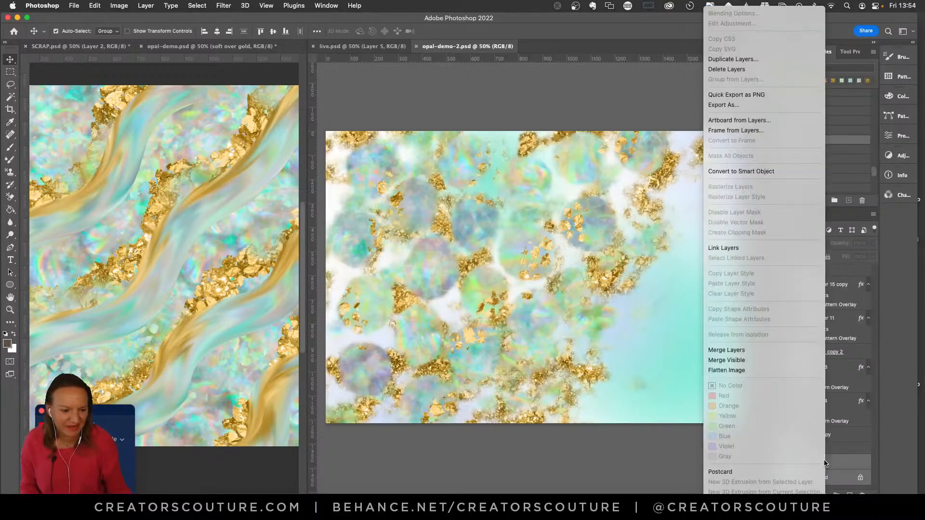
left_click(727, 59)
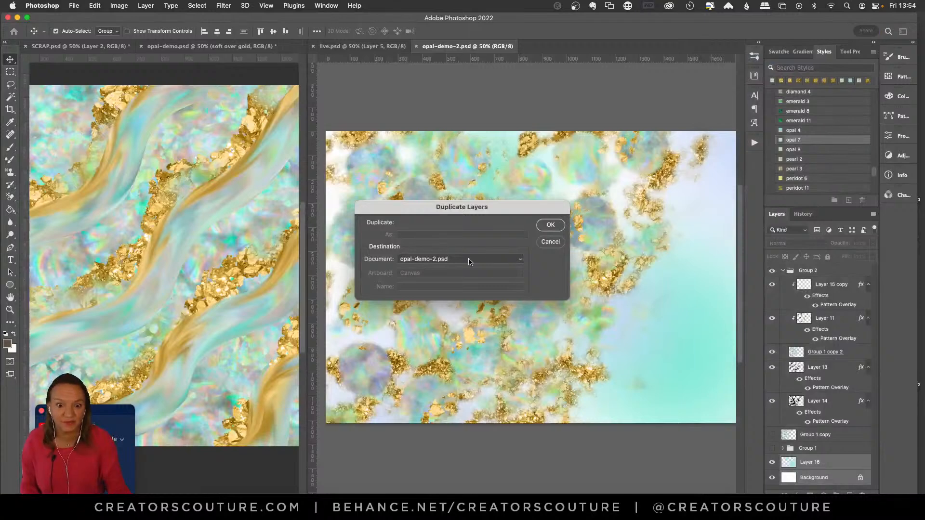
left_click(468, 259)
left_click(463, 289)
left_click(558, 225)
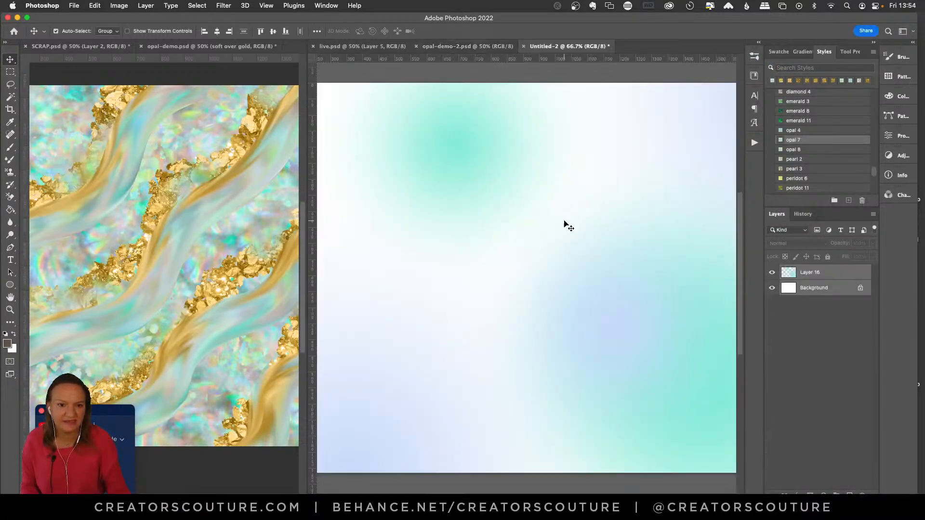
Move opal-demo-2.psd into the document group of opal-demo.psd so it sits beside the new gradient document, and activate the new document
left_click(477, 47)
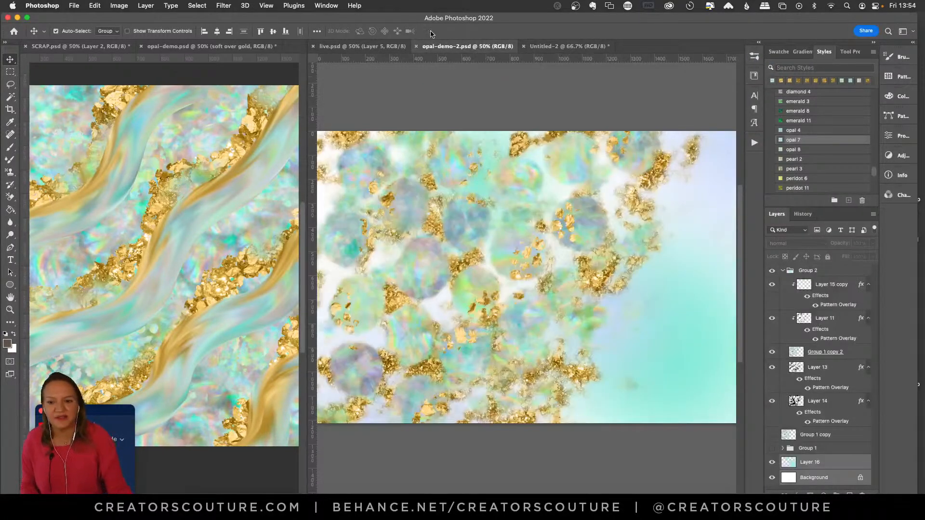
left_click_drag(436, 46, 236, 112)
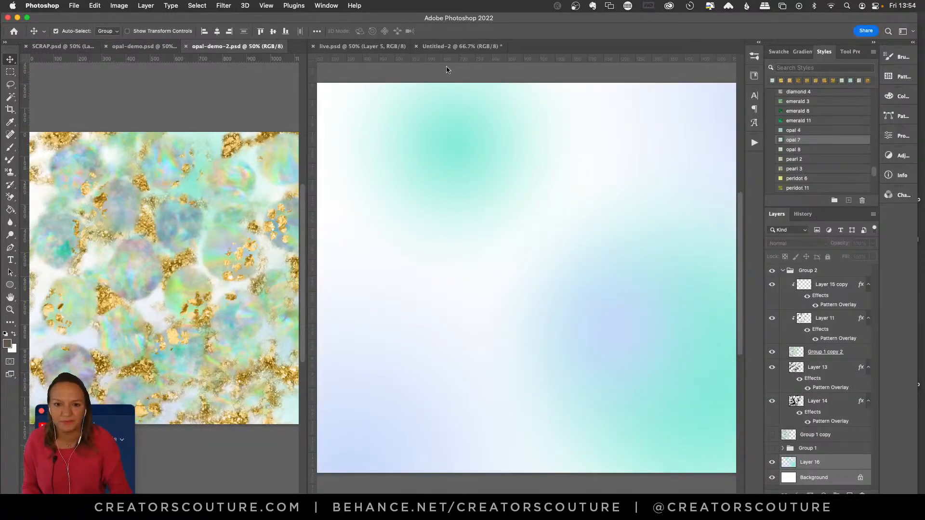
left_click(453, 46)
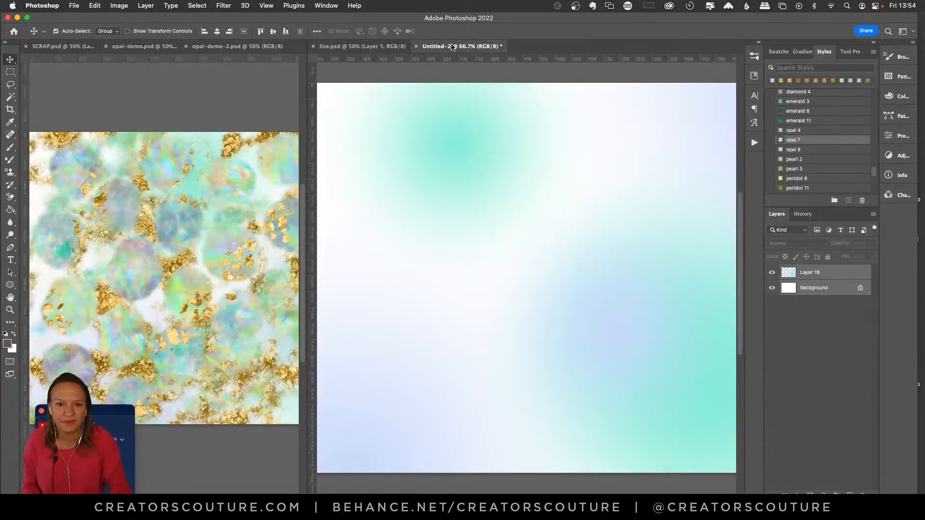
Create a new layer above Layer 16 and apply the opal 7 style to it, with the Brush tool active
left_click(814, 273)
left_click(849, 493)
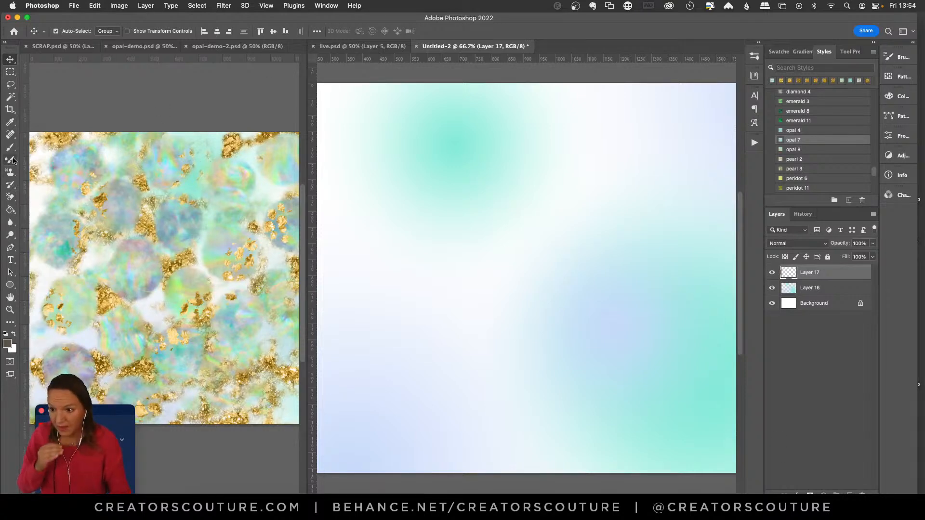
left_click(10, 146)
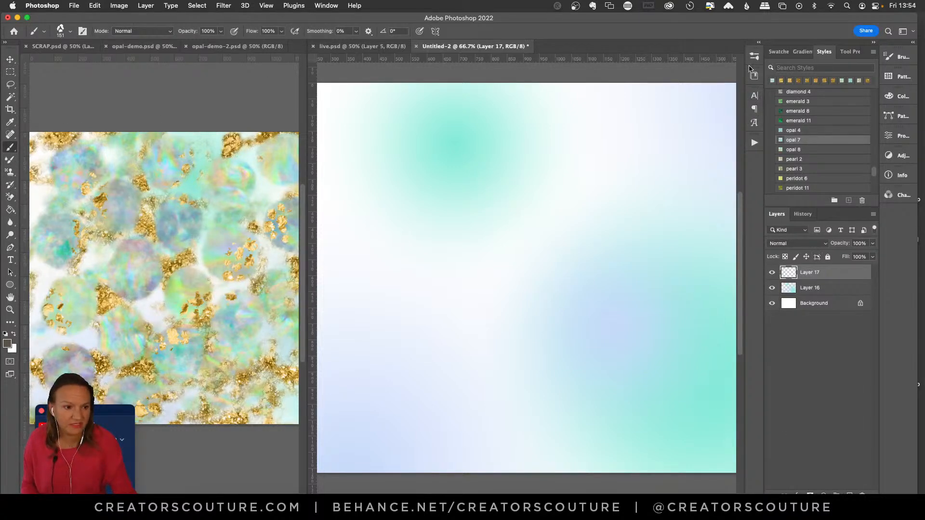
left_click(793, 140)
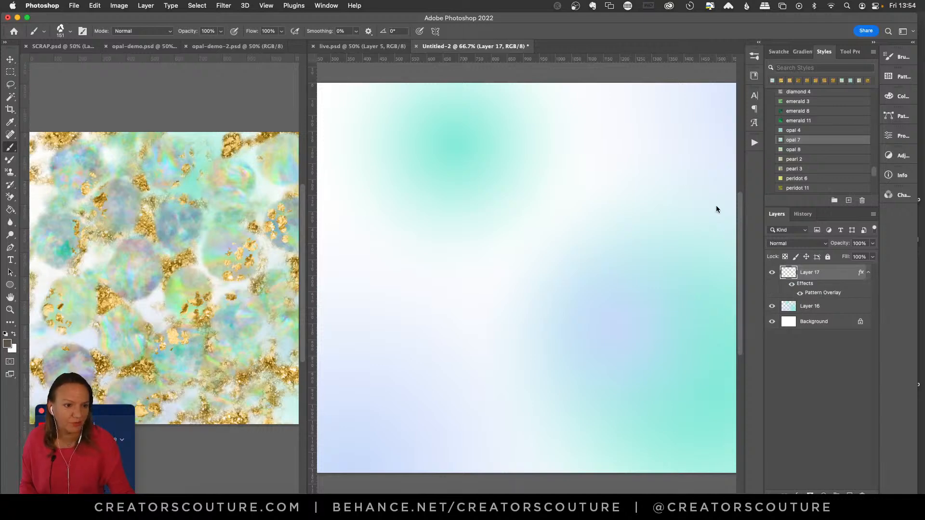
Try the Soft 1 brush from the Gold-Jewels set with a test dab on Layer 17, and undo the dab
left_click(755, 57)
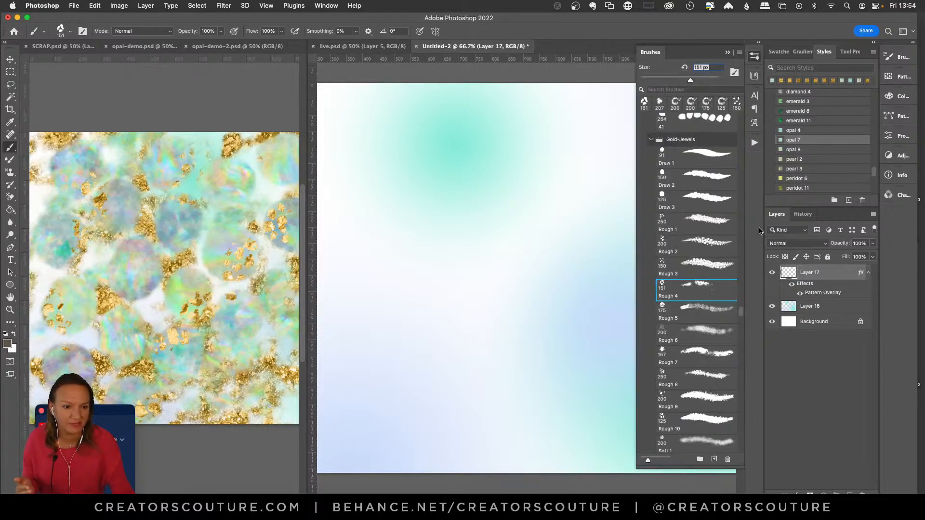
scroll(743, 318, "down", 8)
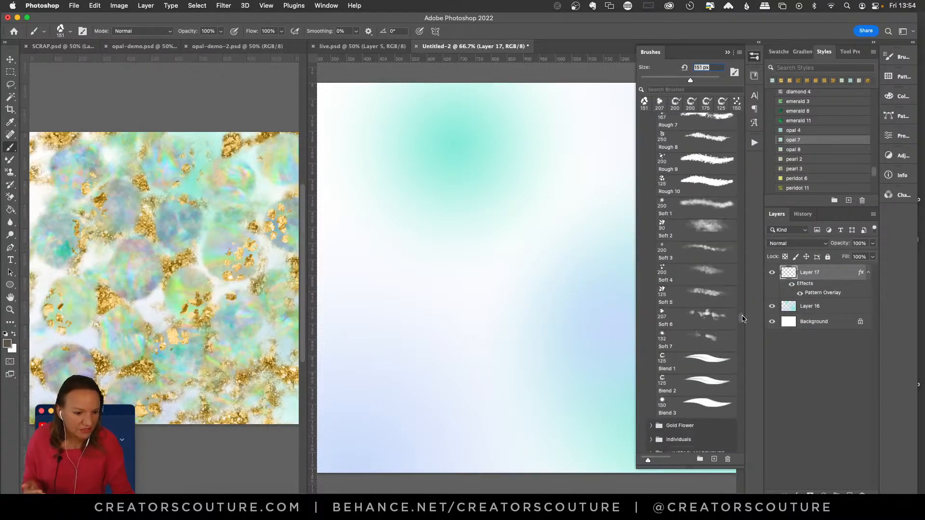
scroll(743, 318, "up", 2)
left_click(700, 221)
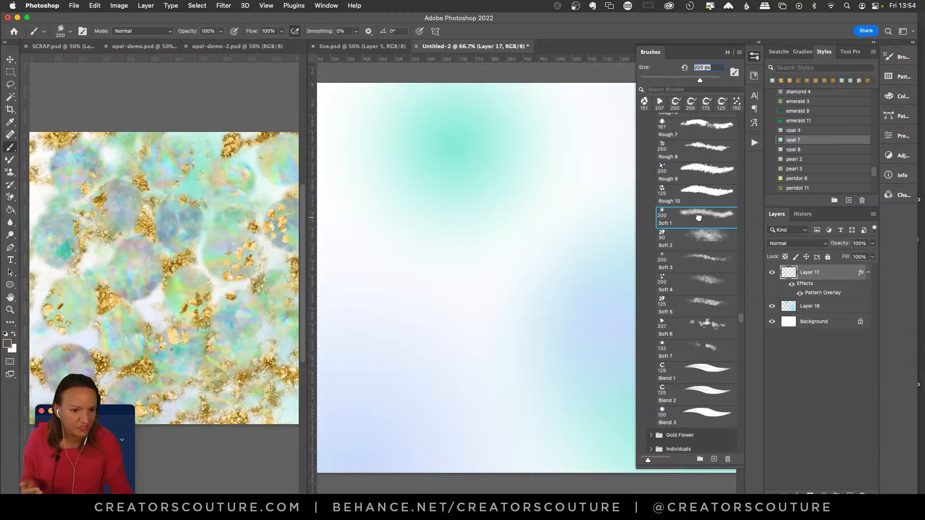
mouse_move(469, 213)
left_mouse_down()
mouse_move(455, 234)
mouse_move(469, 260)
left_mouse_up()
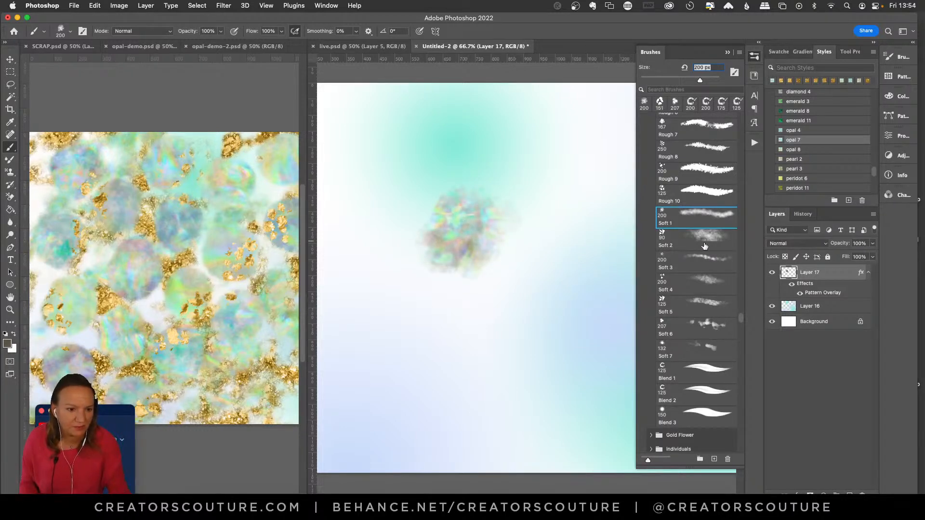
key("ctrl+z")
Paint three separate opal circles on Layer 17 with the Soft 3 brush at 200 px, repainting the lower one slightly higher
left_click(698, 270)
mouse_move(467, 204)
left_mouse_down()
mouse_move(453, 229)
mouse_move(485, 236)
mouse_move(451, 246)
mouse_move(489, 263)
left_mouse_up()
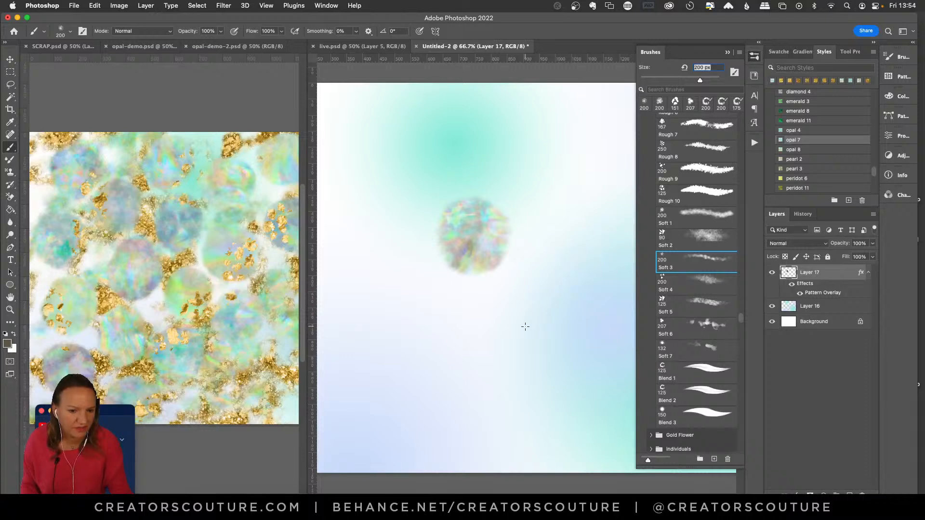
left_click(753, 57)
mouse_move(563, 194)
left_mouse_down()
mouse_move(541, 204)
mouse_move(538, 230)
mouse_move(560, 218)
mouse_move(552, 209)
mouse_move(619, 223)
mouse_move(602, 232)
left_mouse_up()
key("super+z")
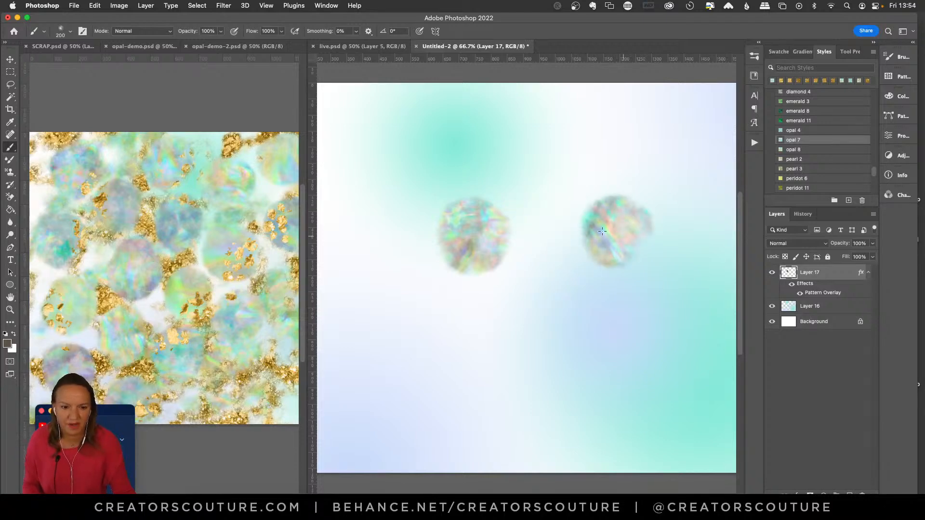
mouse_move(526, 364)
left_mouse_down()
mouse_move(534, 335)
mouse_move(542, 347)
mouse_move(553, 334)
mouse_move(541, 351)
left_mouse_up()
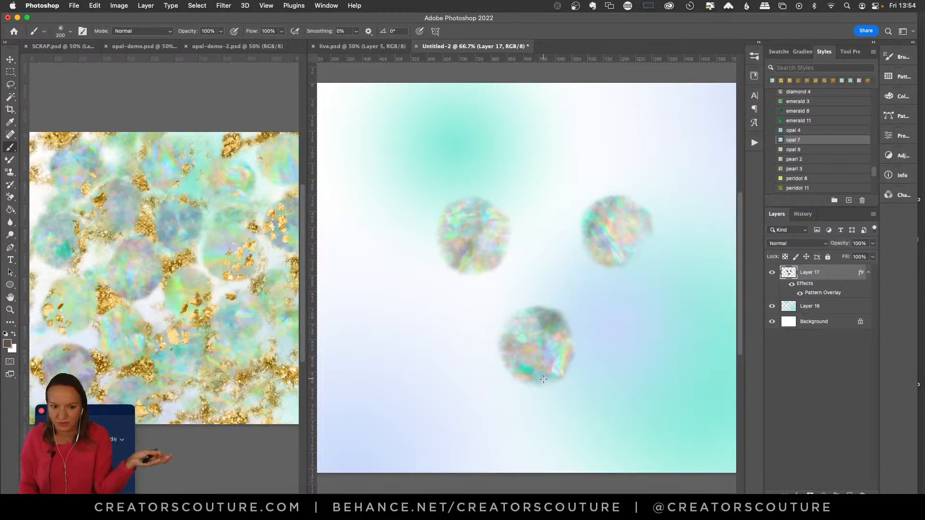
key("super+z")
mouse_move(553, 345)
left_mouse_down()
mouse_move(560, 326)
mouse_move(539, 317)
mouse_move(562, 364)
left_mouse_up()
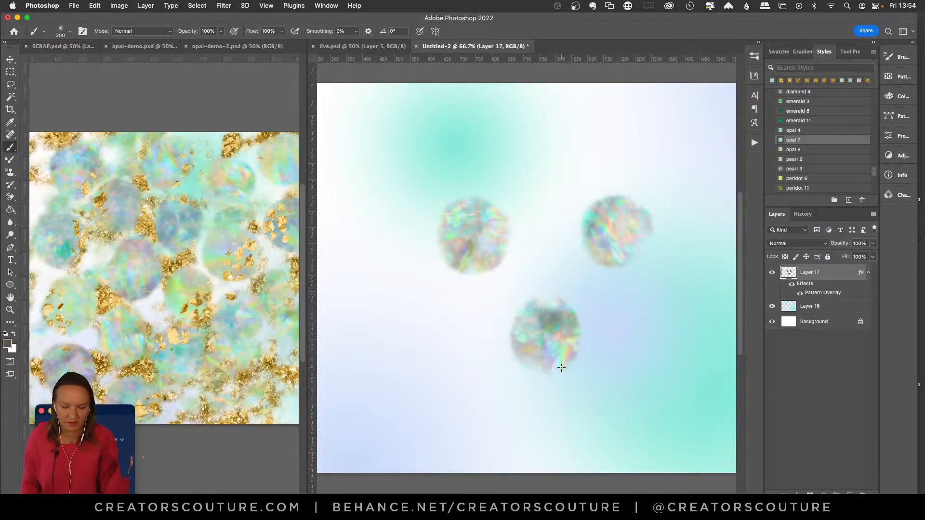
Create a new layer with the opal 1 style and paint one circle on it, between and slightly above the two upper circles
left_click(849, 494)
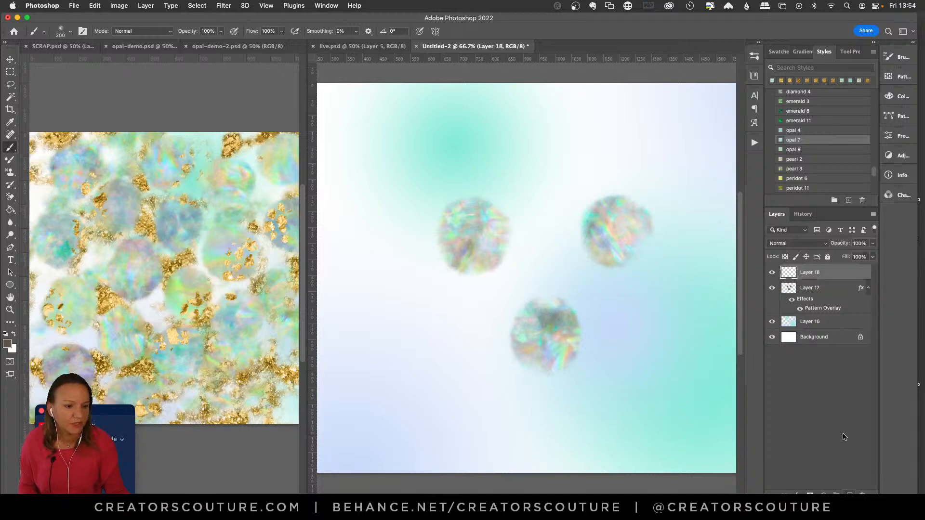
left_click(754, 76)
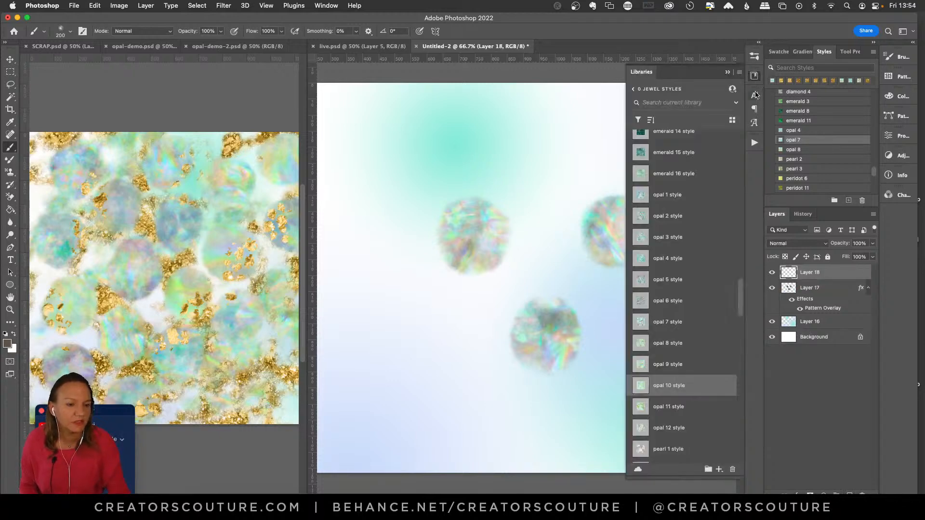
left_click(673, 197)
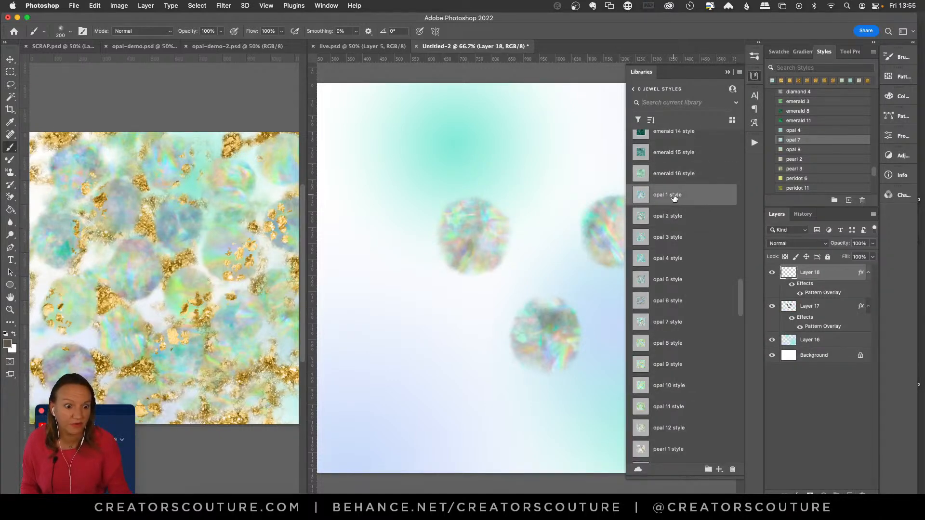
left_click(753, 75)
mouse_move(553, 221)
left_mouse_down()
mouse_move(554, 241)
mouse_move(516, 231)
mouse_move(544, 260)
mouse_move(575, 231)
left_mouse_up()
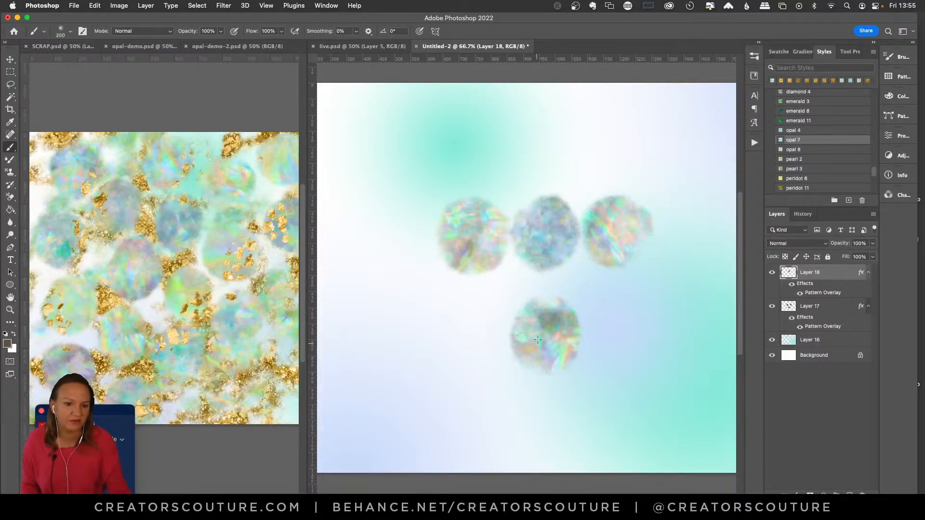
key("super+z")
mouse_move(554, 186)
left_mouse_down()
mouse_move(562, 216)
mouse_move(556, 187)
mouse_move(541, 217)
left_mouse_up()
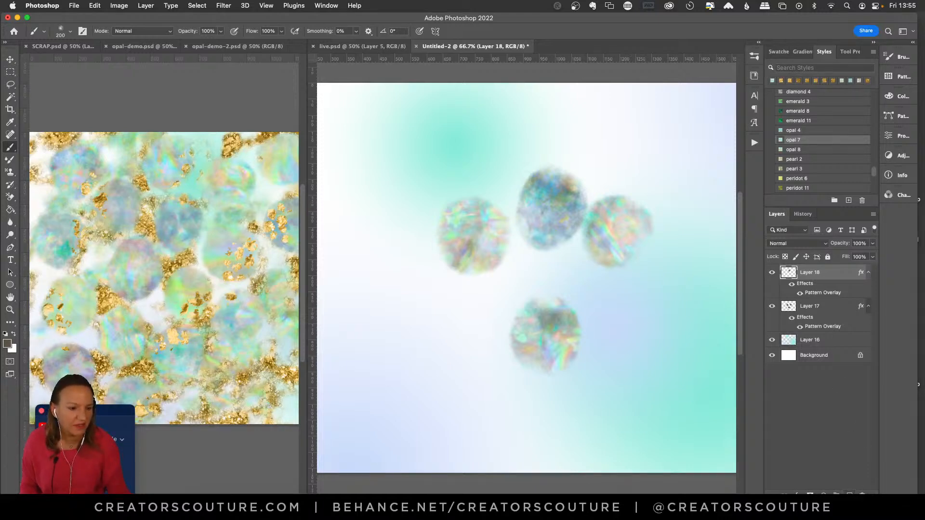
Create another new layer with the opal 4 style and paint one circle on it, to the right of the lowest circle
key("super+shift+alt+n")
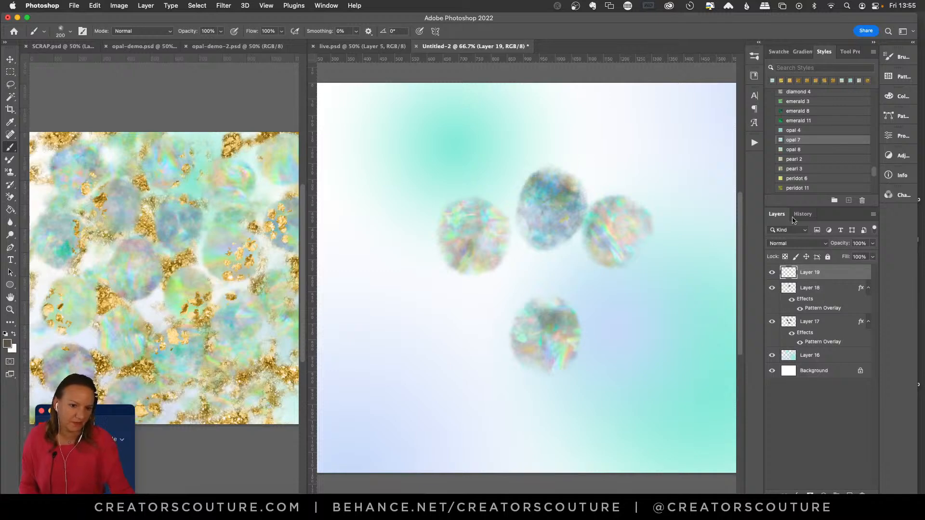
left_click(754, 75)
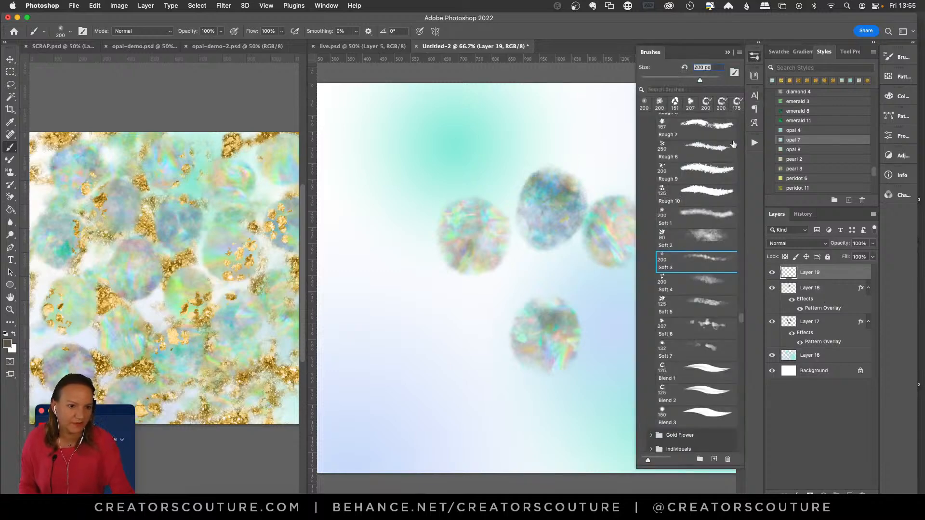
left_click(757, 78)
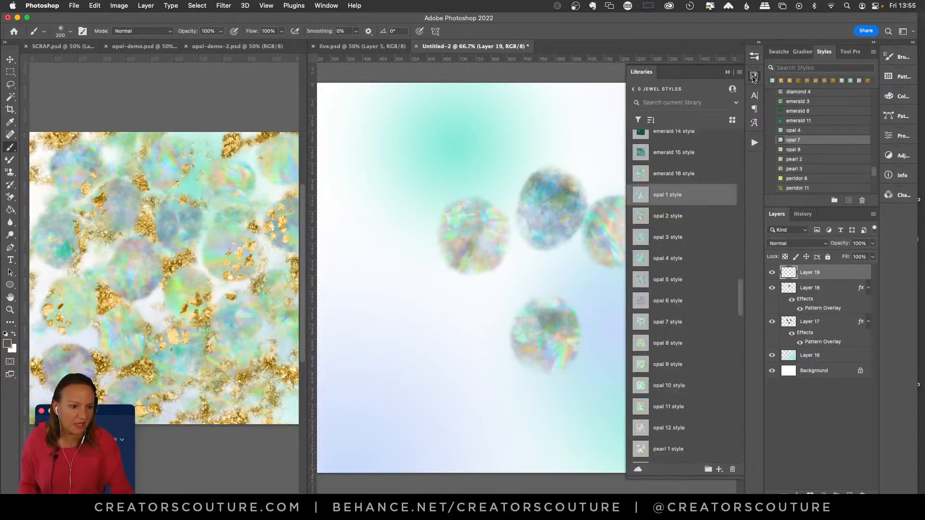
left_click(667, 258)
left_click(754, 76)
mouse_move(612, 321)
left_mouse_down()
mouse_move(632, 316)
mouse_move(599, 319)
left_mouse_up()
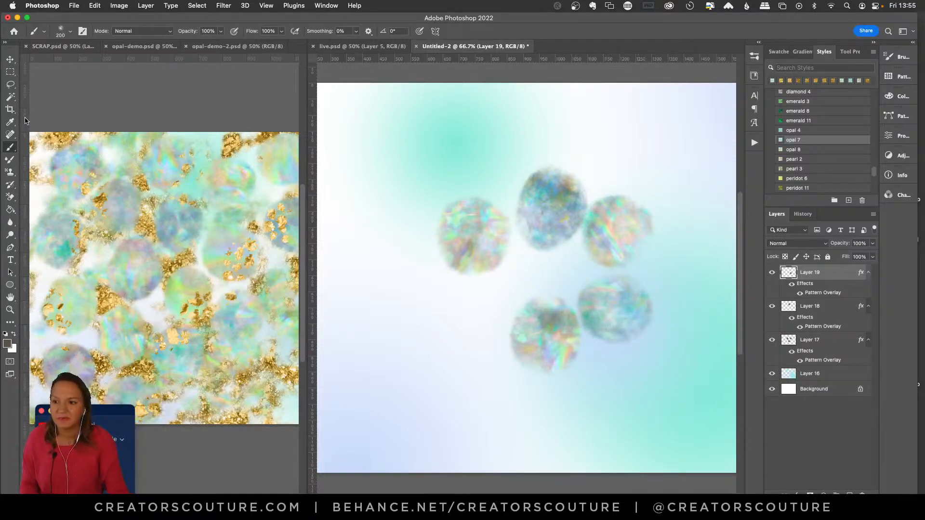
Lasso the lowest circle on Layer 17, move it up closer to the other circles, and deselect it
left_click(10, 85)
left_click(819, 343)
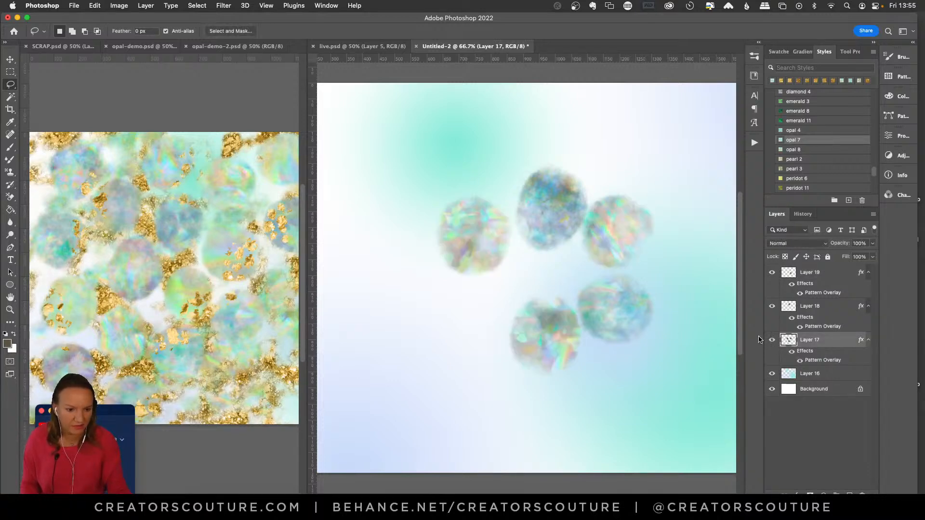
mouse_move(540, 278)
left_mouse_down()
mouse_move(493, 333)
mouse_move(510, 382)
mouse_move(567, 403)
mouse_move(591, 350)
left_mouse_up()
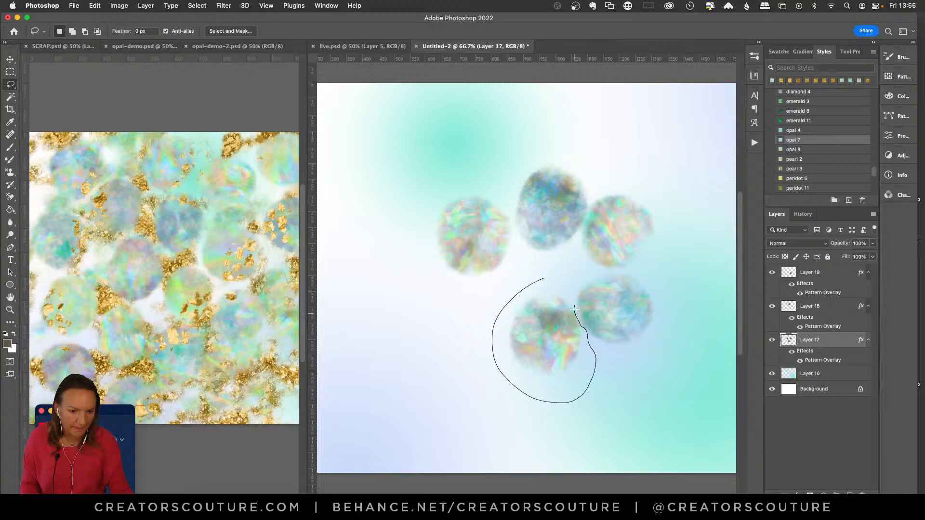
left_click_drag(555, 285, 542, 279)
key("v")
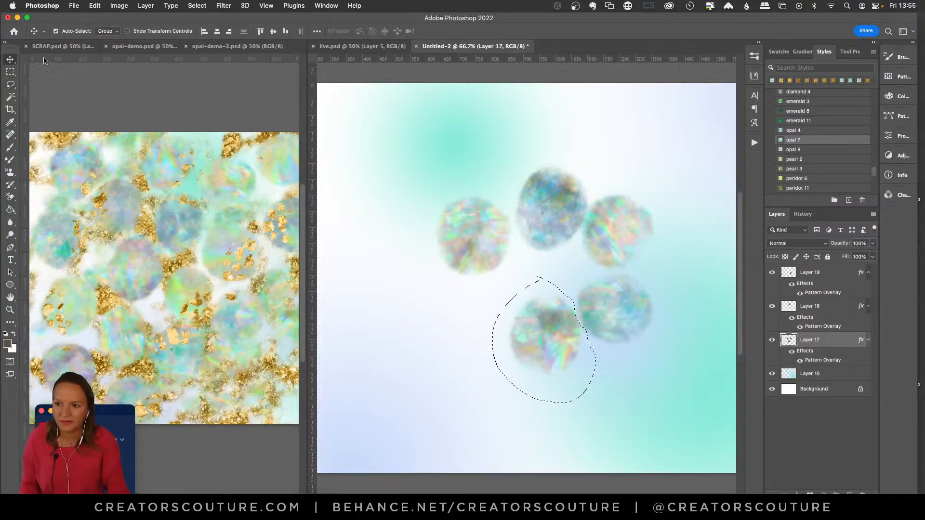
mouse_move(542, 344)
left_mouse_down()
mouse_move(529, 305)
mouse_move(504, 289)
mouse_move(368, 346)
mouse_move(524, 299)
mouse_move(525, 314)
mouse_move(534, 305)
left_mouse_up()
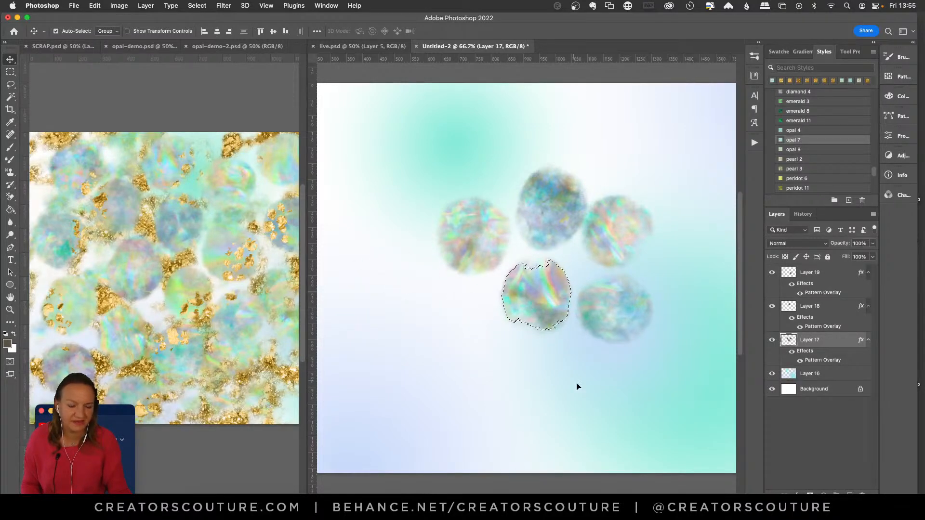
key("super+d")
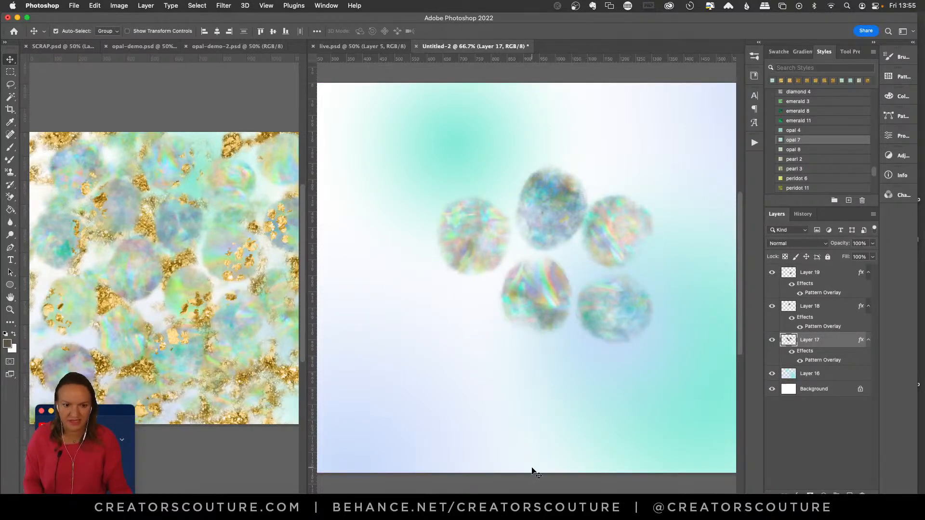
Select Layers 17 to 19 and move all the circles together up and to the left on the canvas
left_click(814, 284, "shift")
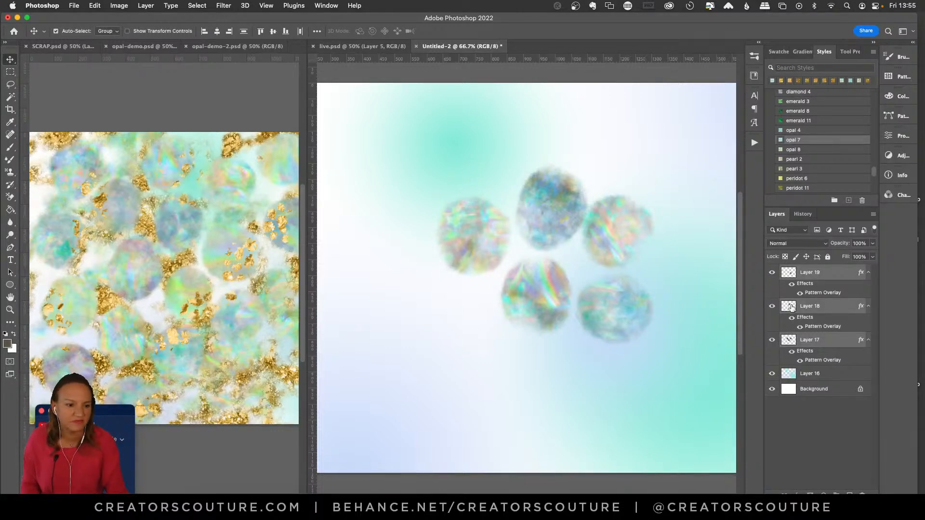
left_click_drag(564, 217, 522, 207)
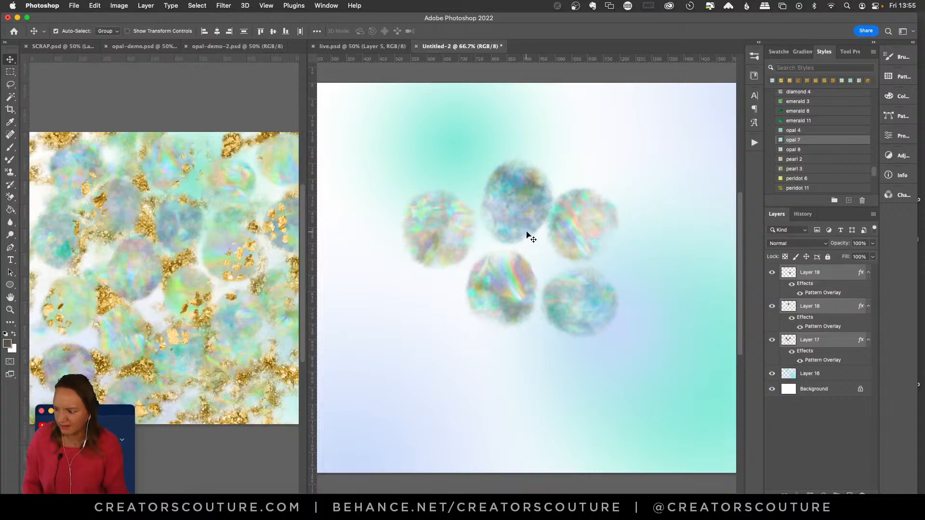
mouse_move(504, 202)
left_mouse_down()
mouse_move(501, 216)
mouse_move(488, 193)
mouse_move(498, 188)
left_mouse_up()
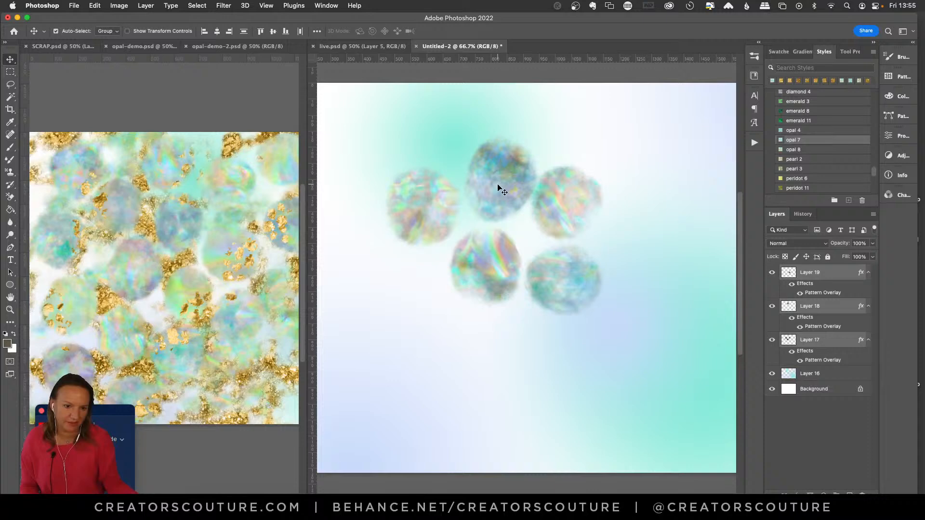
Examine the layer structure and the history of opal-demo-2.psd
left_click(156, 196)
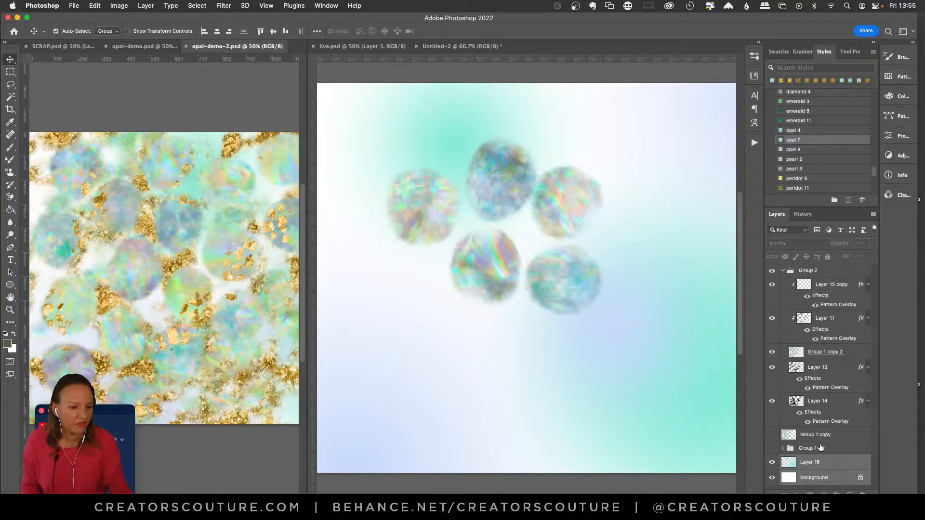
left_click(777, 406)
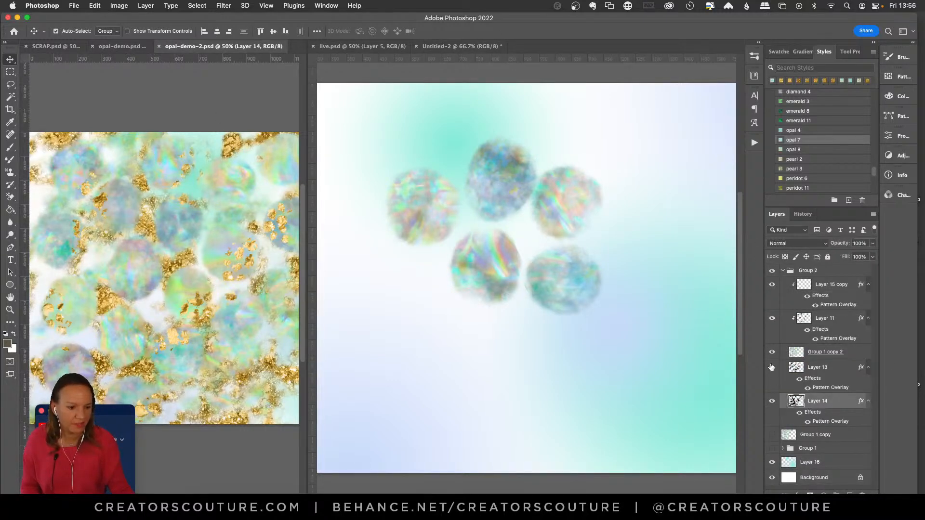
left_click(803, 214)
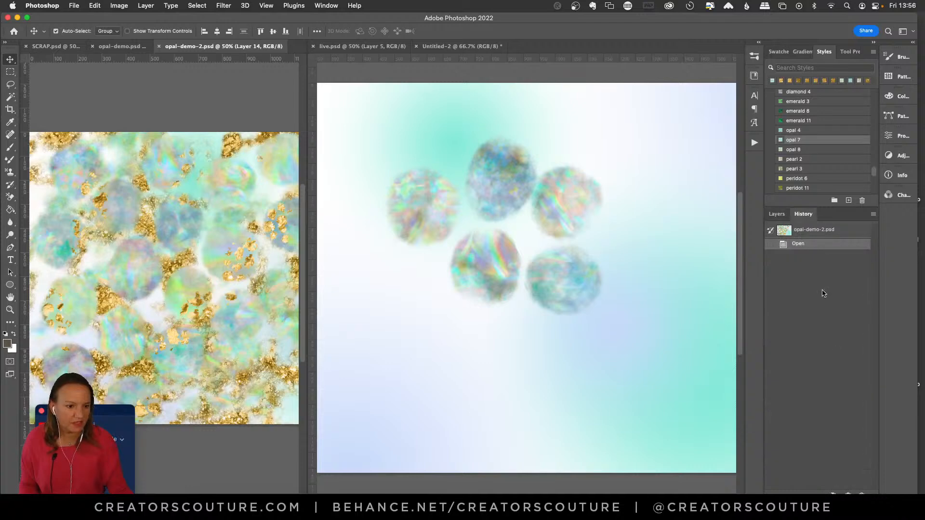
left_click(778, 214)
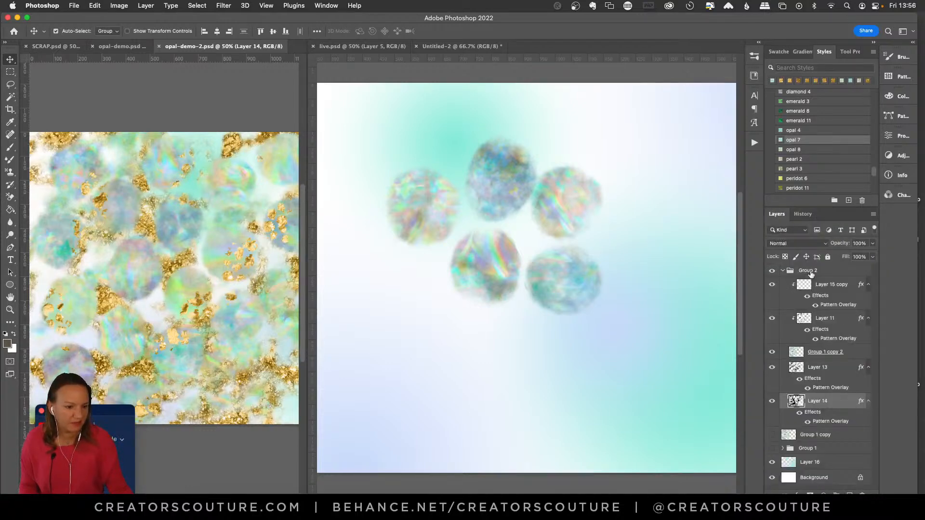
In the new document, group Layers 17 to 19, duplicate the group, and hide the original group
left_click(671, 231)
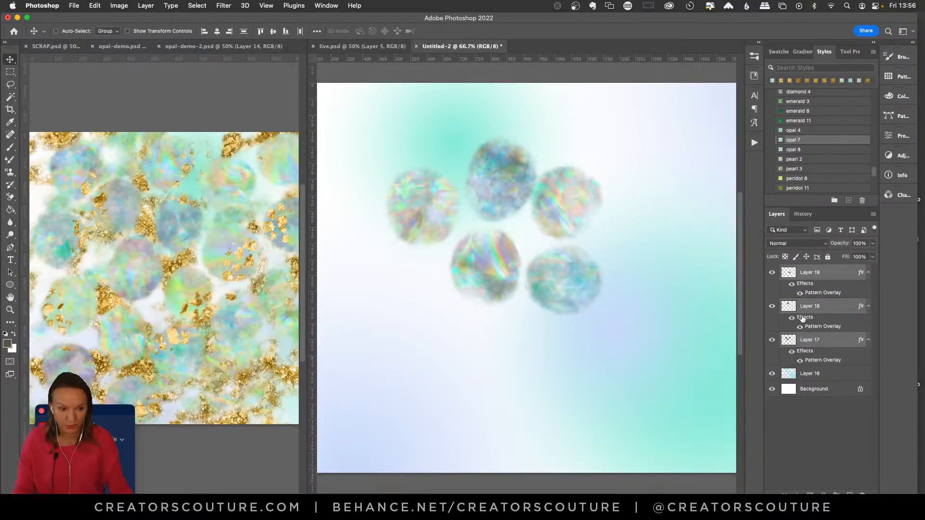
key("super+g")
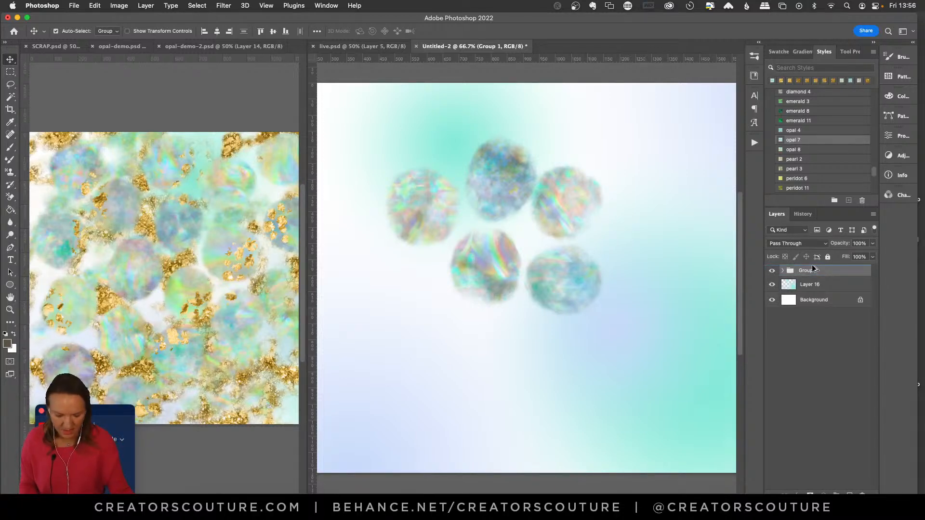
key("super+j")
left_click(772, 283)
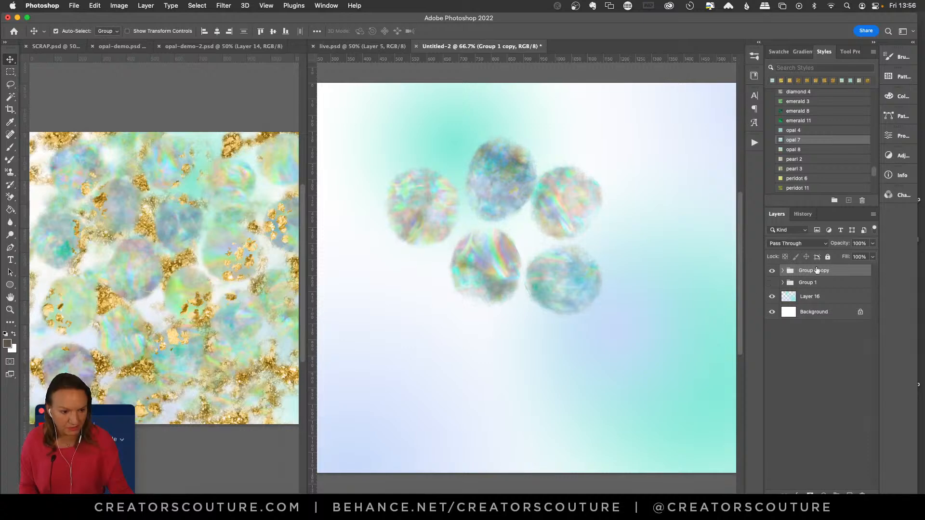
Merge the duplicated group into a single layer, and try moving the merged circles before undoing the move
right_click(819, 273)
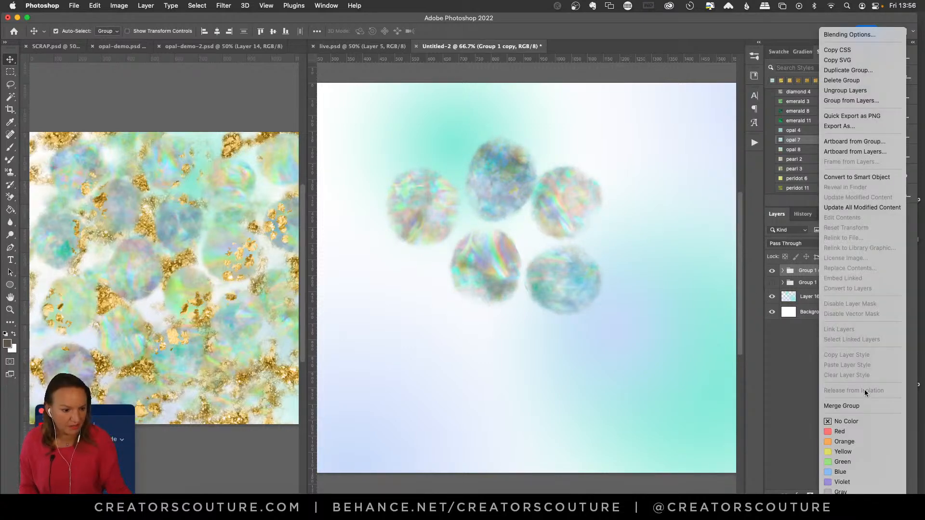
left_click(853, 406)
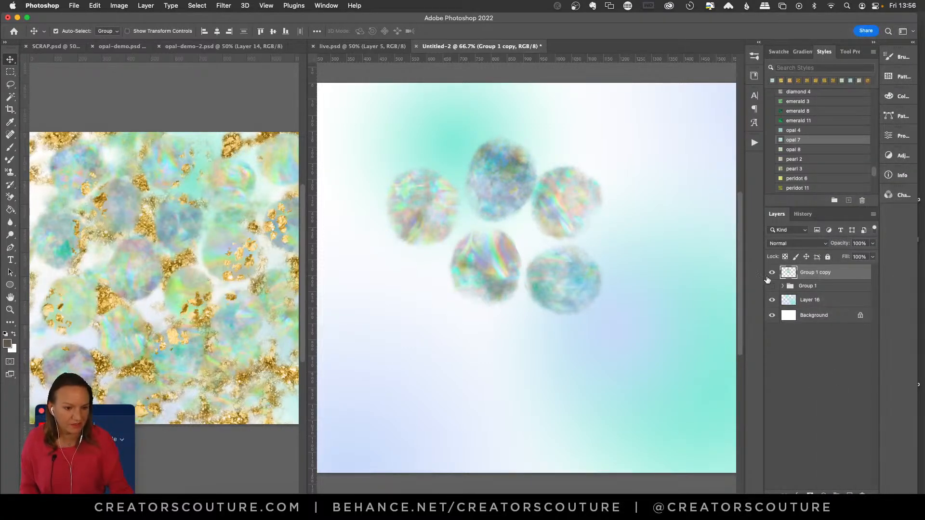
left_click_drag(497, 221, 568, 202)
key("super+z")
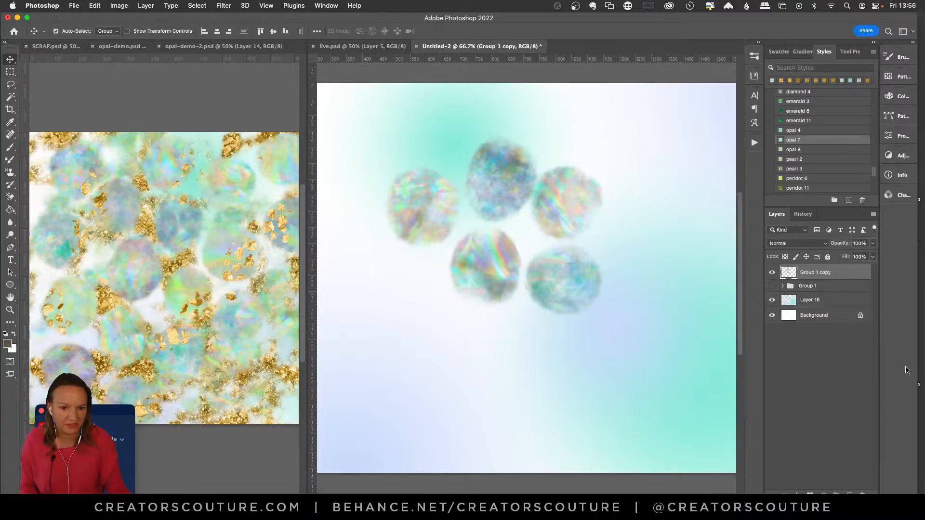
In opal-demo-2.psd, toggle the visibility of Layer 13 and Group 1 copy 2 to examine what each adds to the design
left_click(223, 106)
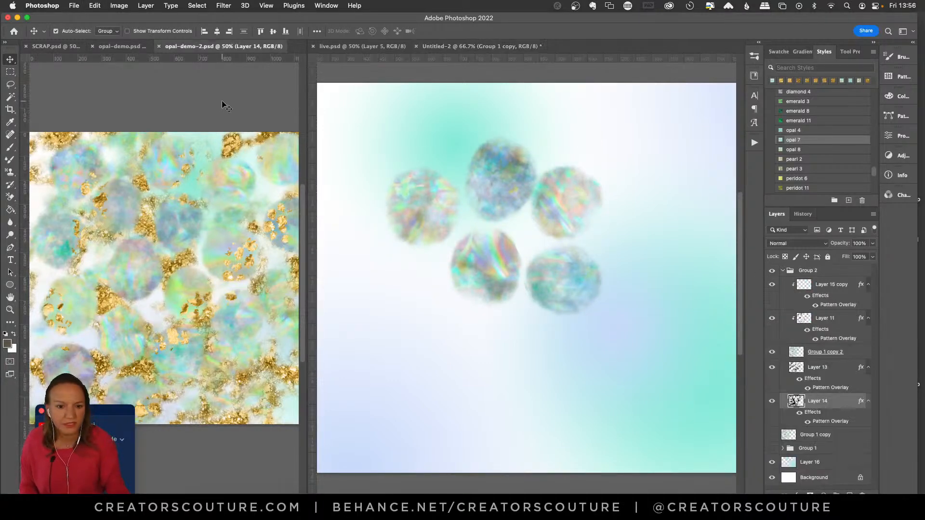
left_click(771, 373)
left_click(771, 373)
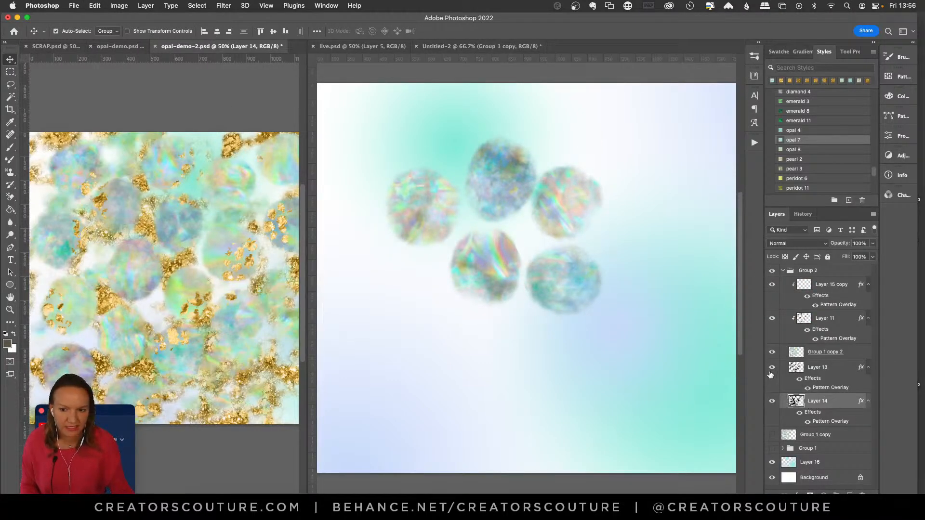
left_click(771, 374)
left_click(770, 373)
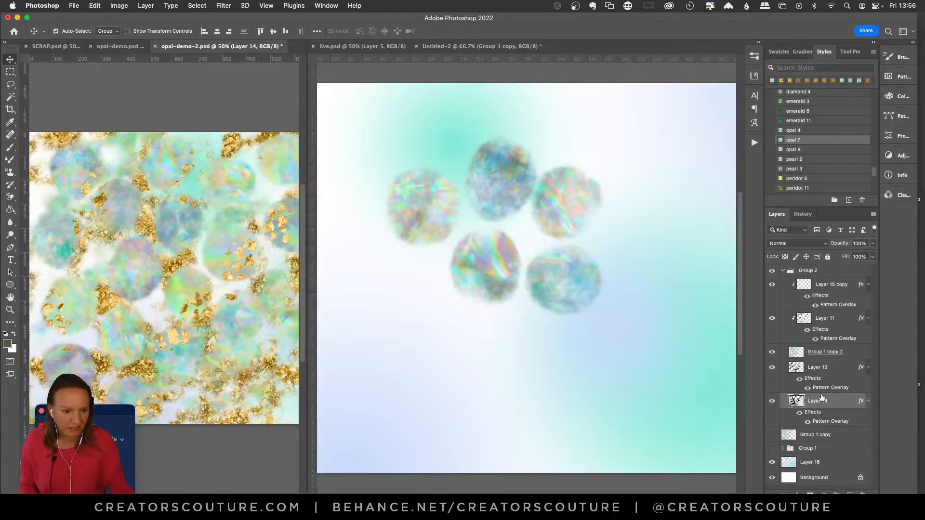
left_click(771, 352)
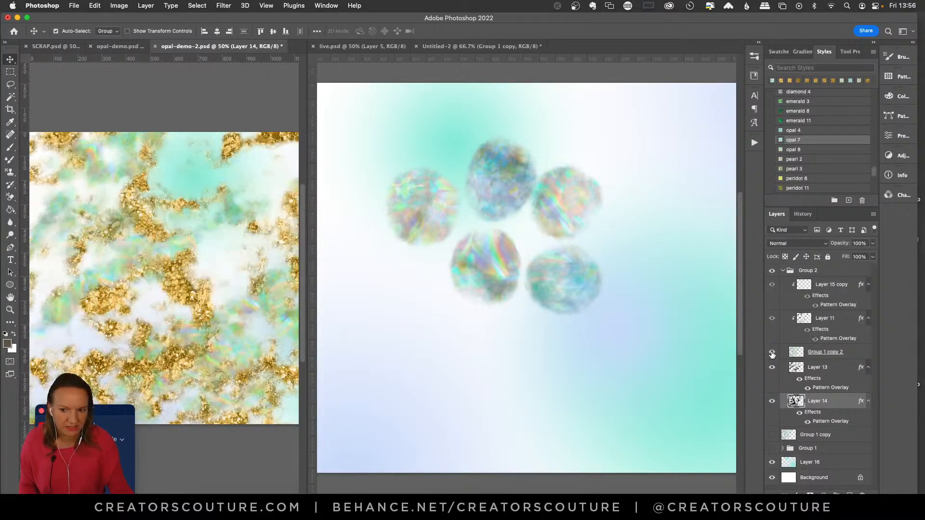
left_click(772, 352)
left_click(771, 370)
left_click(771, 370)
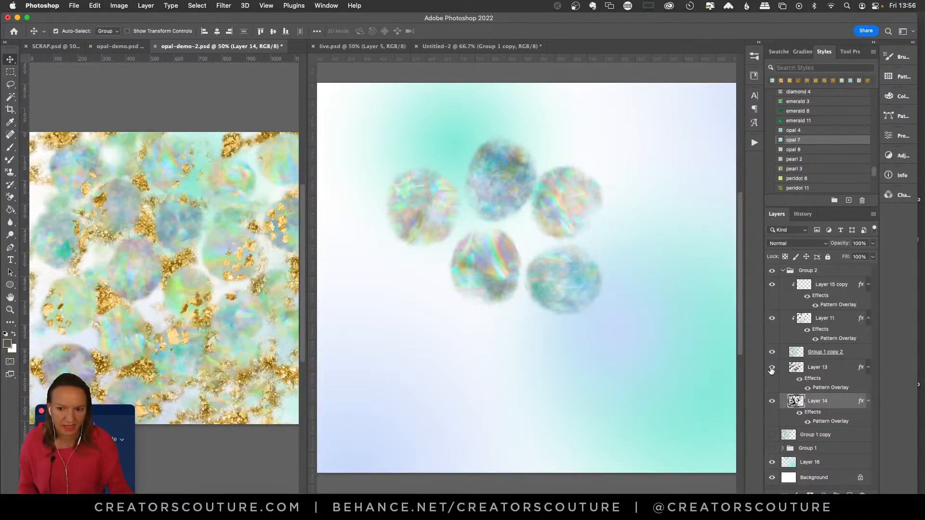
In Untitled-2, add a new layer directly below Group 1 copy and apply the opal 9 style from the jewel styles library
left_click(592, 96)
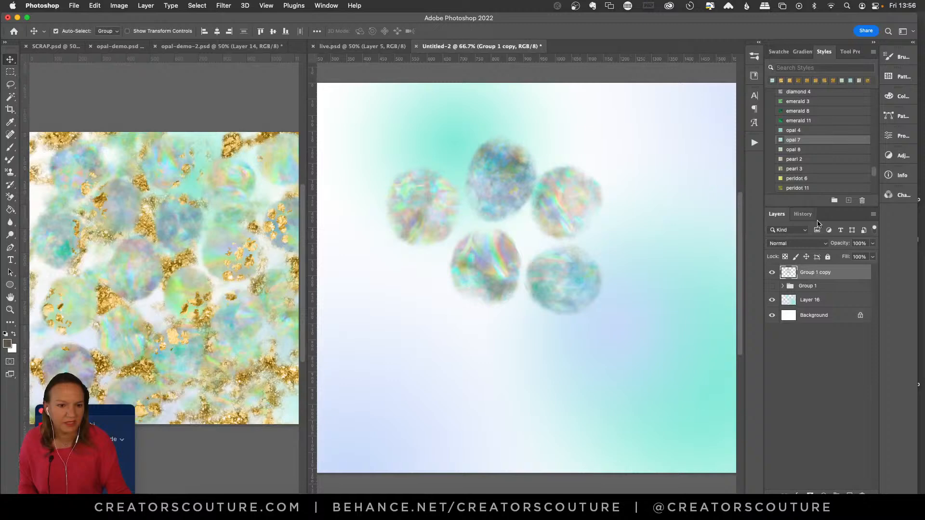
left_click(814, 286)
left_click(847, 492)
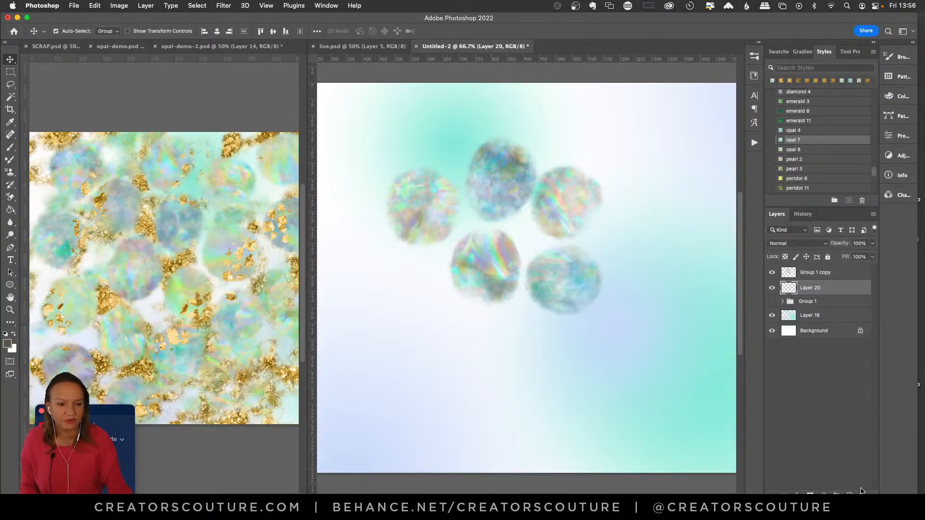
left_click(755, 57)
left_click(754, 75)
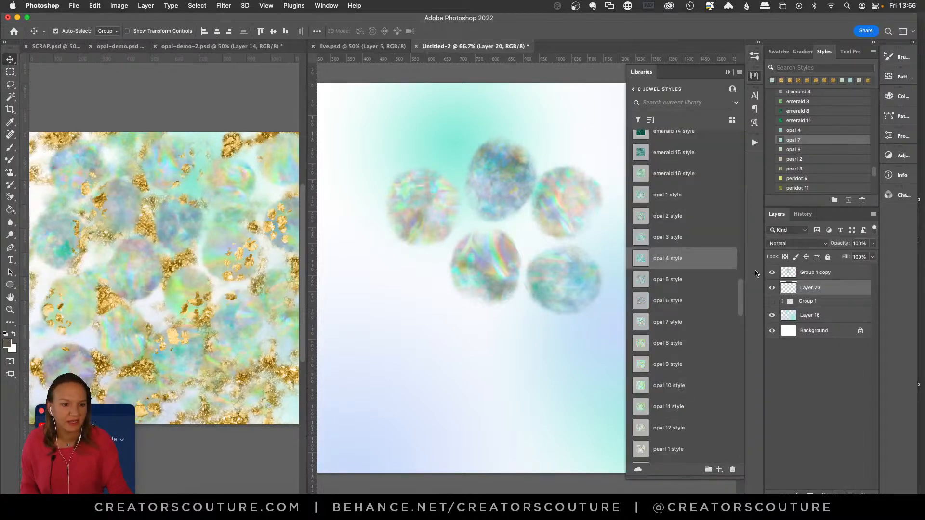
left_click(681, 369)
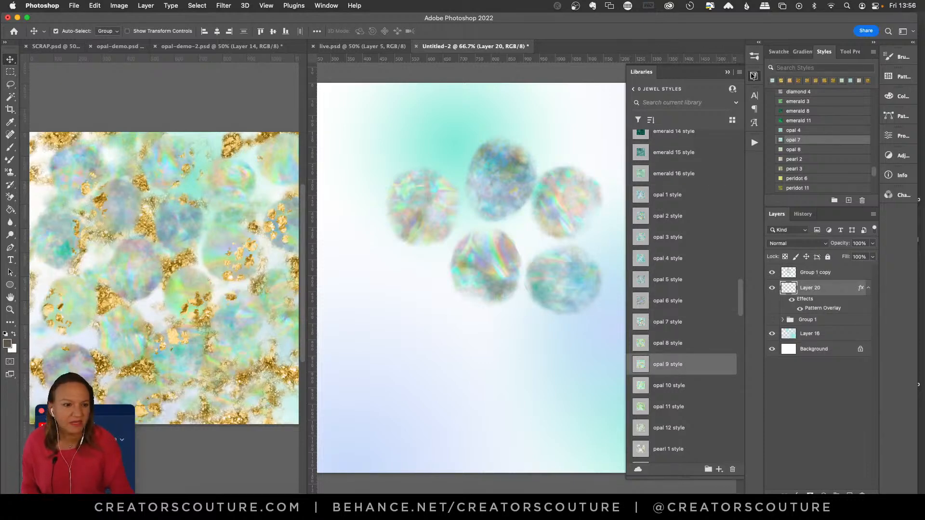
Try painting between the circles on Layer 20 with the 200 px Soft 1 brush, undoing each stroke
left_click(754, 58)
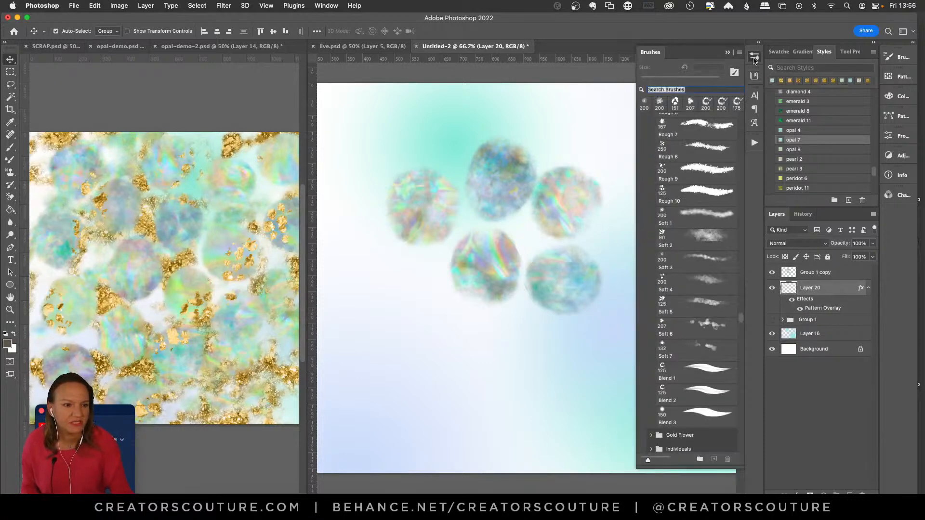
left_click(708, 271)
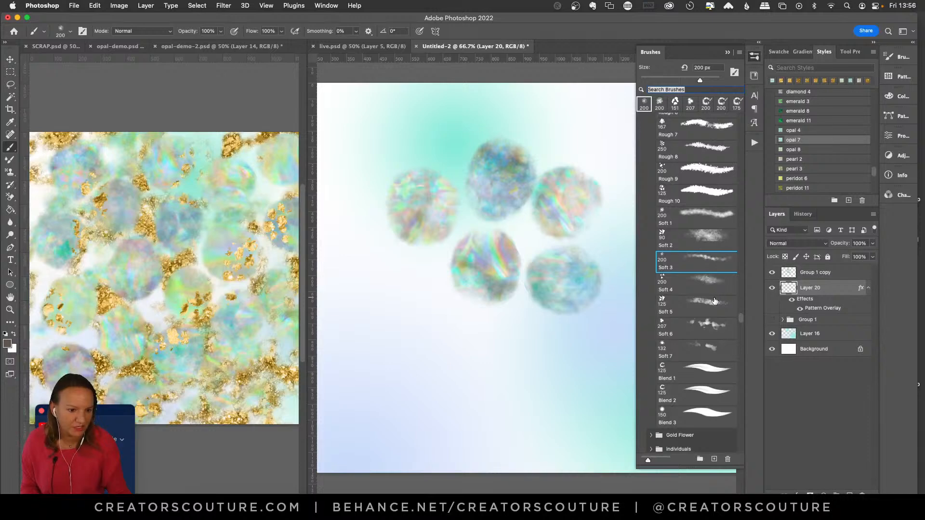
left_click(700, 218)
left_click_drag(537, 234, 479, 222)
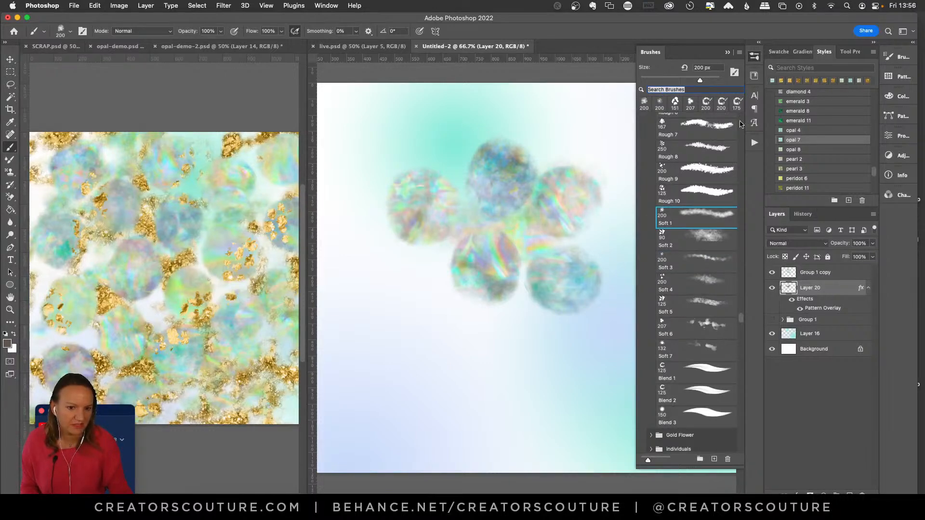
key("super+z")
left_click(755, 58)
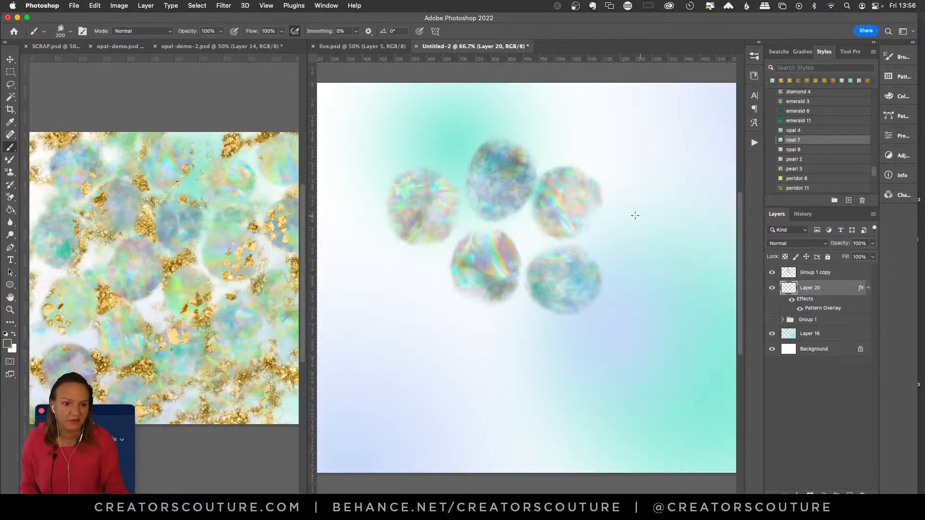
mouse_move(635, 216)
left_mouse_down()
mouse_move(559, 240)
mouse_move(440, 230)
mouse_move(410, 246)
left_mouse_up()
key("super+z")
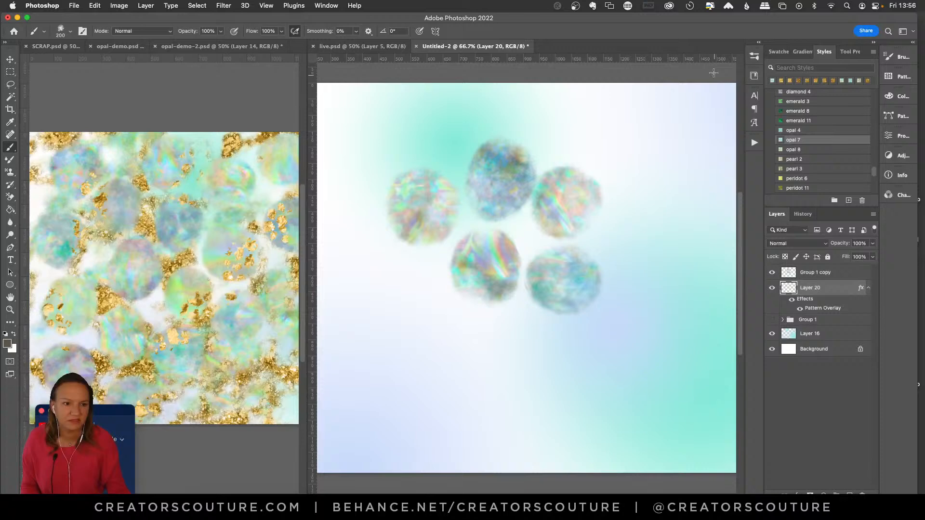
Switch to the 132 px Soft 7 brush and paint soft opal wisps between the upper and lower circles
left_click(755, 56)
left_click(696, 350)
mouse_move(563, 248)
left_mouse_down()
mouse_move(472, 226)
mouse_move(443, 236)
left_mouse_up()
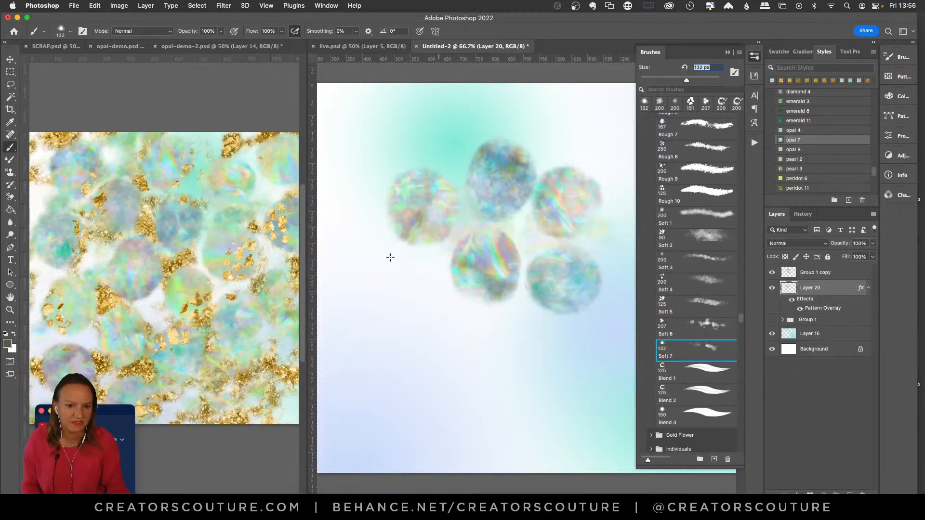
left_click(755, 57)
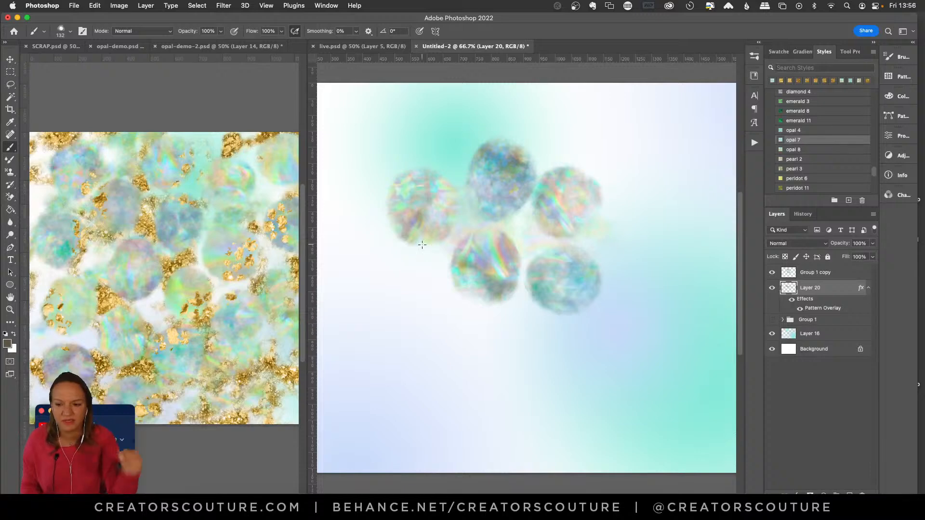
Test more Soft 7 strokes below the leftmost circle, and clear all the paint from Layer 20
mouse_move(436, 262)
left_mouse_down()
mouse_move(407, 284)
mouse_move(424, 291)
mouse_move(414, 280)
mouse_move(447, 268)
mouse_move(431, 279)
mouse_move(468, 272)
mouse_move(423, 305)
left_mouse_up()
key("super+z")
key("super+z")
left_click_drag(440, 264, 417, 287)
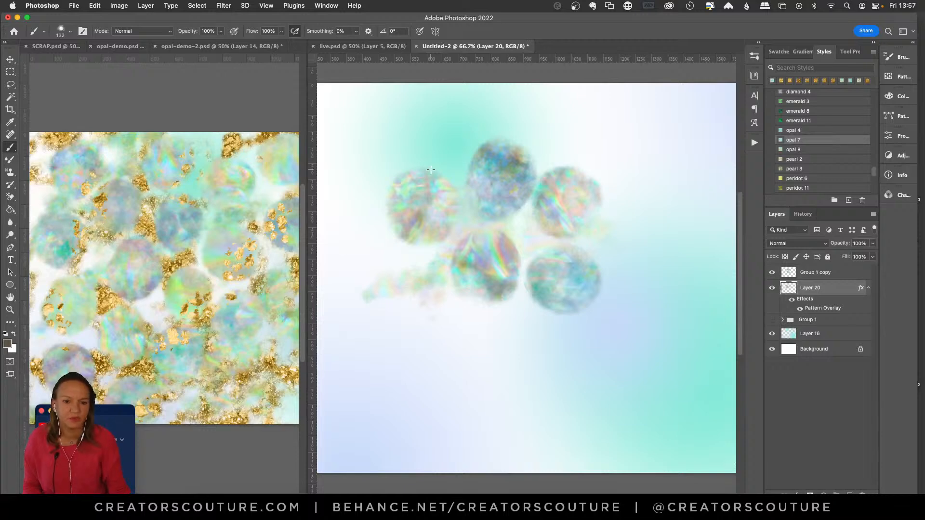
key("super+a")
key("BackSpace")
key("super+d")
Paint soft opal wisps between and around the circles on Layer 20, undoing and repainting the lower stroke
mouse_move(597, 146)
left_mouse_down()
mouse_move(524, 222)
mouse_move(463, 236)
left_mouse_up()
left_click_drag(421, 262, 482, 221)
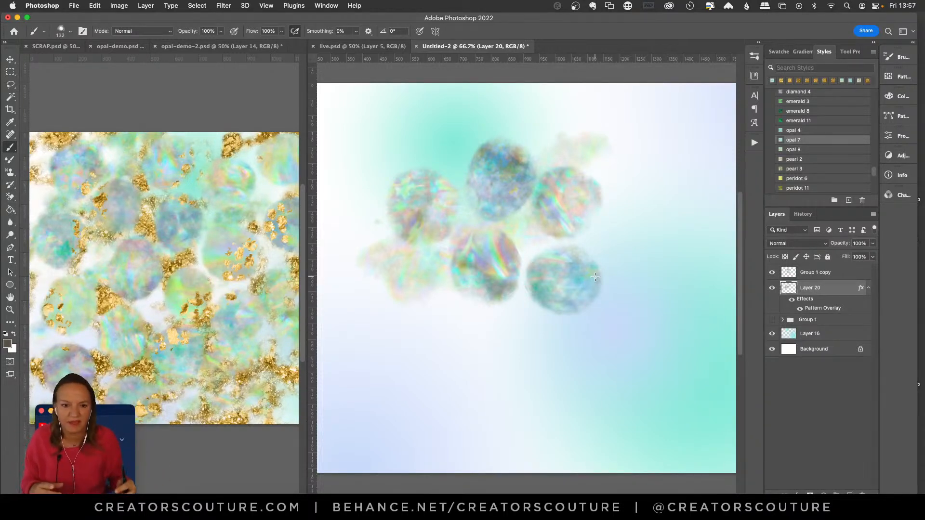
mouse_move(561, 307)
left_mouse_down()
mouse_move(503, 309)
mouse_move(579, 307)
mouse_move(510, 318)
mouse_move(438, 357)
left_mouse_up()
key("super+z")
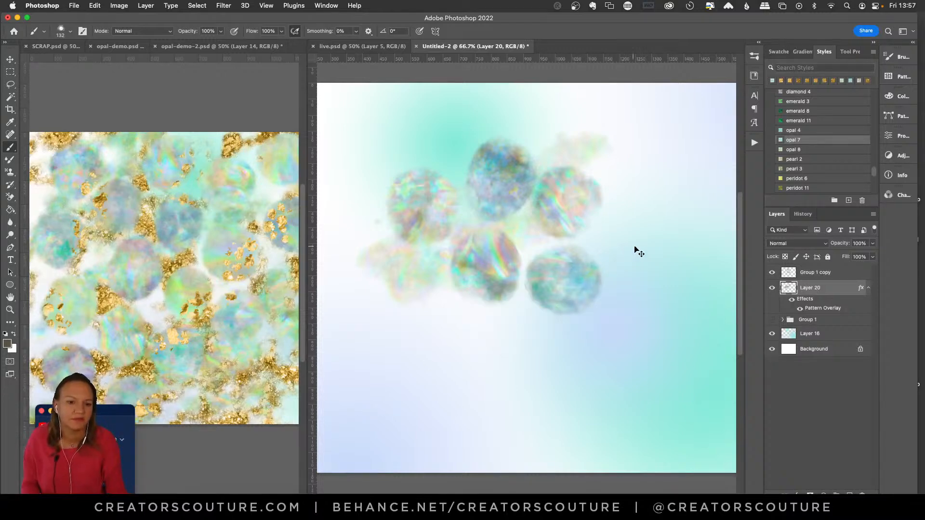
mouse_move(634, 249)
left_mouse_down()
mouse_move(614, 269)
mouse_move(519, 315)
mouse_move(582, 315)
left_mouse_up()
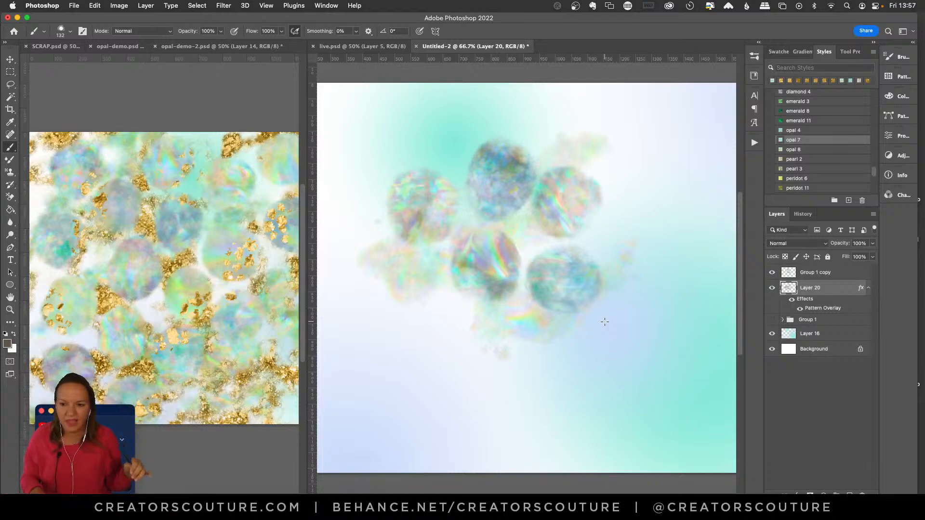
In opal-demo-2.psd, examine Layer 13 and the clipped Layer 11 above Group 1 copy 2 by toggling their visibility
left_click(253, 108)
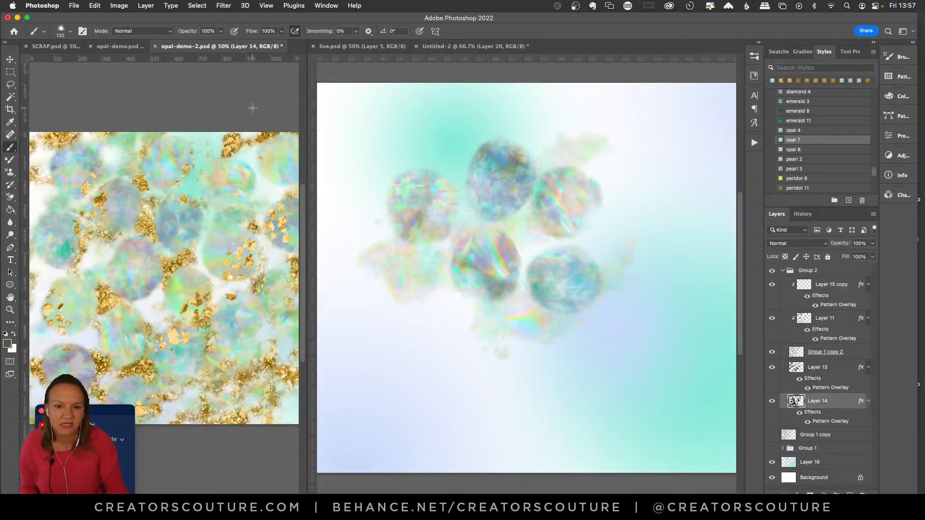
left_click(818, 371)
left_click(771, 368)
left_click(772, 368)
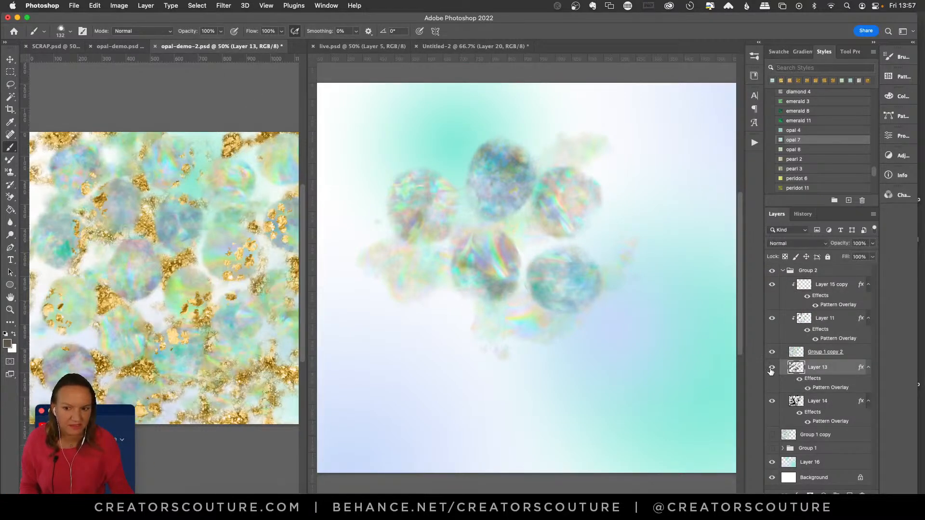
left_click(824, 355)
left_click(772, 319)
left_click(771, 318)
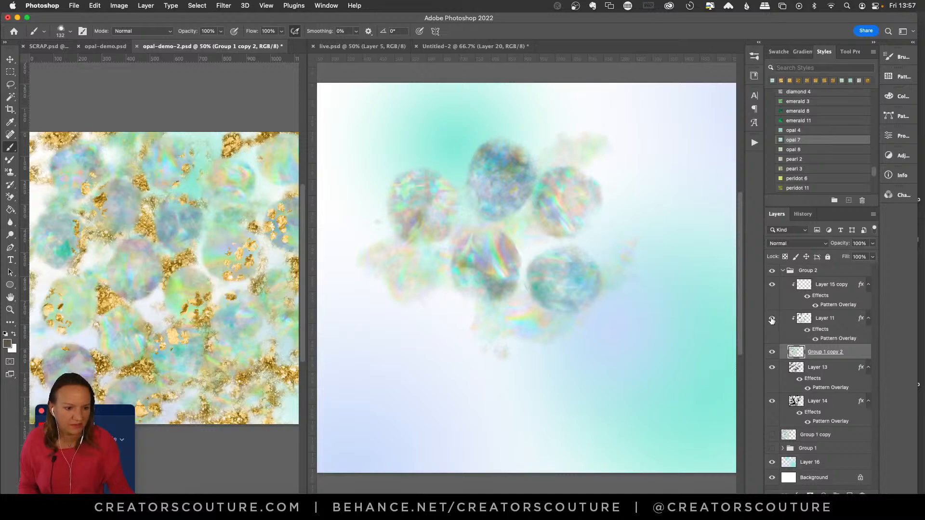
left_click(771, 318)
left_click(771, 320)
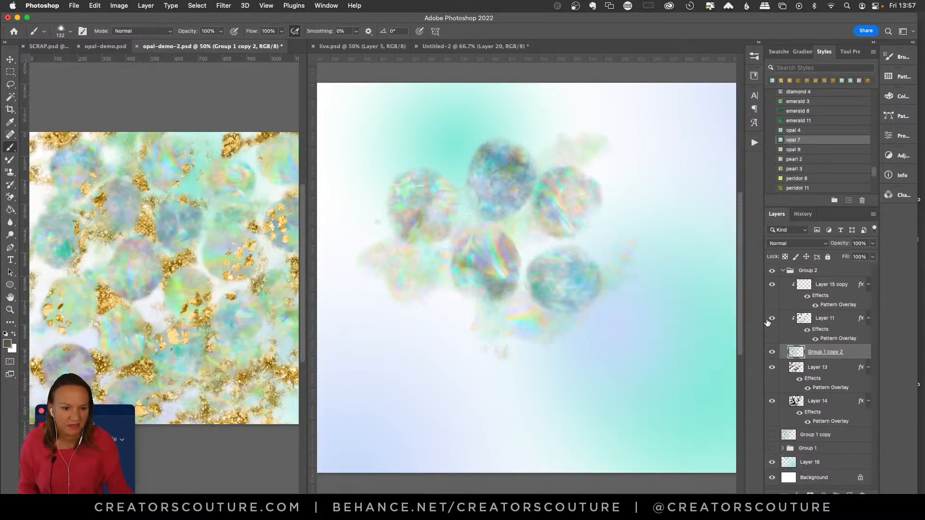
left_click(827, 332)
In Untitled-2, add three new layers above Group 1 copy, all clipped to it
left_click(564, 115)
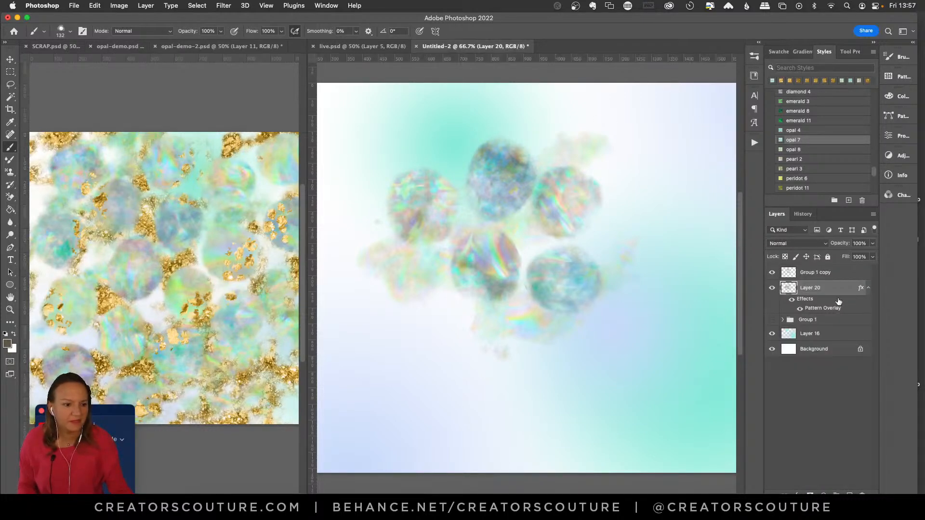
left_click(824, 275)
left_click(772, 273)
left_click(772, 273)
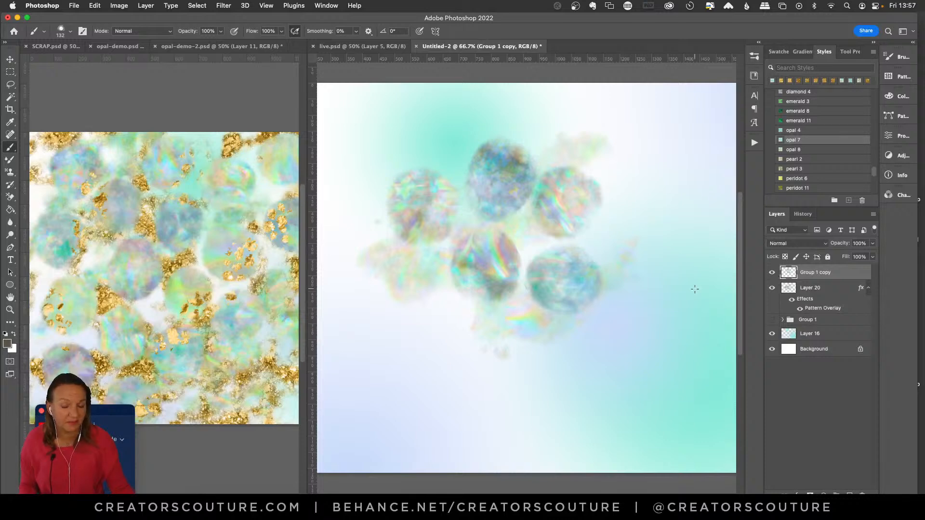
key("super+alt+shift+n")
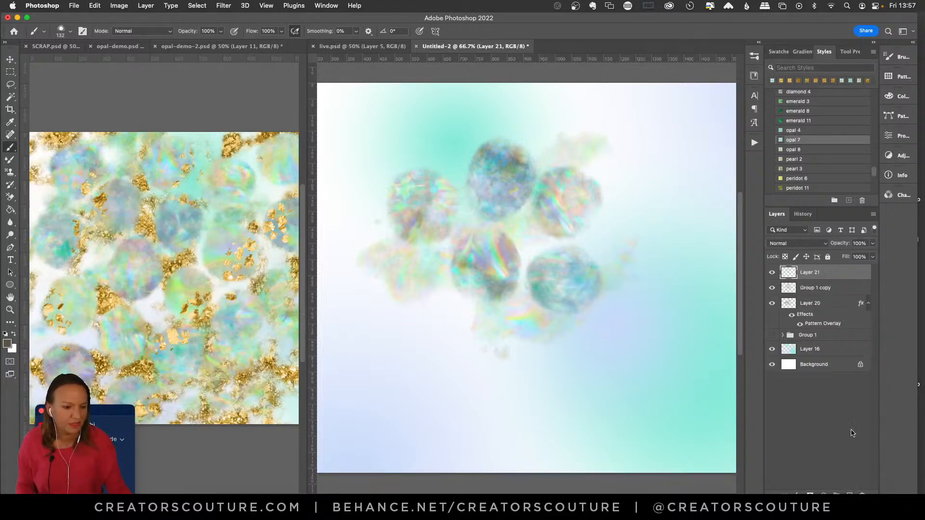
left_click(818, 277, "alt")
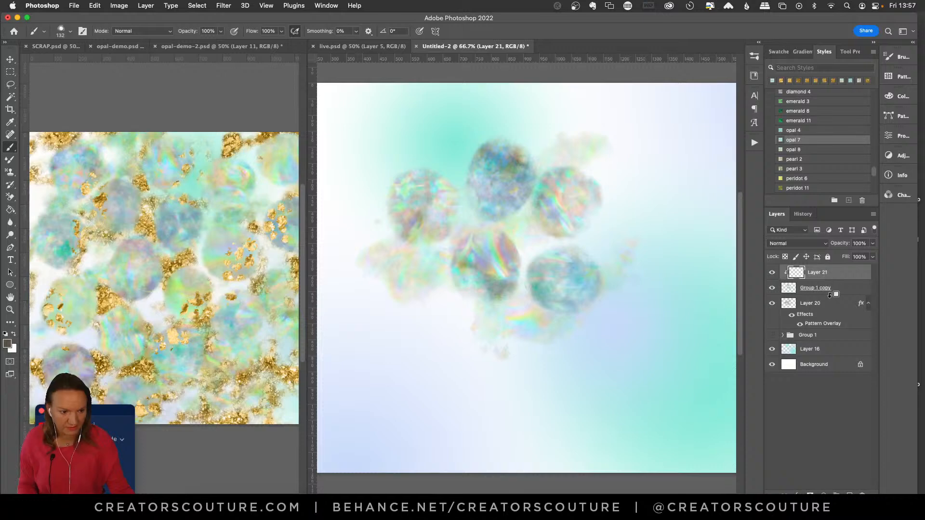
left_click(832, 286)
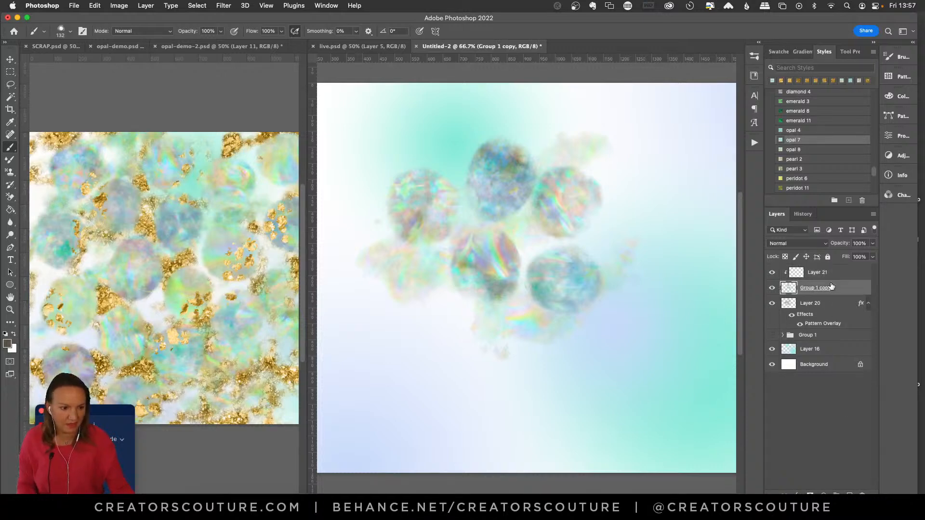
double_click(849, 495)
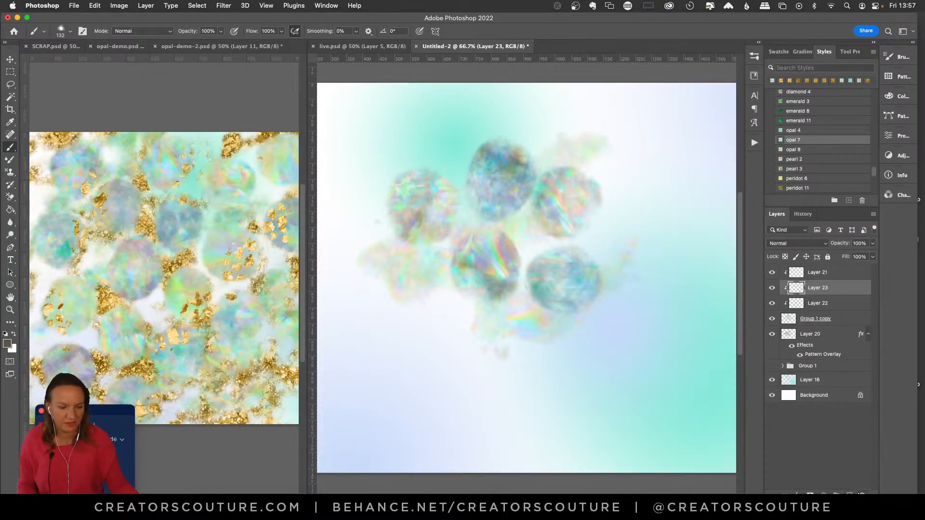
Apply the opal 11 style from the 0 Jewel Styles library to Layer 22
left_click(815, 306)
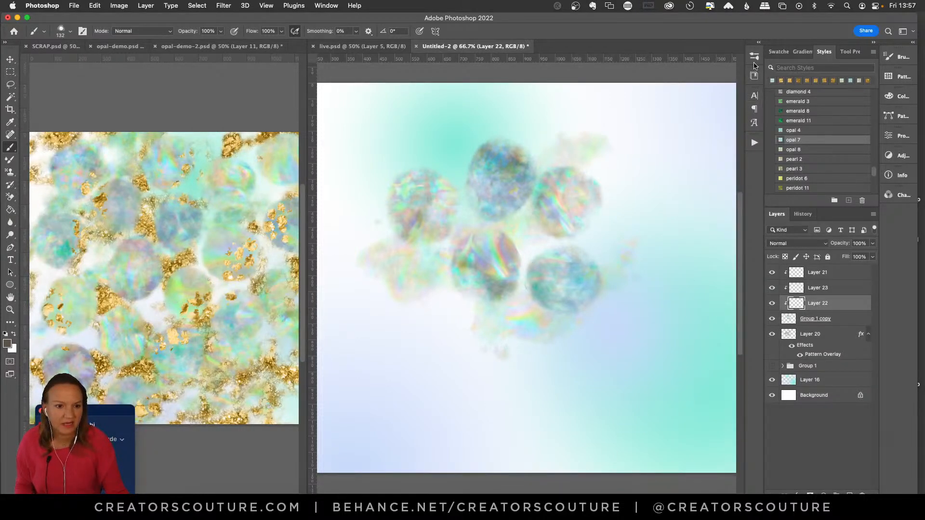
left_click(754, 60)
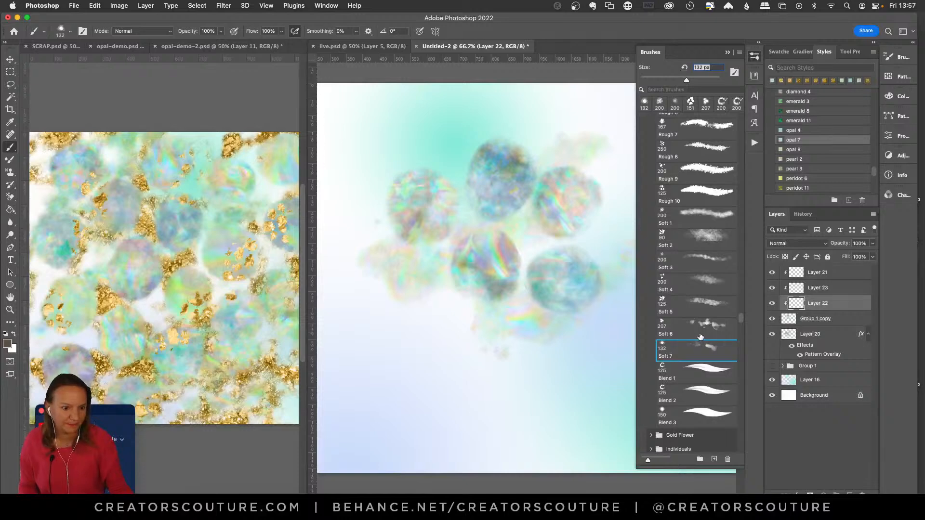
left_click(754, 76)
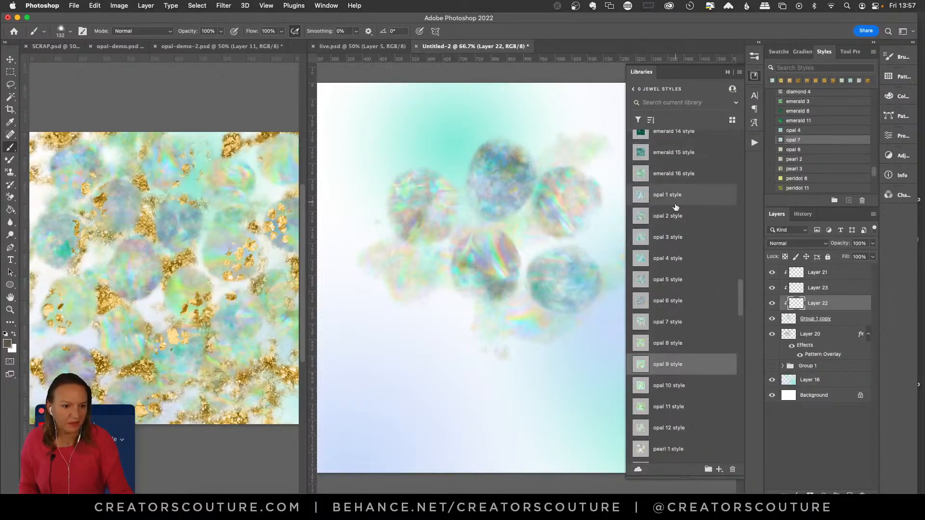
left_click(675, 409)
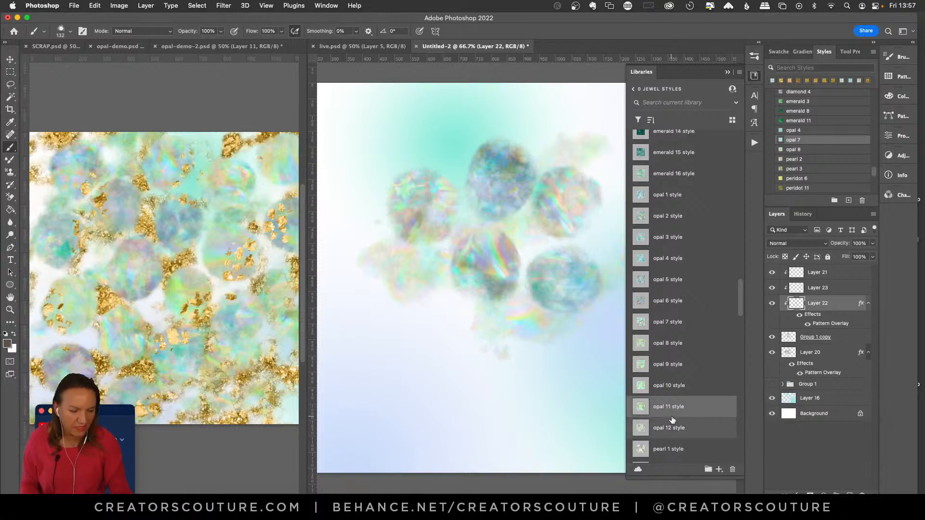
Paint opal texture with the Soft 6 brush over several circles on Layer 22, undoing and repainting the first stroke on the top circle
left_click(754, 56)
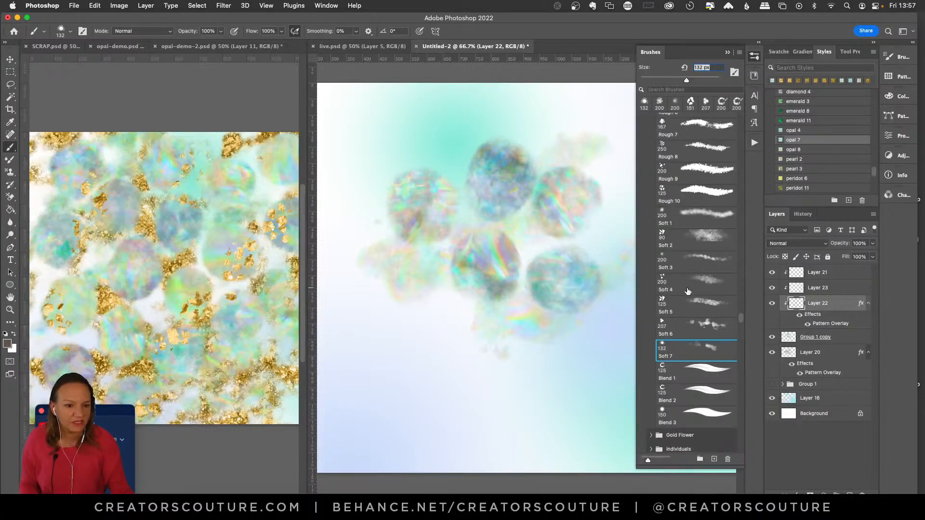
left_click(698, 332)
left_click(754, 56)
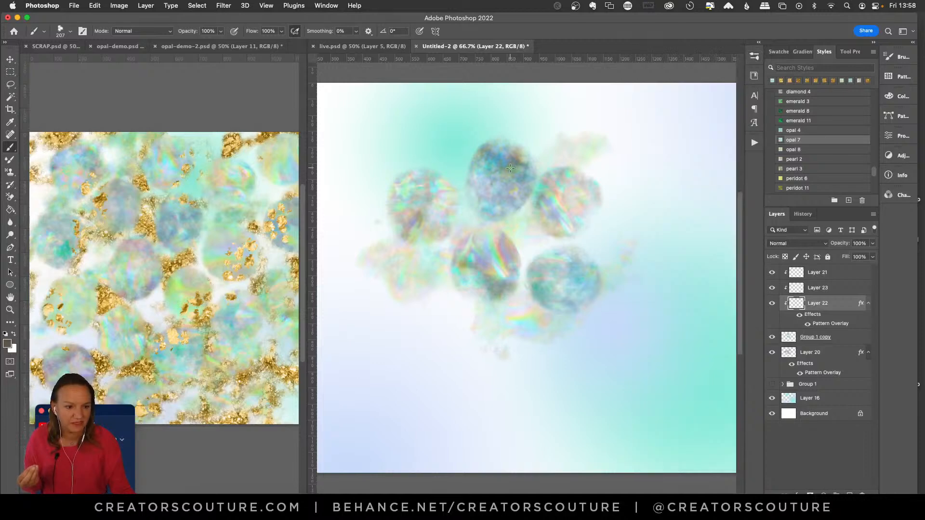
left_click_drag(518, 160, 510, 198)
key("super+z")
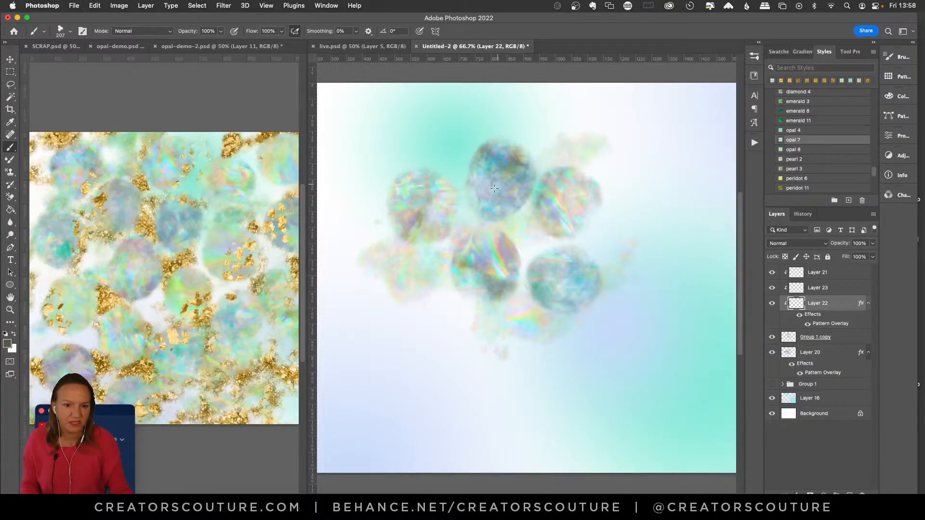
mouse_move(499, 165)
left_mouse_down()
mouse_move(513, 201)
mouse_move(511, 224)
mouse_move(498, 189)
left_mouse_up()
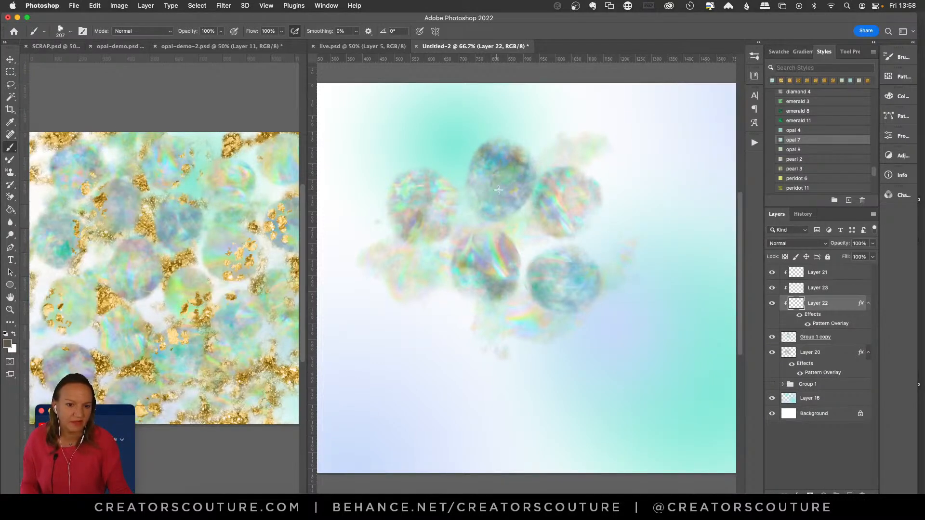
left_click_drag(422, 211, 404, 236)
left_click_drag(554, 279, 537, 296)
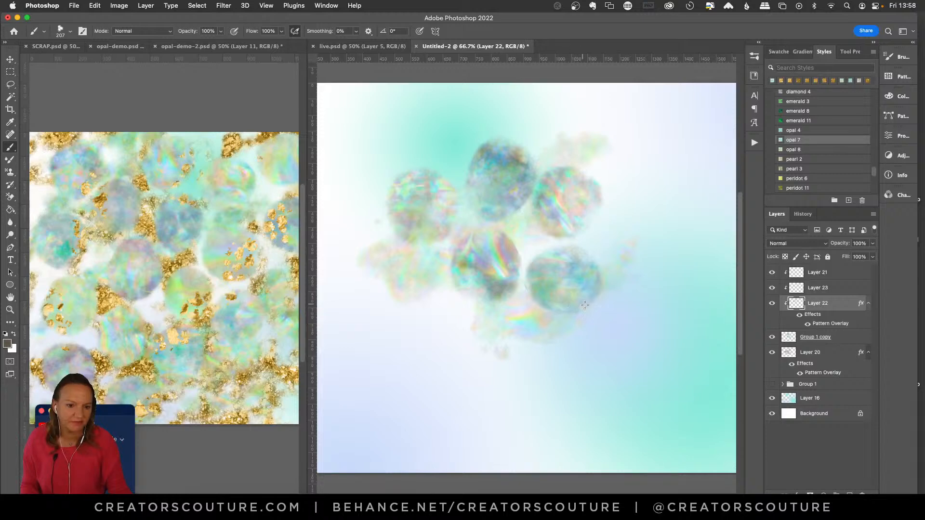
left_click_drag(484, 262, 511, 262)
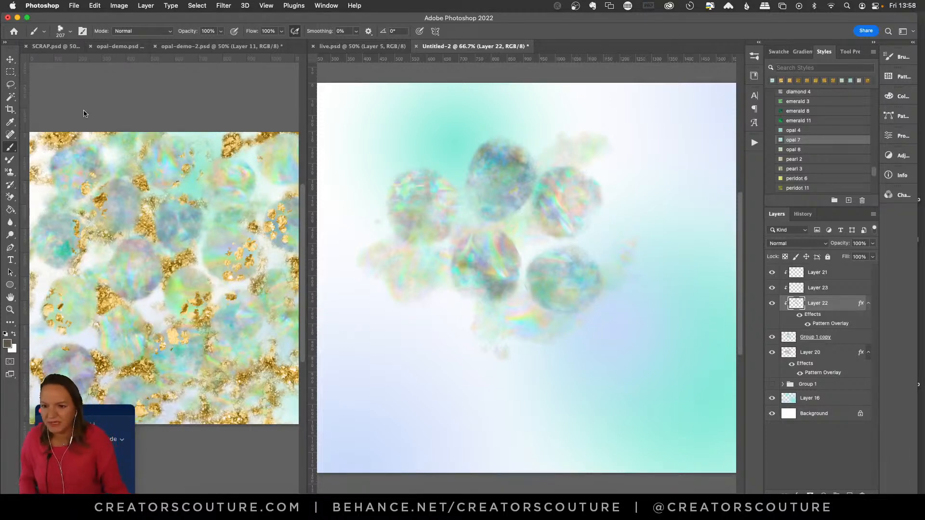
In opal-demo-2.psd, examine the clipped Layer 11 by toggling its visibility and its layer effects
left_click(95, 93)
left_click(10, 60)
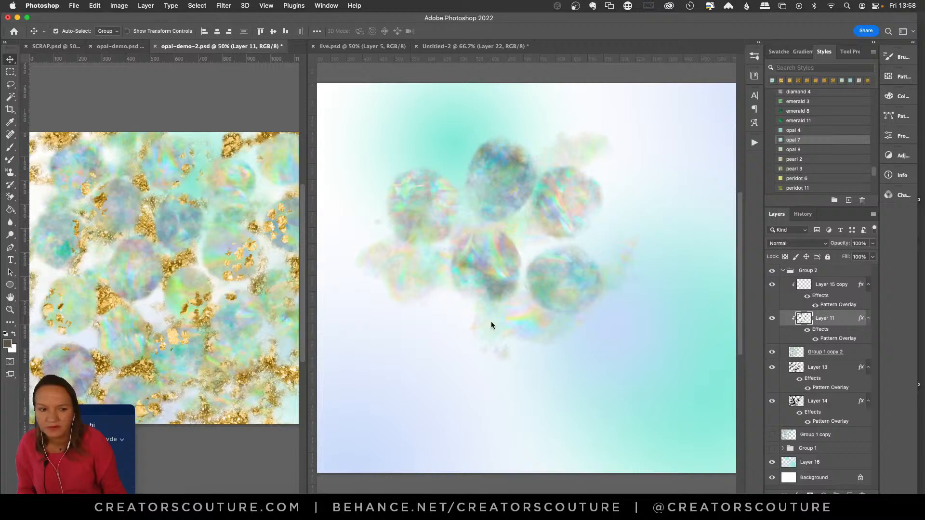
left_click(771, 319)
left_click(772, 318)
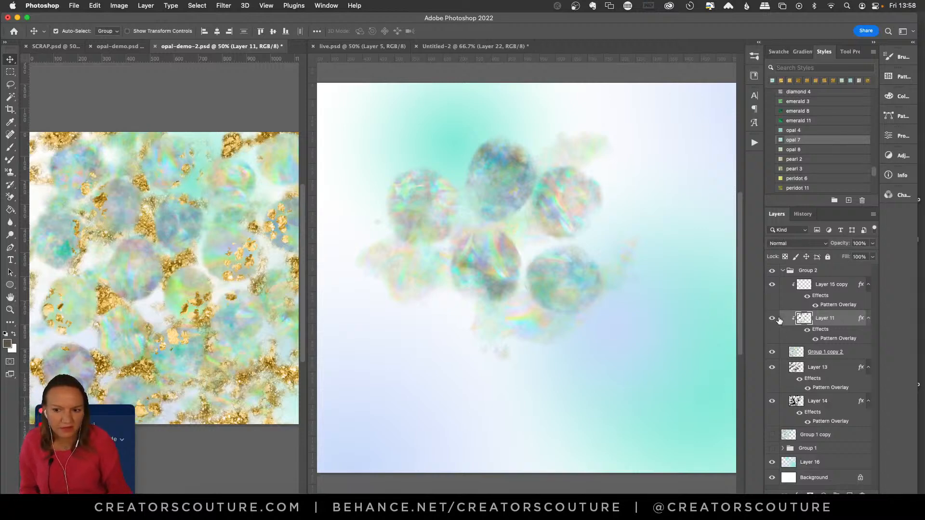
left_click(808, 330)
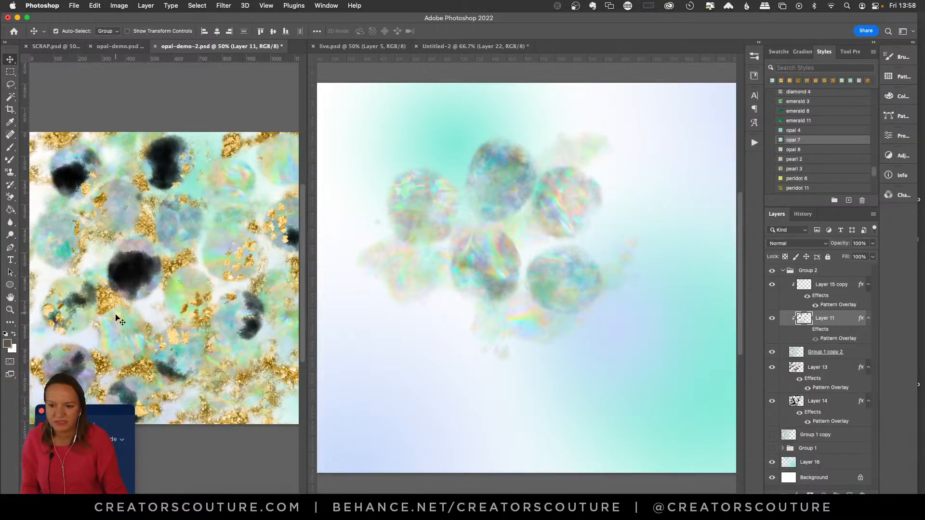
left_click(807, 331)
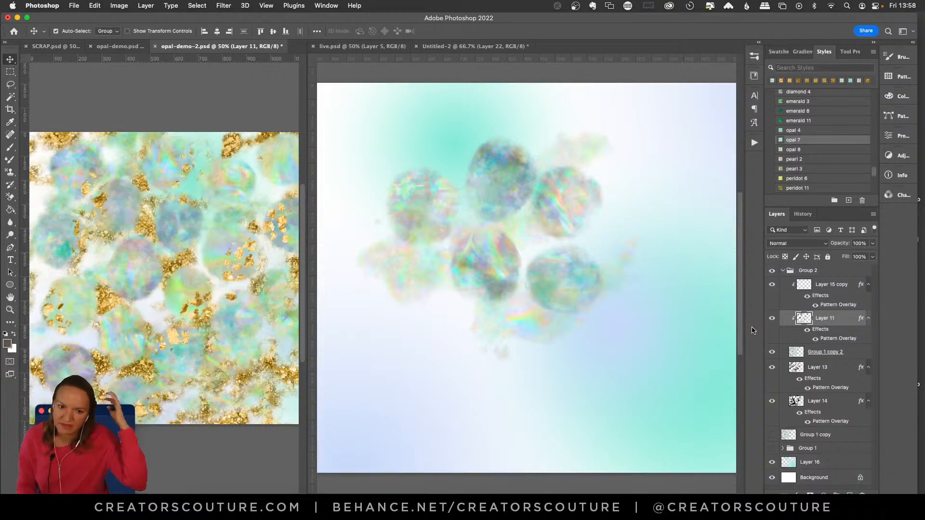
Return to Untitled-2 and apply a recently used gold style to Layer 23
left_click(586, 282)
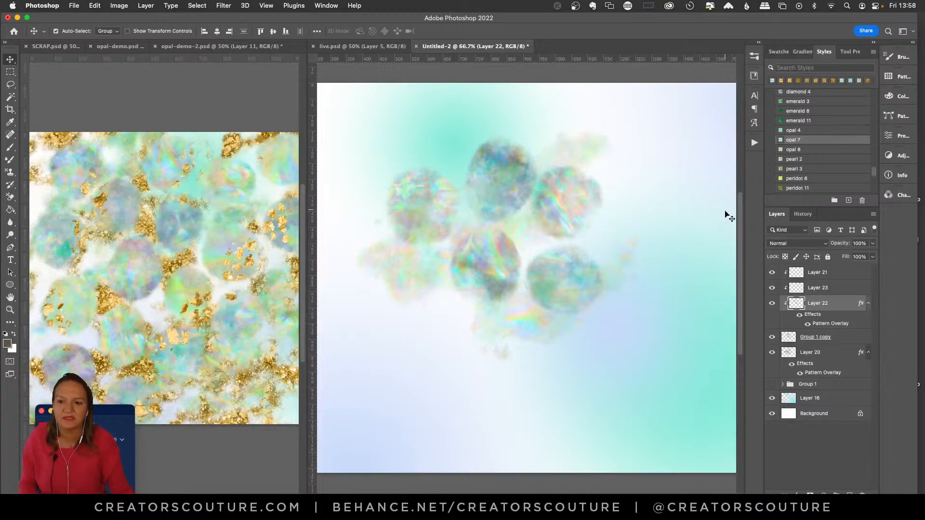
left_click(817, 293)
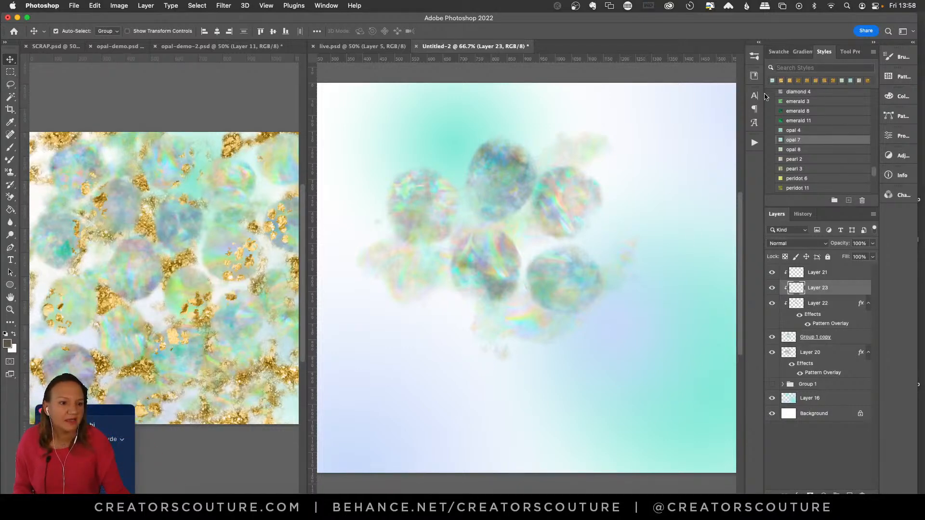
left_click(753, 76)
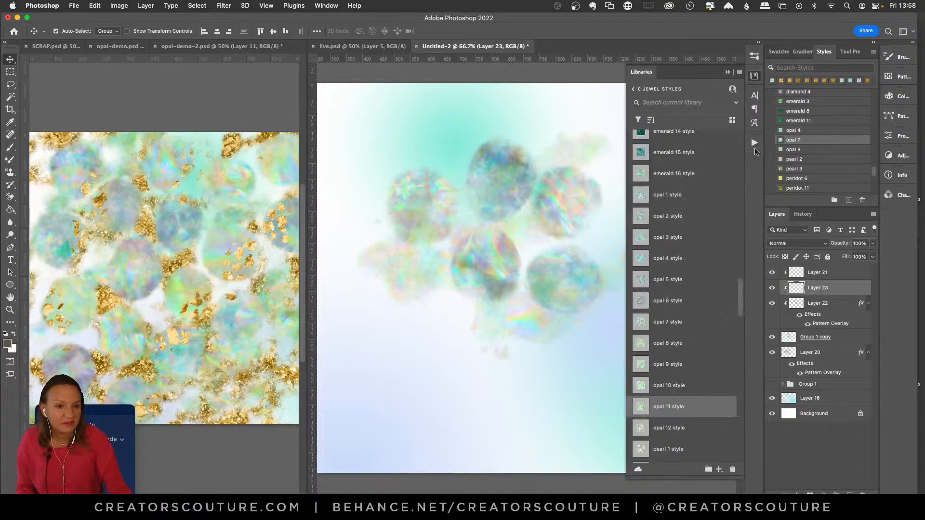
left_click(781, 81)
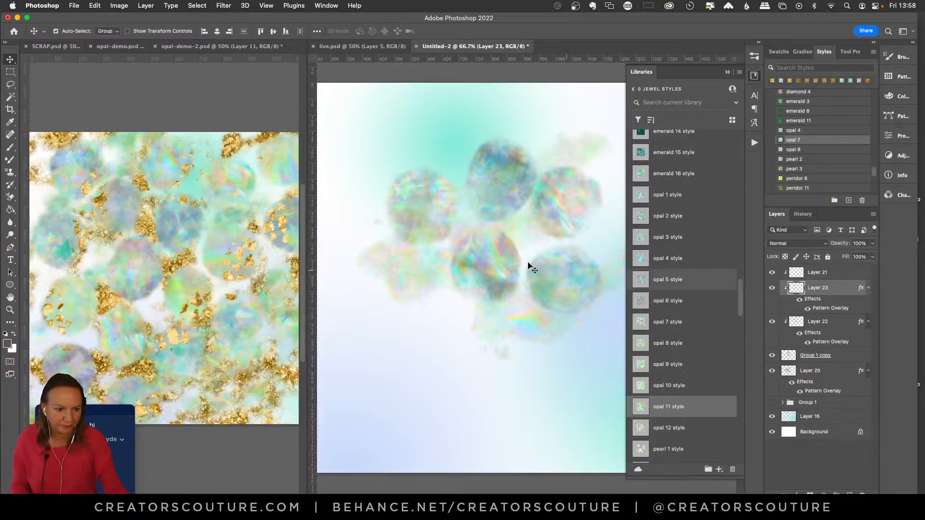
Paint gold flakes with the Rough 4 brush across the circles on Layer 23, undoing the first test stroke
key("b")
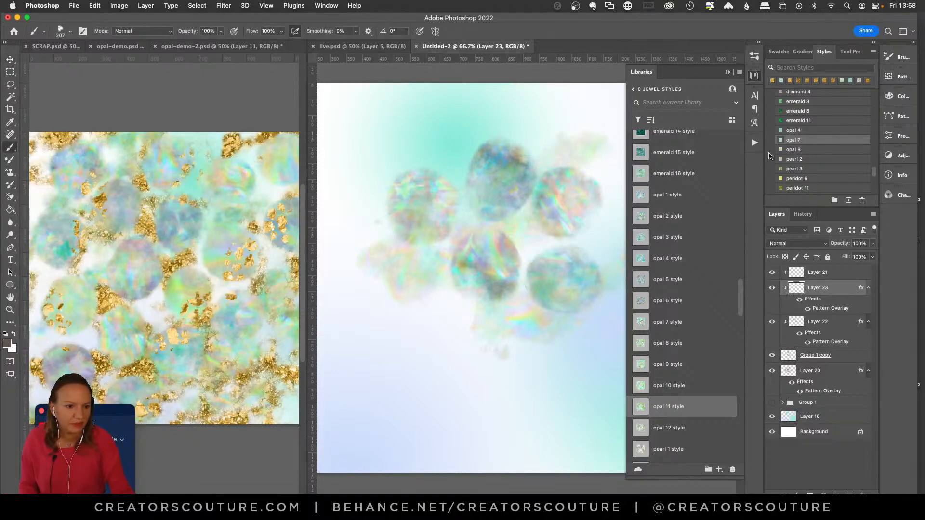
left_click(755, 58)
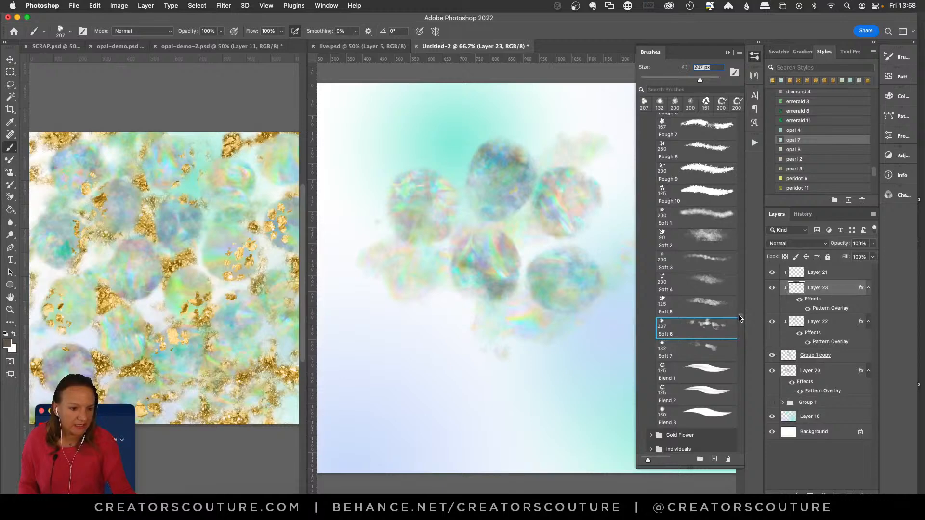
scroll(740, 318, "up", 10)
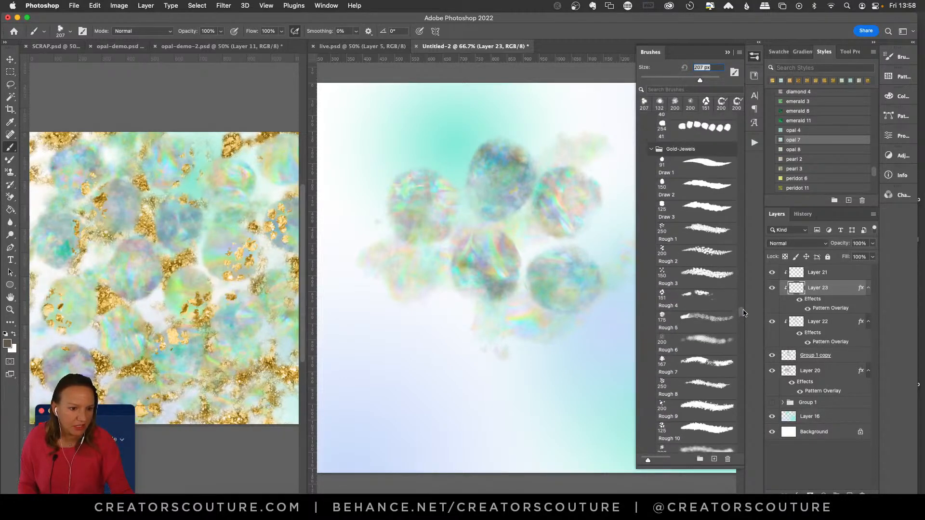
scroll(744, 313, "down", 1)
left_click(703, 288)
left_click(507, 205)
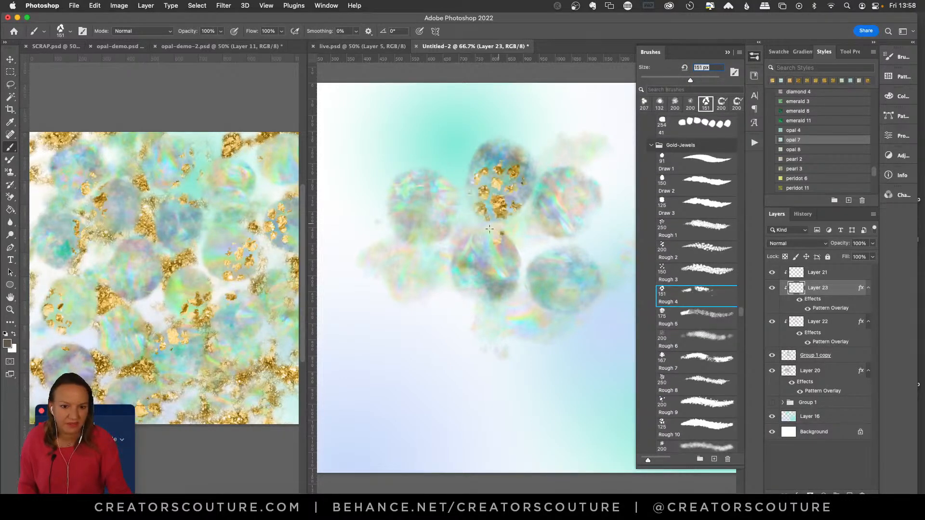
key("super+z")
mouse_move(566, 173)
left_mouse_down()
mouse_move(506, 208)
mouse_move(425, 232)
mouse_move(402, 225)
left_mouse_up()
left_click_drag(460, 285, 549, 302)
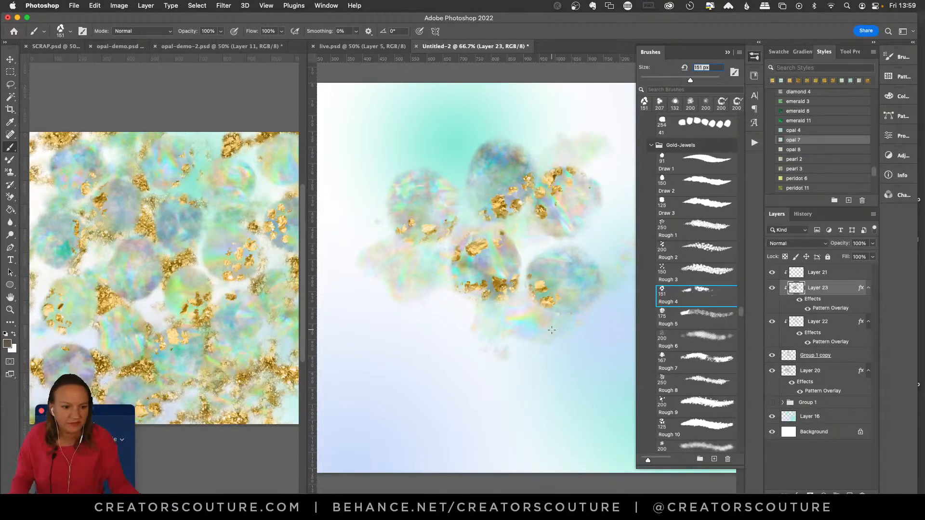
In opal-demo-2.psd, examine what Layer 15 copy, Layer 14 and Layer 13 contribute by toggling their visibility
left_click(250, 115)
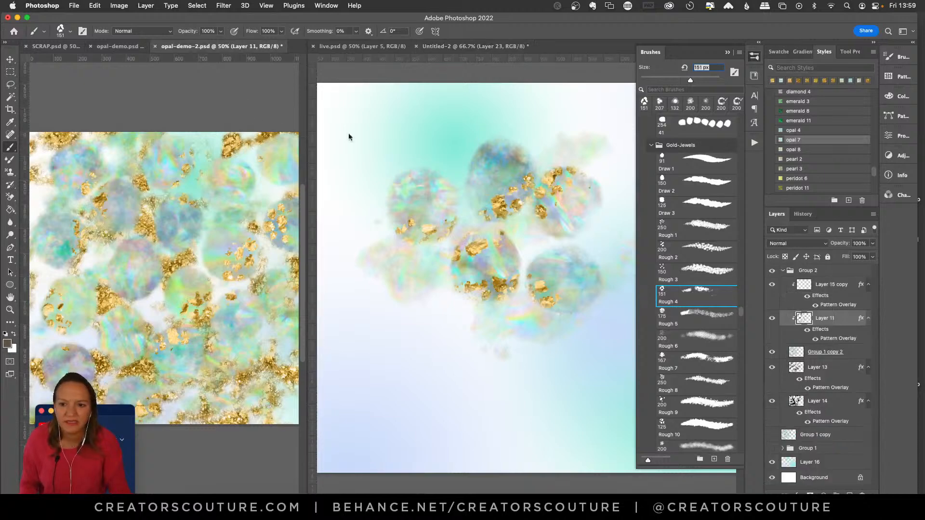
left_click(771, 285)
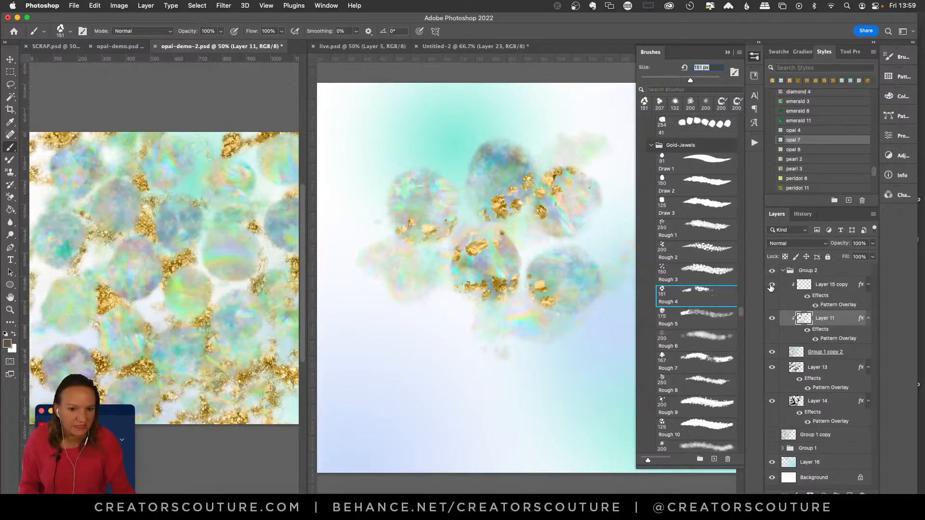
left_click(771, 285)
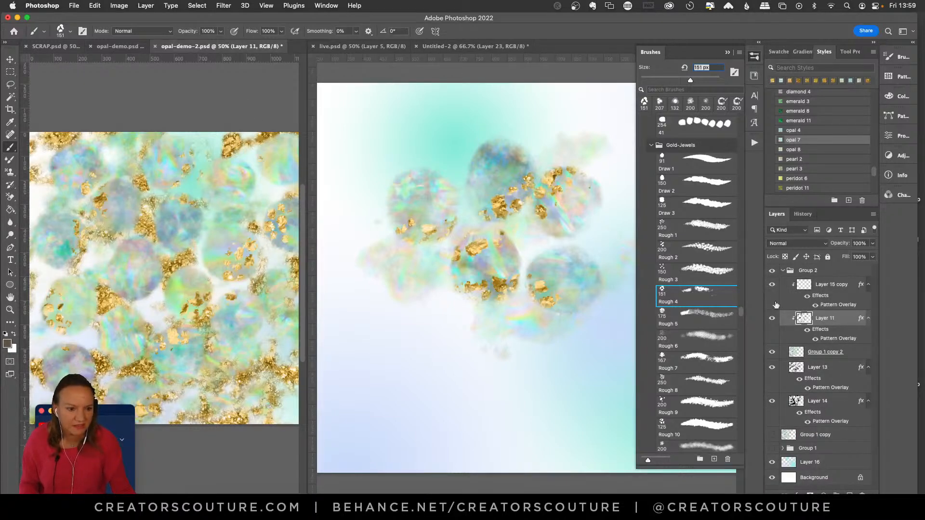
left_click(771, 401)
left_click(772, 401)
left_click(772, 369)
left_click(772, 370)
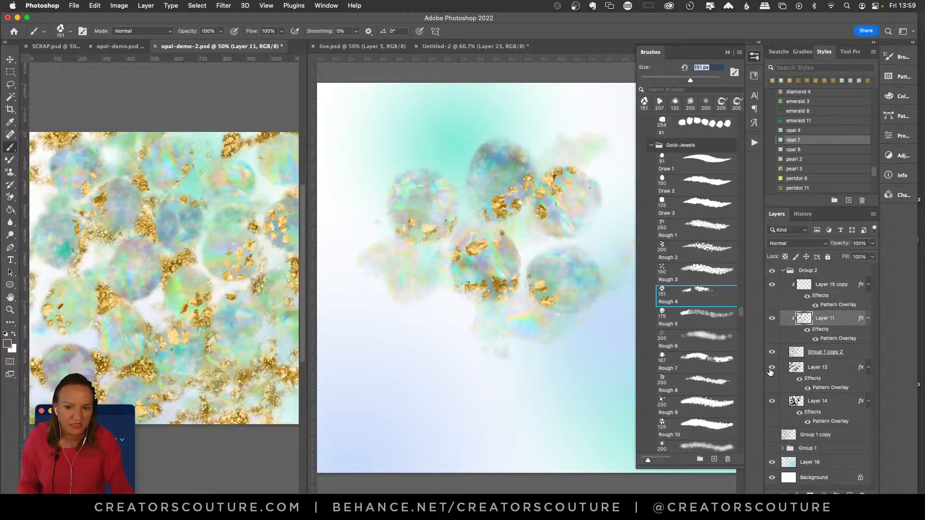
left_click(771, 370)
left_click(771, 370)
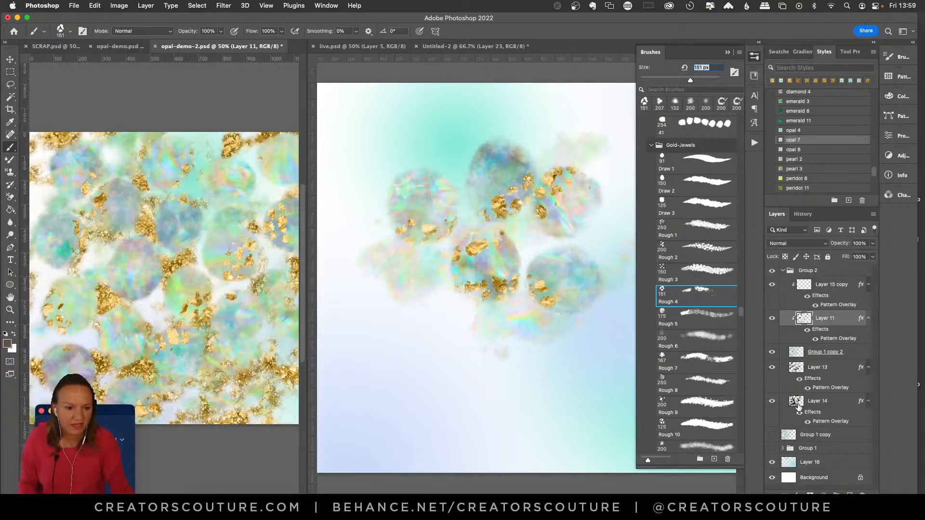
In Untitled-2, check Layer 20's visibility, add a new layer between Group 1 and Layer 20, and apply a gold style to it
left_click(462, 105)
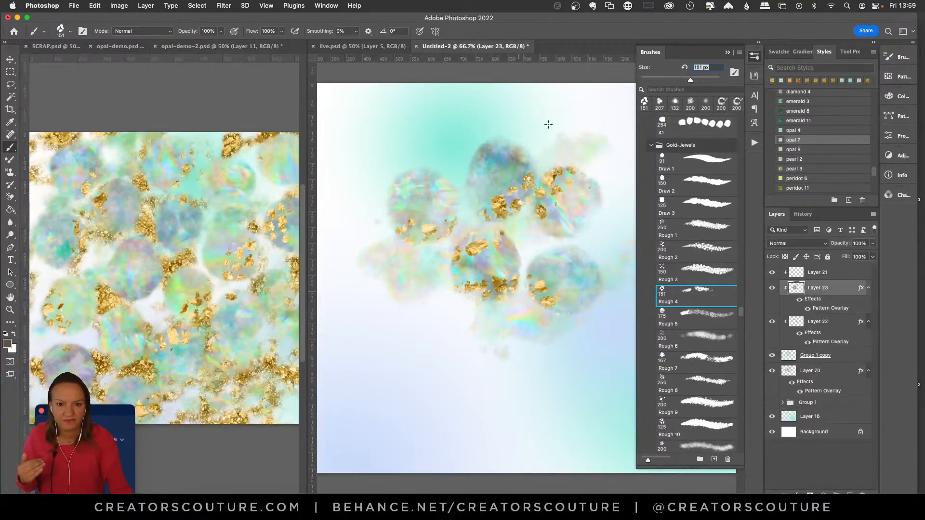
left_click(812, 371)
left_click(771, 370)
left_click(771, 371)
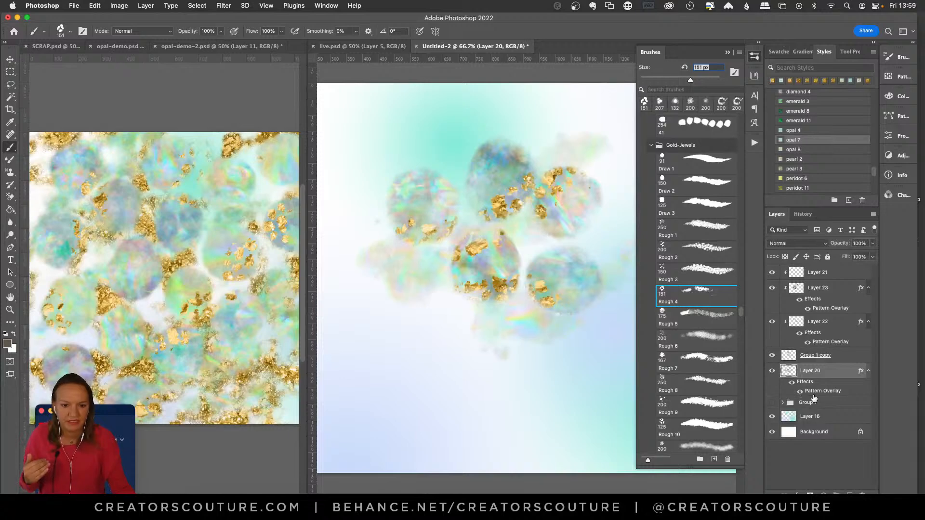
left_click(824, 405)
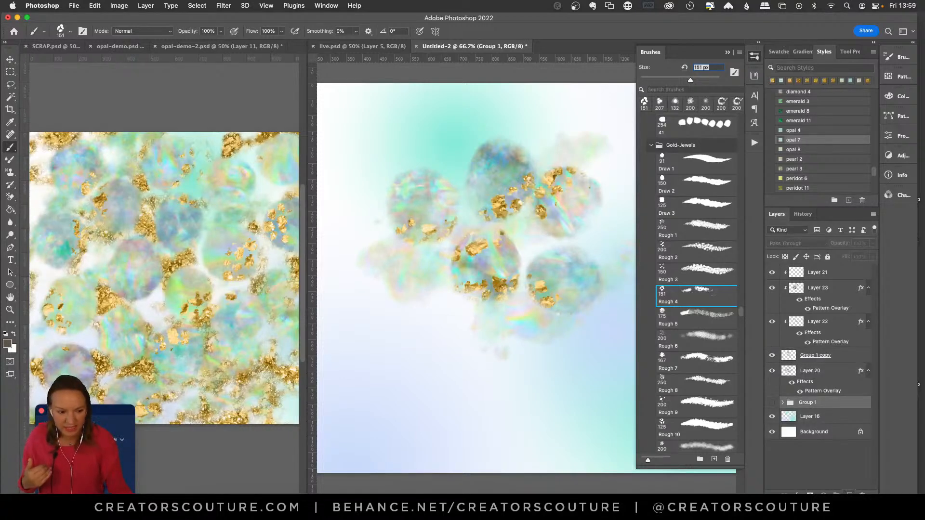
key("alt+shift+super+n")
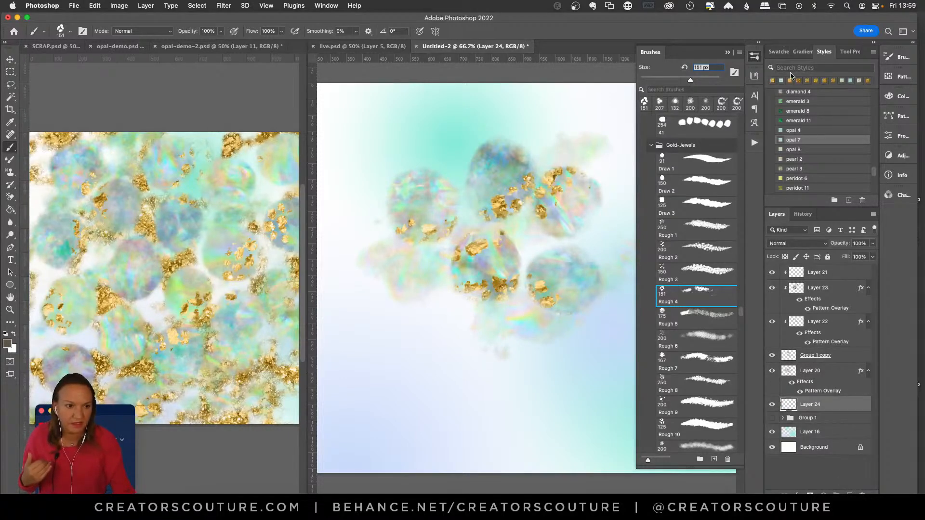
left_click(814, 81)
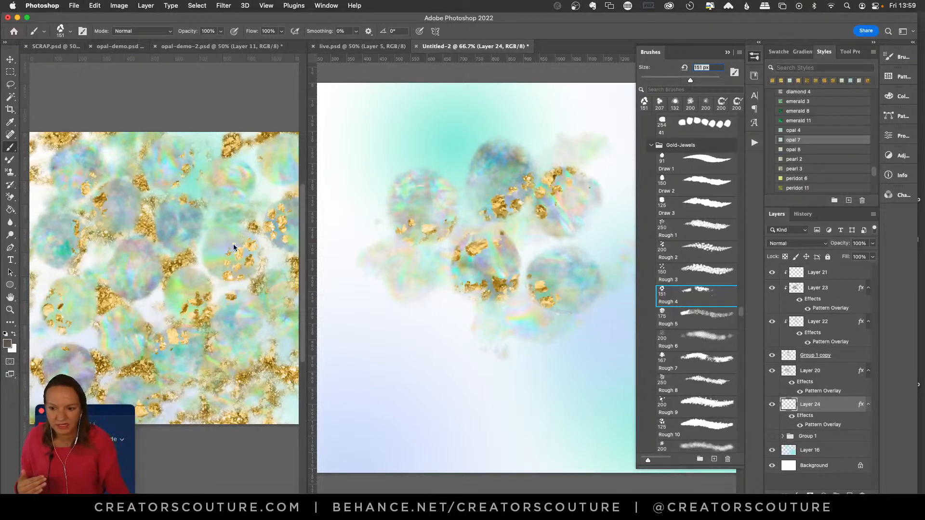
In opal-demo-2.psd, examine Layer 14 without its Pattern Overlay by toggling its effects off and back on
left_click(174, 103)
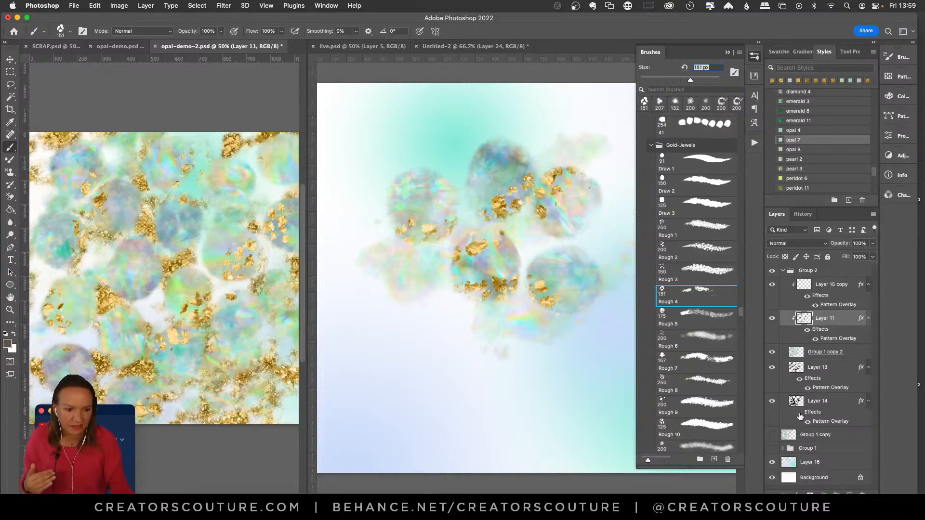
left_click(800, 413)
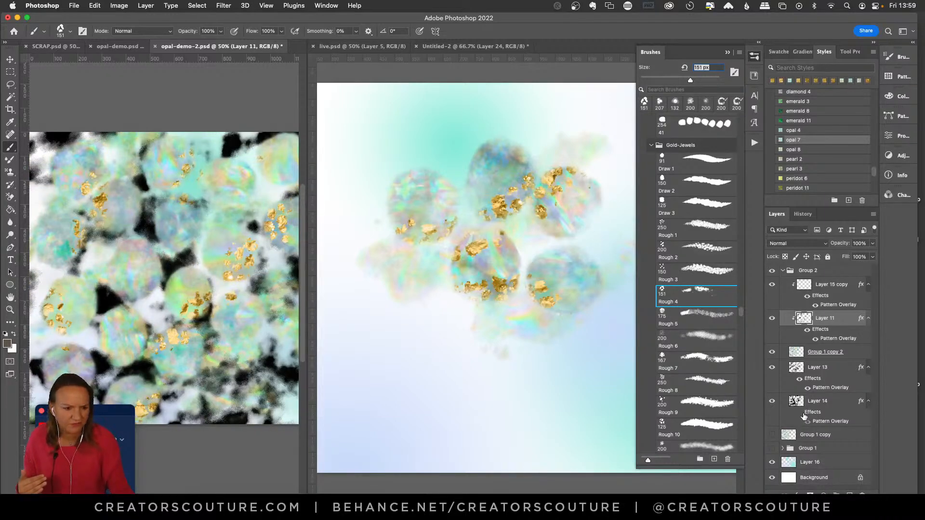
left_click(800, 414)
left_click(800, 416)
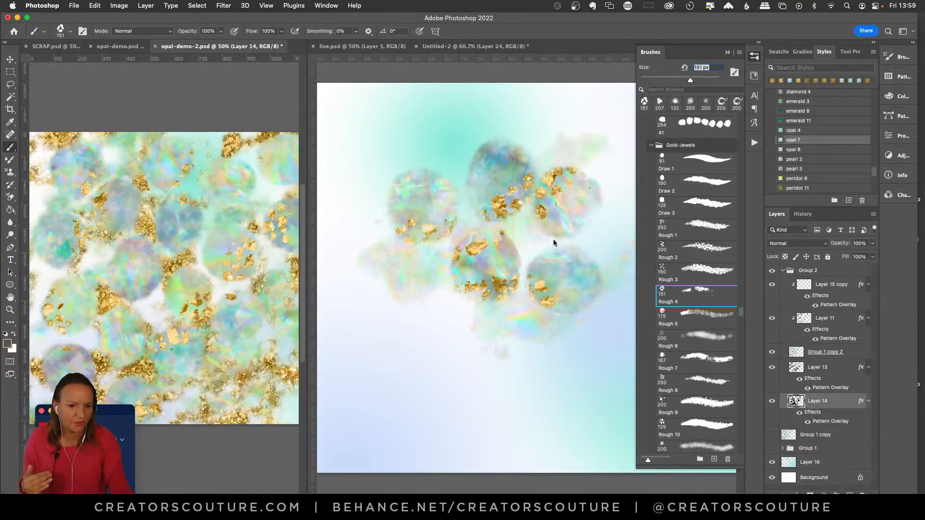
Return to Untitled-2 and test the Soft 6 and Soft 7 brushes on Layer 24 over the upper circles, undoing each stroke
left_click(553, 239)
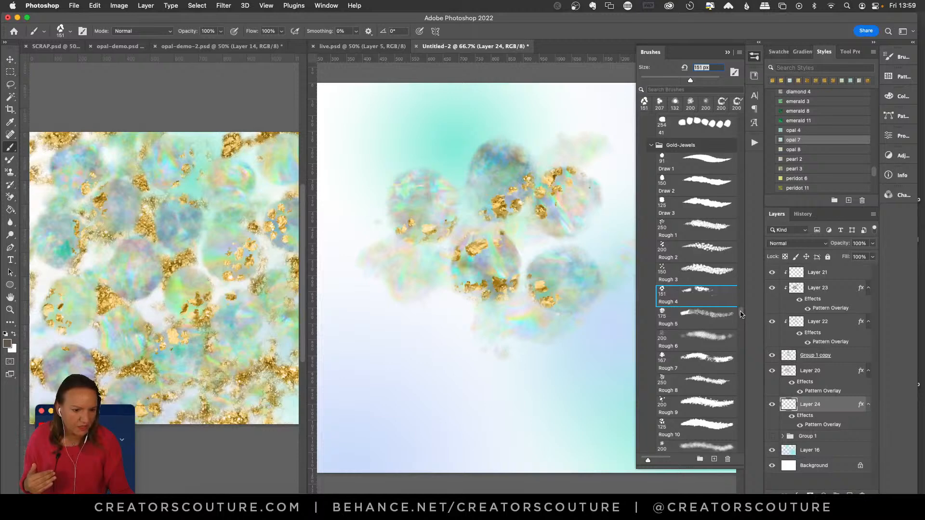
scroll(741, 314, "down", 10)
left_click(699, 288)
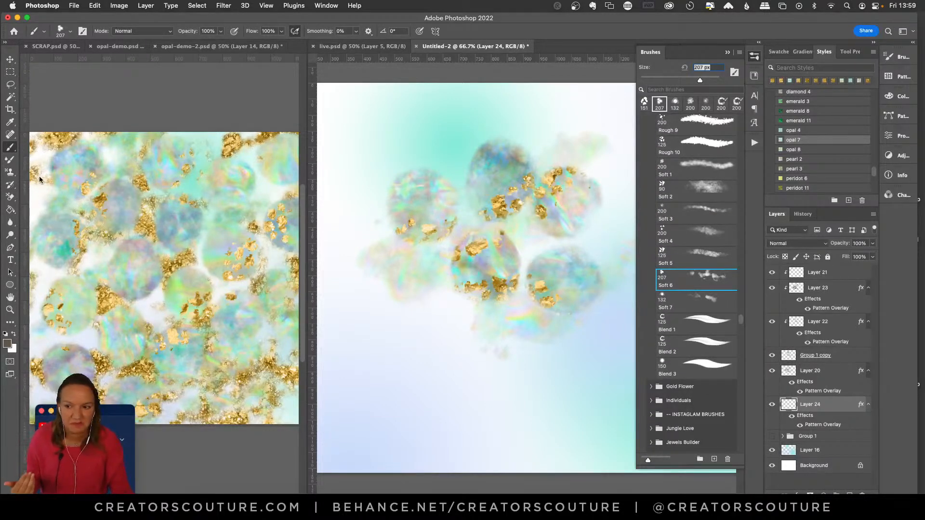
mouse_move(595, 144)
left_mouse_down()
mouse_move(530, 197)
mouse_move(537, 245)
left_mouse_up()
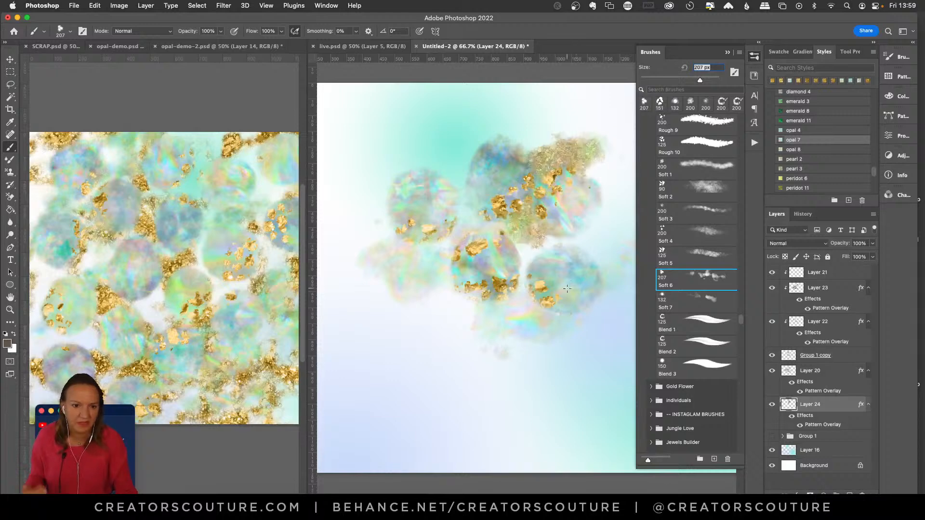
key("super+z")
left_click(673, 303)
mouse_move(554, 157)
left_mouse_down()
mouse_move(520, 219)
mouse_move(435, 244)
mouse_move(540, 216)
left_mouse_up()
key("super+z")
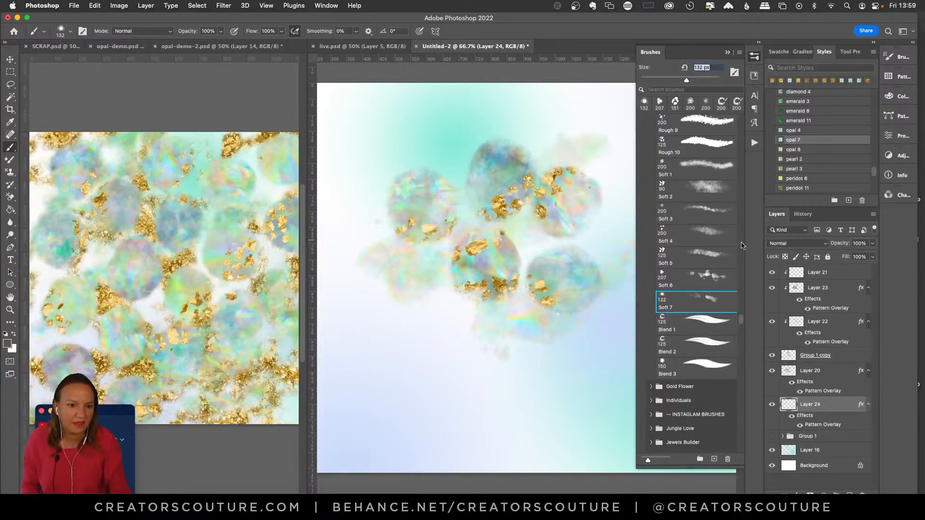
Test the Rough 6, Rough 5 and Soft 1 brushes across the circles on Layer 24, undoing each stroke
scroll(741, 321, "up", 5)
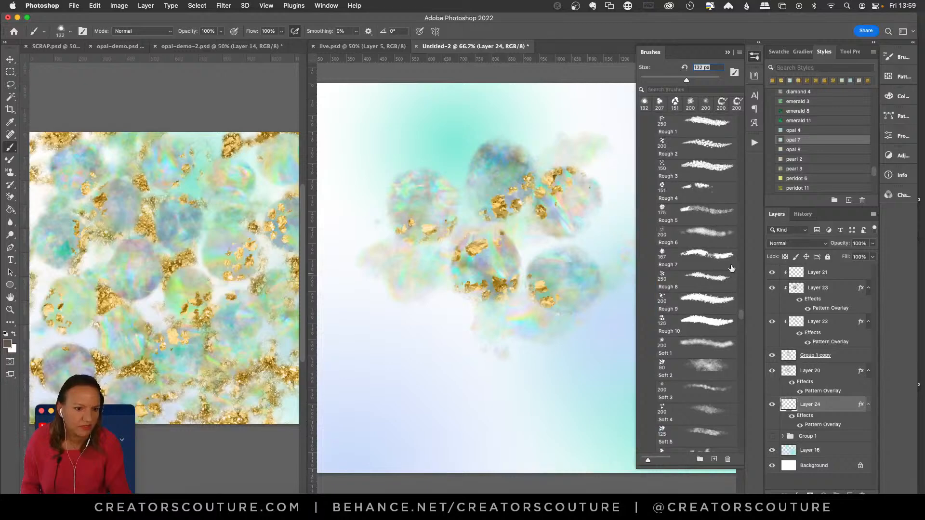
left_click(699, 234)
left_click_drag(554, 161, 524, 246)
key("super+z")
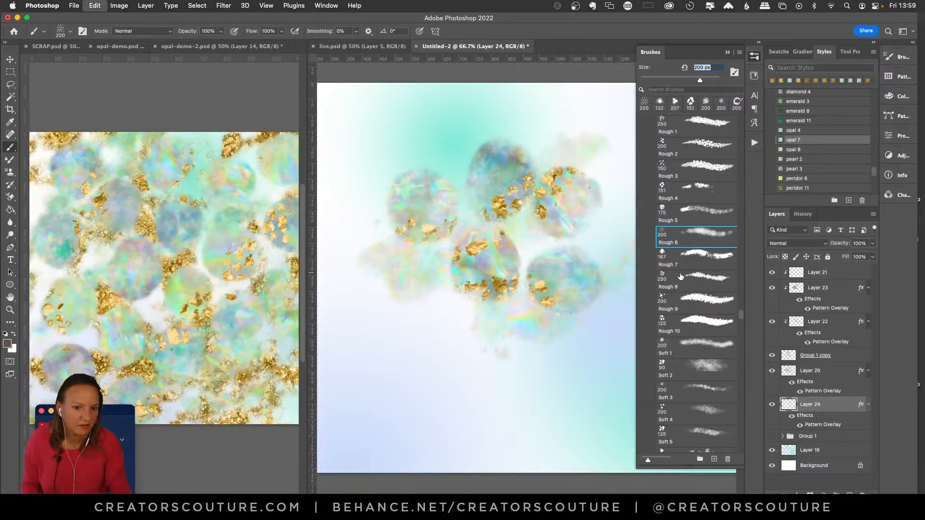
left_click(698, 212)
mouse_move(585, 159)
left_mouse_down()
mouse_move(539, 166)
mouse_move(518, 238)
left_mouse_up()
key("super+z")
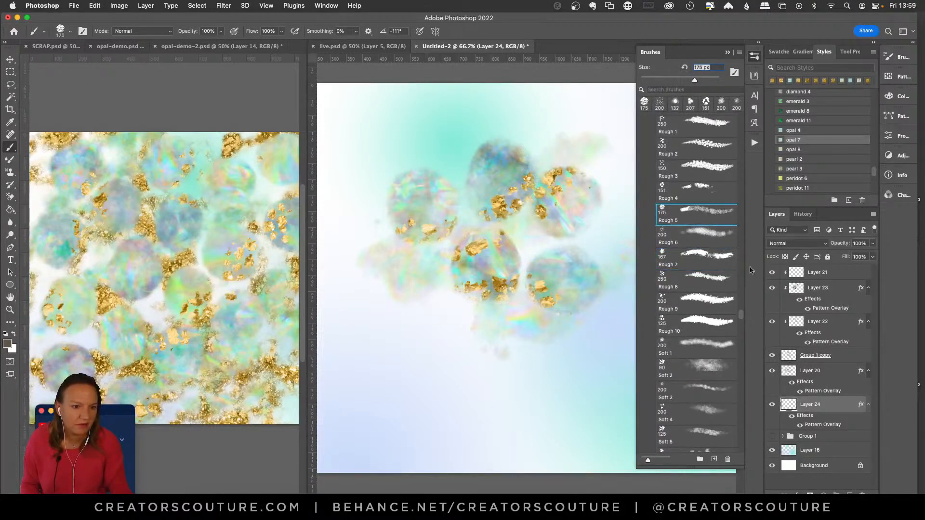
left_click(717, 346)
mouse_move(603, 188)
left_mouse_down()
mouse_move(585, 226)
mouse_move(457, 255)
mouse_move(419, 280)
left_mouse_up()
key("super+z")
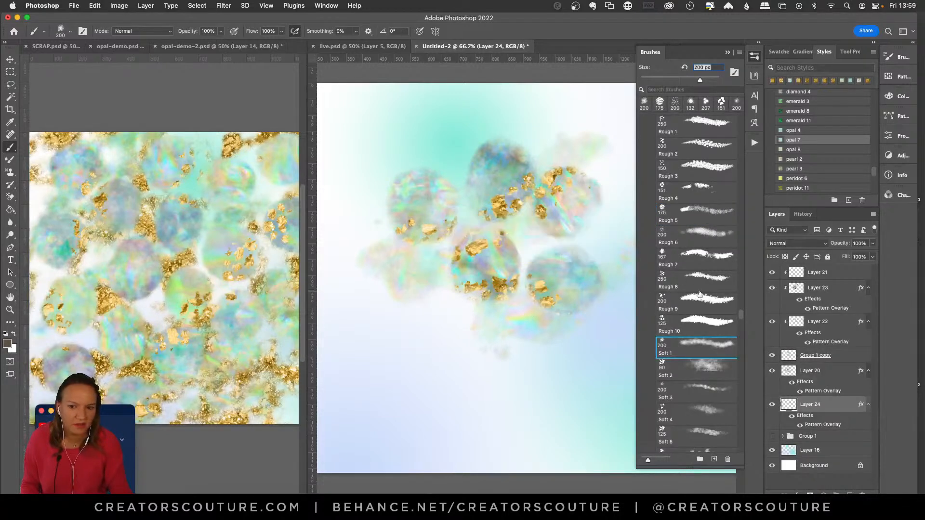
Paint gold clusters between and below the circles on Layer 24 with the Soft 6 brush, undoing the unsatisfactory strokes
left_click_drag(741, 317, 741, 319)
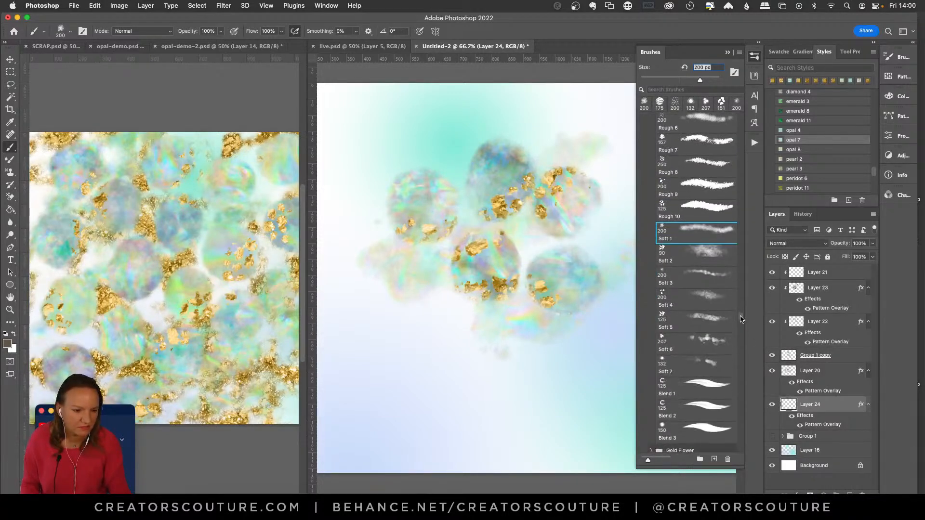
left_click(720, 343)
mouse_move(536, 159)
left_mouse_down()
mouse_move(525, 213)
mouse_move(454, 267)
left_mouse_up()
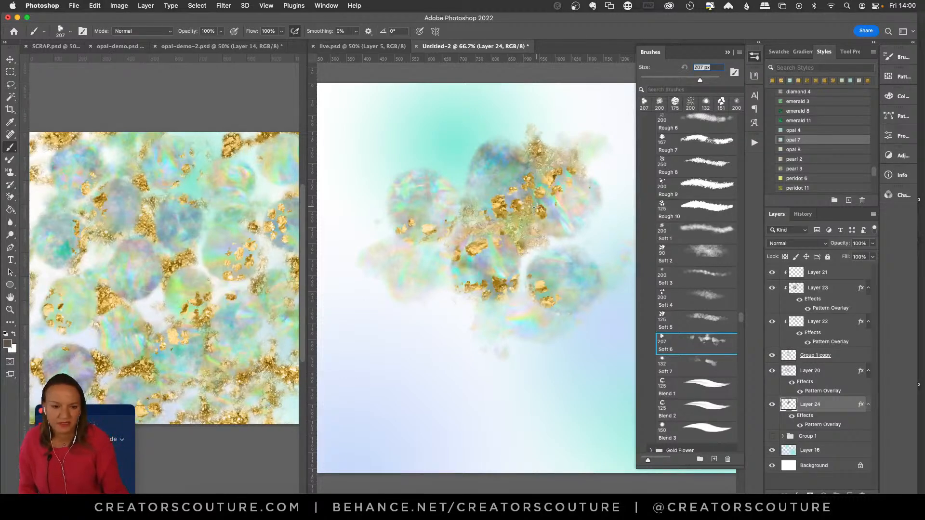
key("super+z")
mouse_move(589, 160)
left_mouse_down()
mouse_move(568, 190)
mouse_move(530, 206)
mouse_move(495, 238)
mouse_move(435, 250)
mouse_move(436, 269)
mouse_move(412, 290)
left_mouse_up()
key("super+z")
mouse_move(571, 166)
left_mouse_down()
mouse_move(549, 154)
mouse_move(515, 213)
left_mouse_up()
mouse_move(420, 273)
left_mouse_down()
mouse_move(401, 263)
mouse_move(449, 279)
mouse_move(400, 294)
left_mouse_up()
key("super+z")
key("super+z")
mouse_move(544, 276)
left_mouse_down()
mouse_move(484, 295)
mouse_move(427, 334)
mouse_move(451, 294)
mouse_move(391, 322)
left_mouse_up()
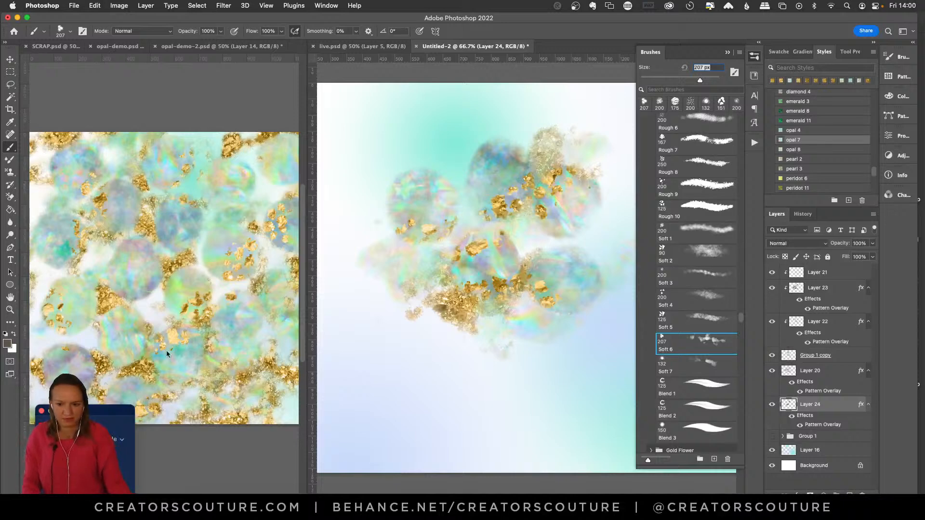
In opal-demo-2.psd, examine how Layer 14's gold fills the gaps between circles by toggling the layer's visibility
left_click(72, 140)
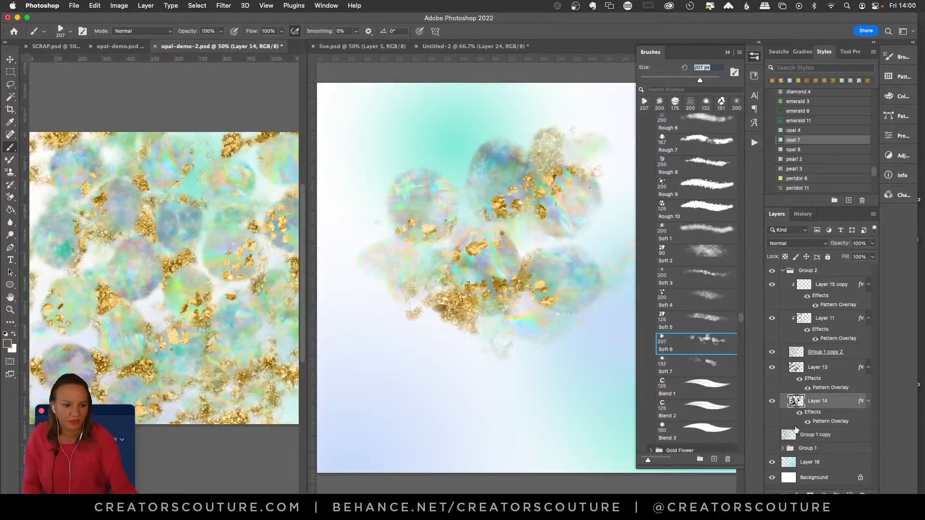
left_click(772, 401)
left_click(773, 402)
left_click(772, 402)
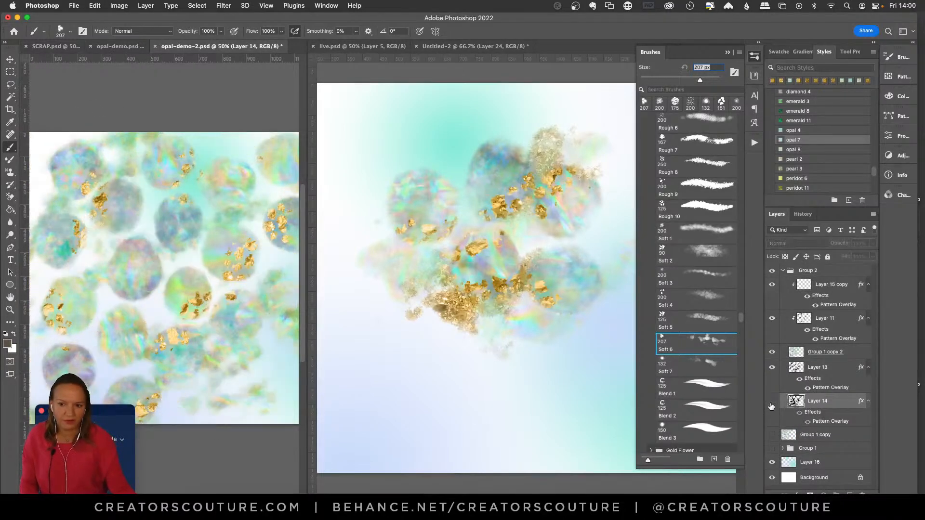
left_click(772, 402)
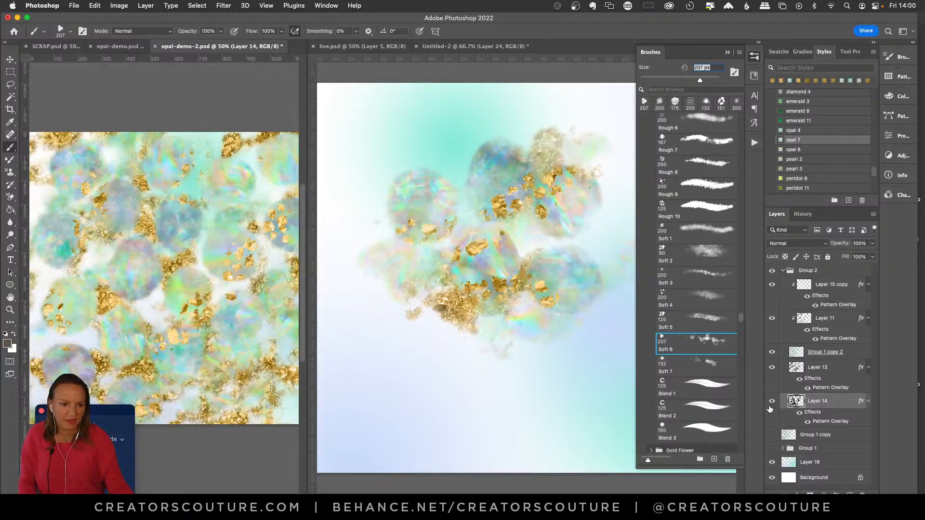
Back in Untitled-2, build up denser Soft 6 gold on Layer 24 below the lower circles and at the upper cluster
left_click(461, 303)
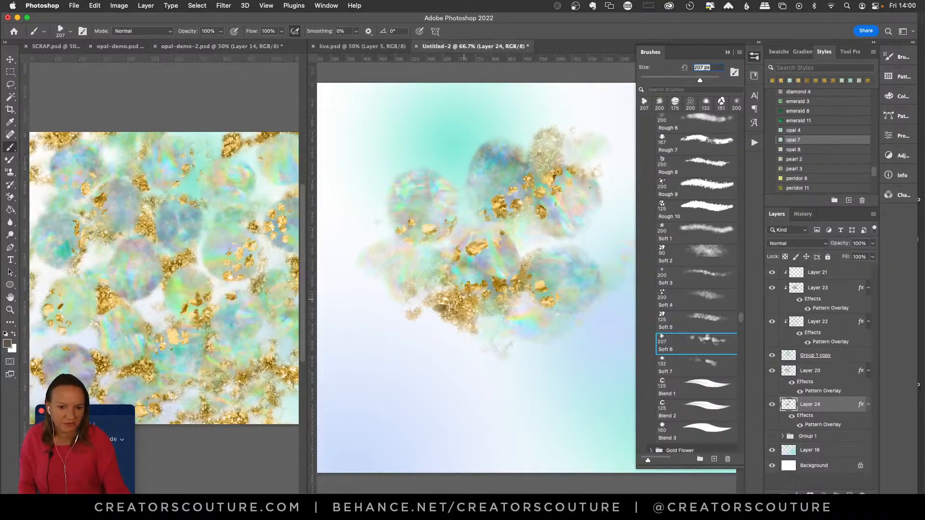
mouse_move(464, 307)
left_mouse_down()
mouse_move(484, 317)
mouse_move(462, 314)
mouse_move(470, 324)
left_mouse_up()
key("super+z")
mouse_move(548, 170)
left_mouse_down()
mouse_move(563, 150)
mouse_move(560, 167)
mouse_move(550, 139)
mouse_move(558, 155)
left_mouse_up()
key("super+z")
key("super+z")
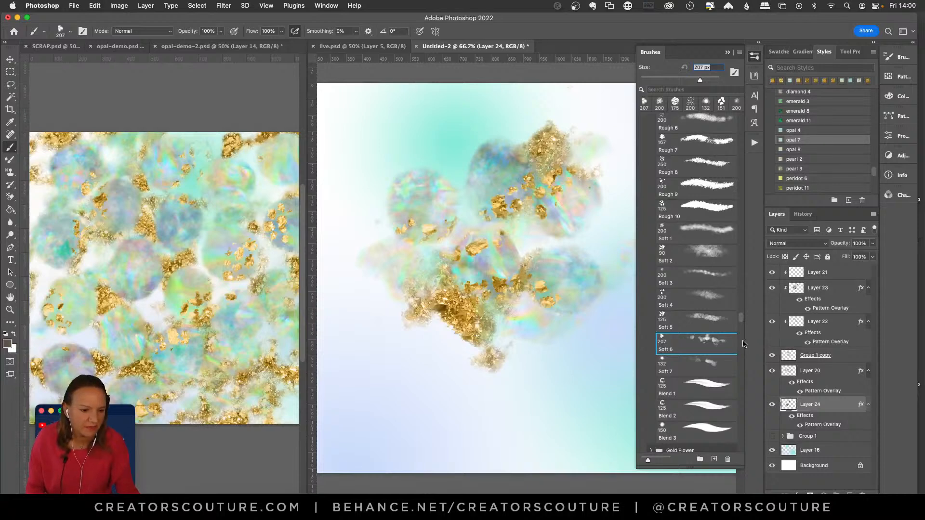
Clear the gold paint from Layer 24 and repaint it around the circles with the 19-galaxy brush, undoing the first test stroke
mouse_move(742, 320)
left_mouse_down()
mouse_move(748, 225)
mouse_move(729, 284)
left_mouse_up()
scroll(727, 284, "down", 1)
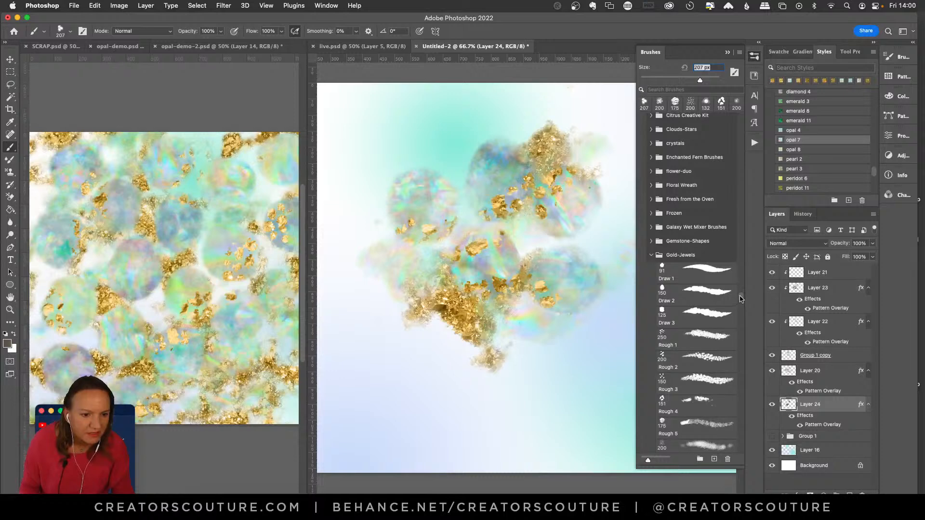
scroll(741, 294, "down", 10)
left_click_drag(742, 287, 760, 140)
scroll(721, 196, "up", 5)
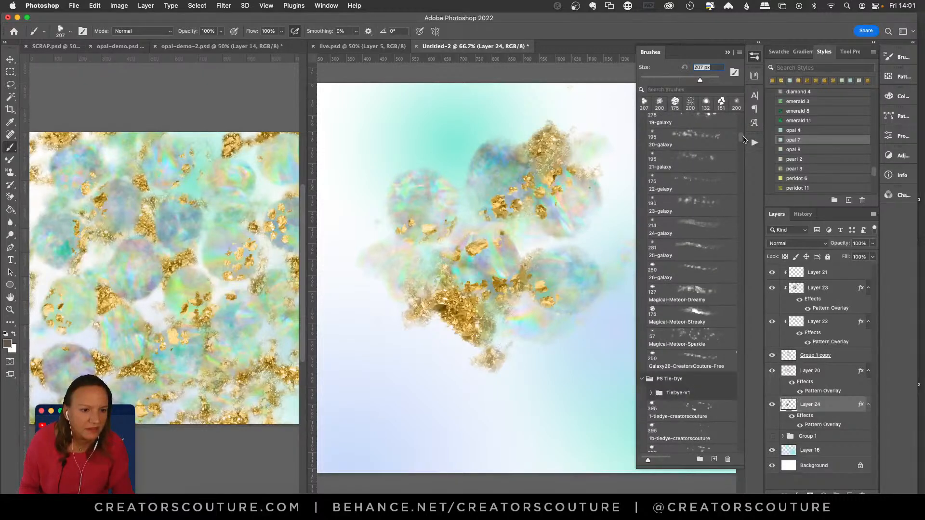
left_click_drag(743, 140, 742, 140)
left_click(697, 143)
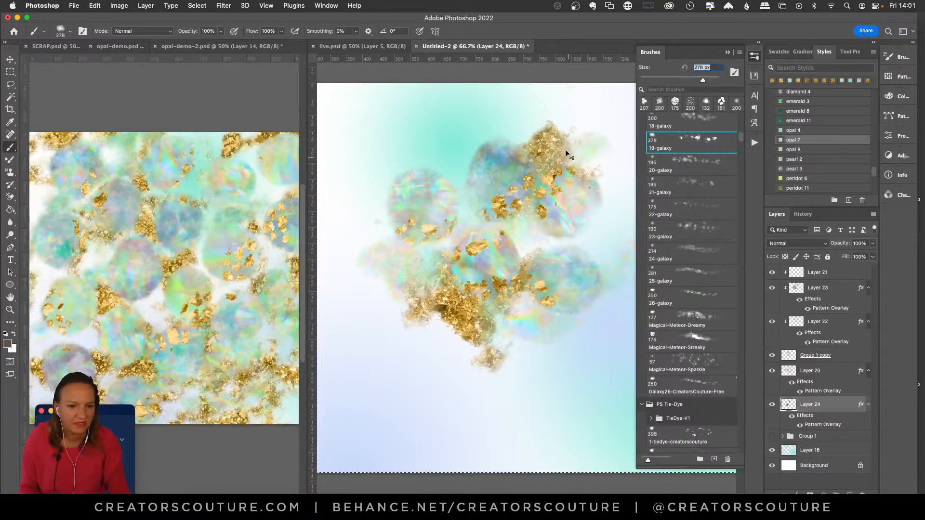
key("cmd+z")
mouse_move(565, 149)
left_mouse_down()
mouse_move(554, 144)
mouse_move(573, 145)
mouse_move(366, 346)
left_mouse_up()
key("super+z")
mouse_move(583, 227)
left_mouse_down()
mouse_move(448, 236)
mouse_move(419, 310)
mouse_move(530, 217)
mouse_move(603, 188)
left_mouse_up()
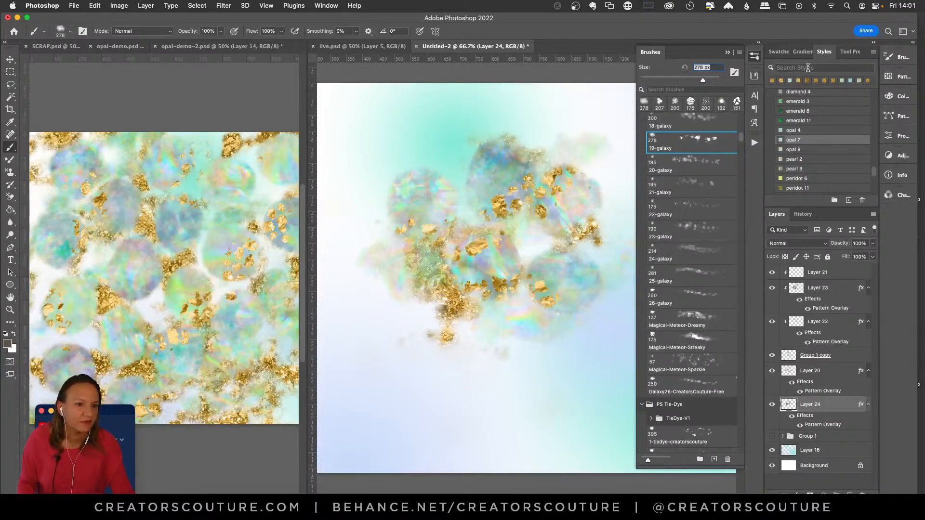
Try the Gold 18 style from My Gold Essentials on Layer 24, and settle on Gold 2
scroll(797, 178, "down", 10)
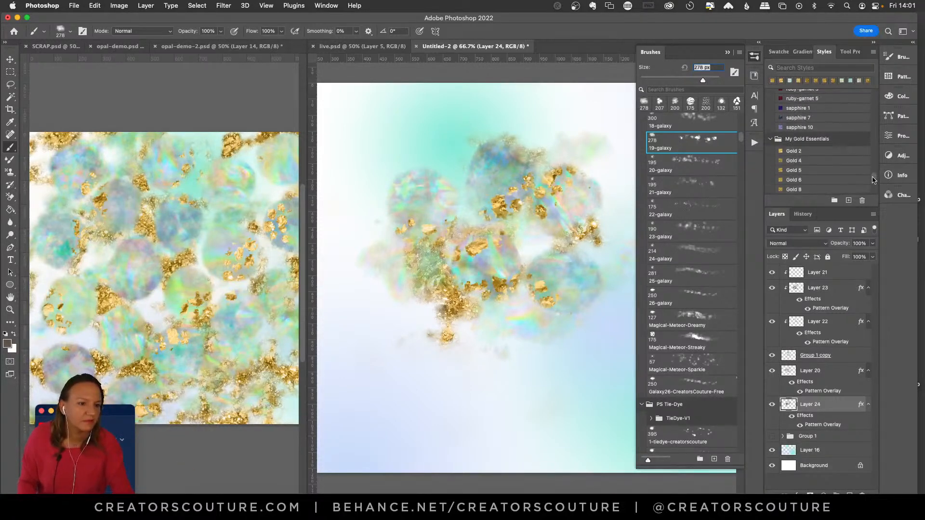
left_click(795, 134)
left_click(797, 181)
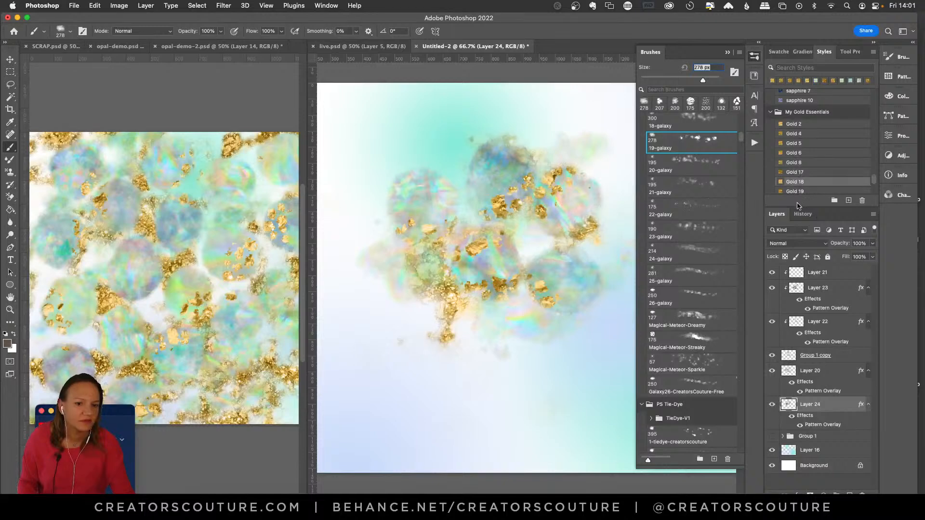
left_click(800, 125)
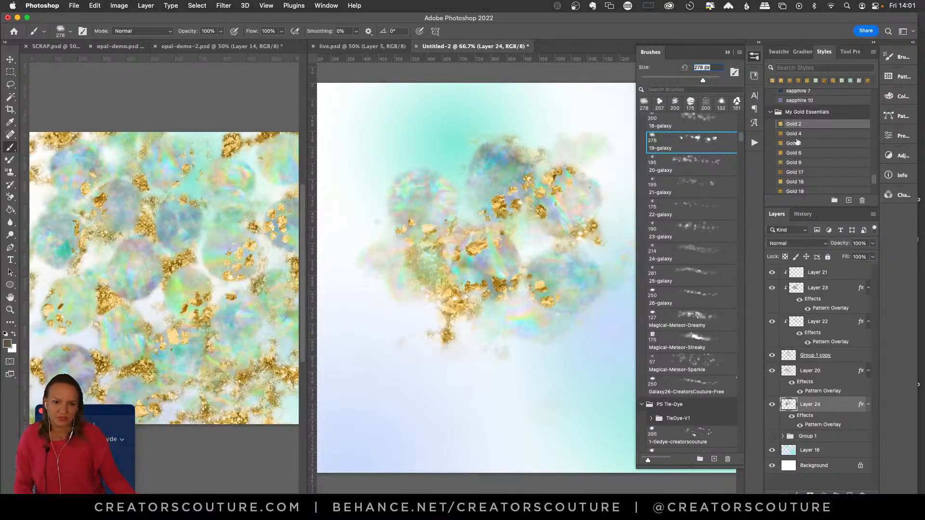
Compare the artwork with and without Layer 24 by toggling its visibility, and leave the layer hidden
left_click(772, 405)
left_click(772, 406)
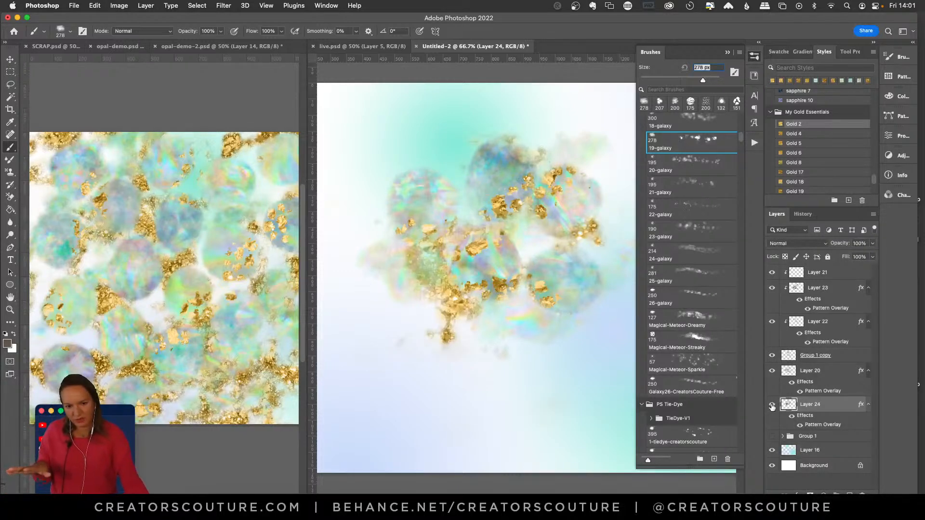
left_click(771, 404)
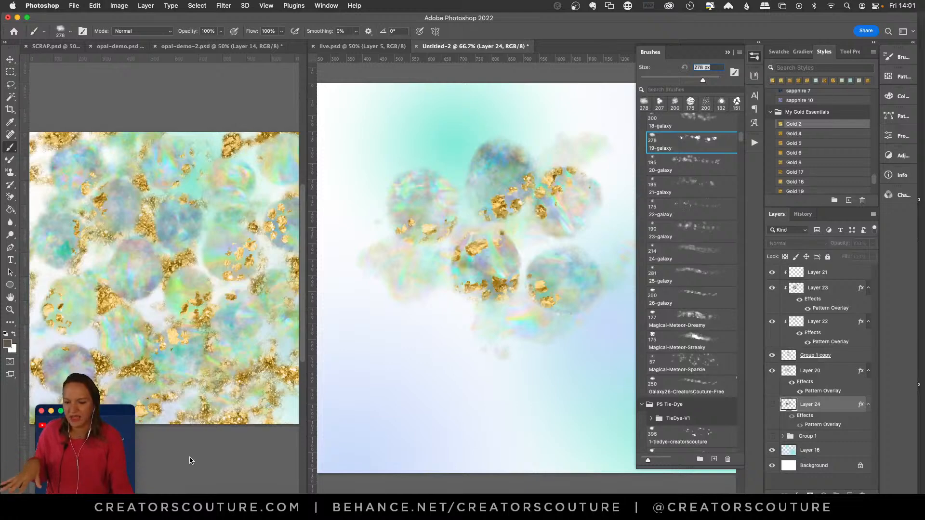
Look over opal-demo-2.psd, switch to Google Chrome and browse the product gallery back to the Artistic Opals image
left_click_drag(221, 269, 159, 270)
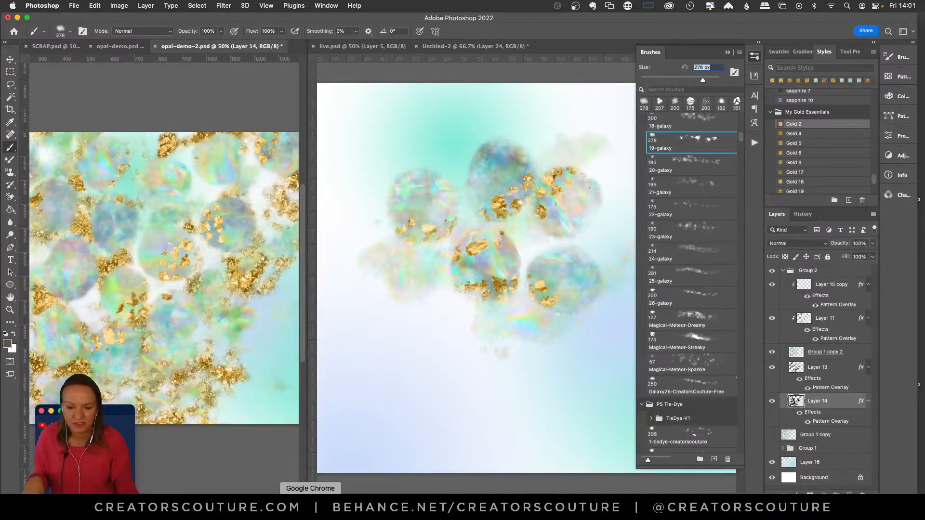
left_click(310, 504)
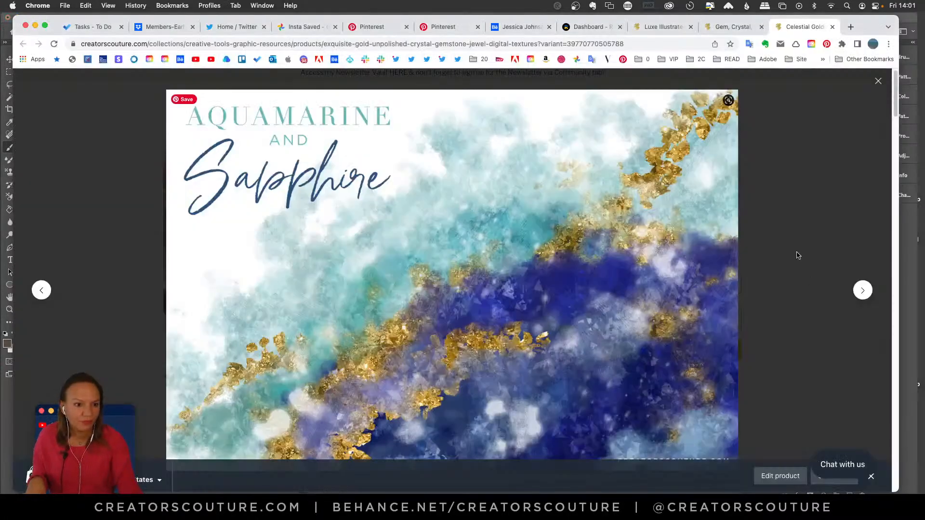
left_click(42, 292)
left_click(41, 294)
left_click(41, 292)
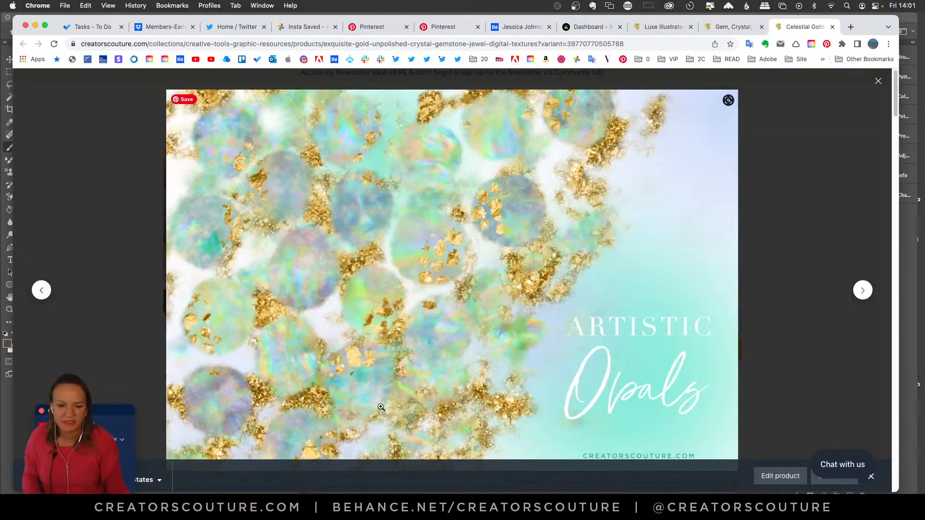
Switch back to Adobe Photoshop, bring up live.psd and collapse the Brushes panel to reveal the full artwork
left_click(388, 506)
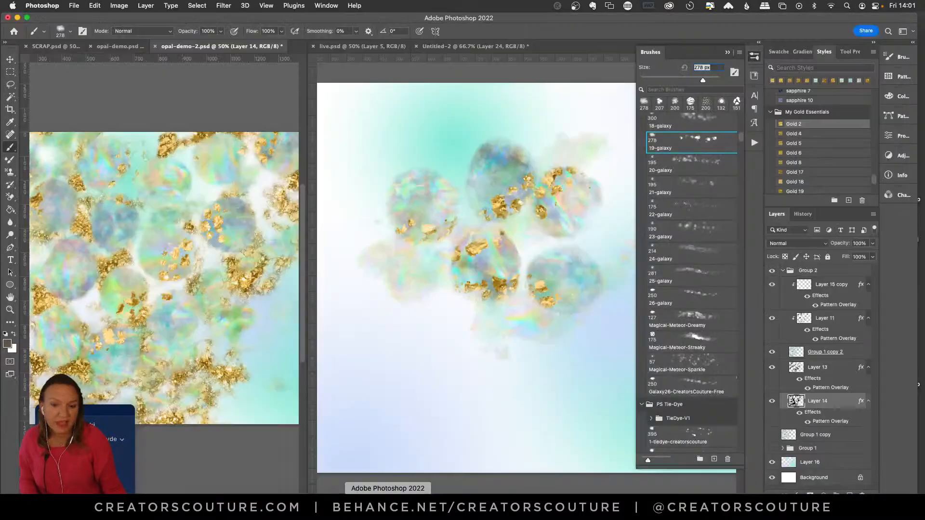
left_click(358, 44)
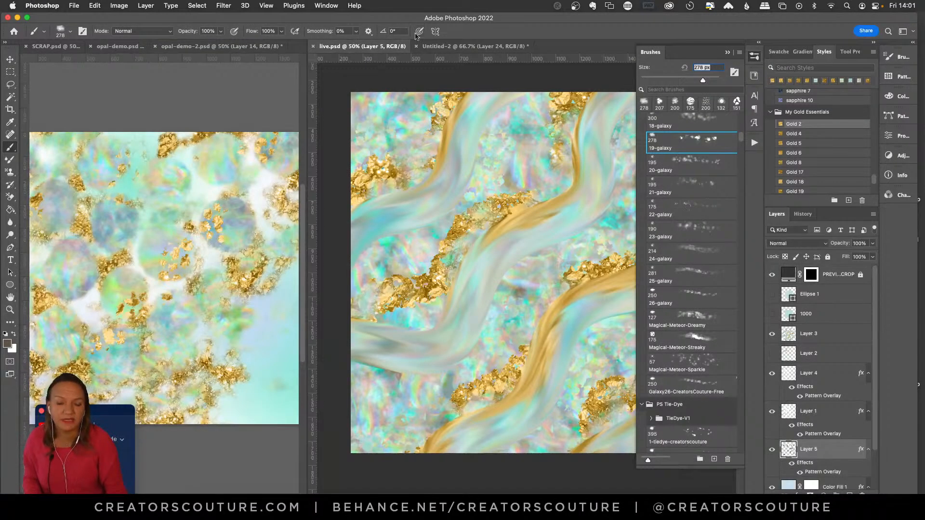
left_click(755, 56)
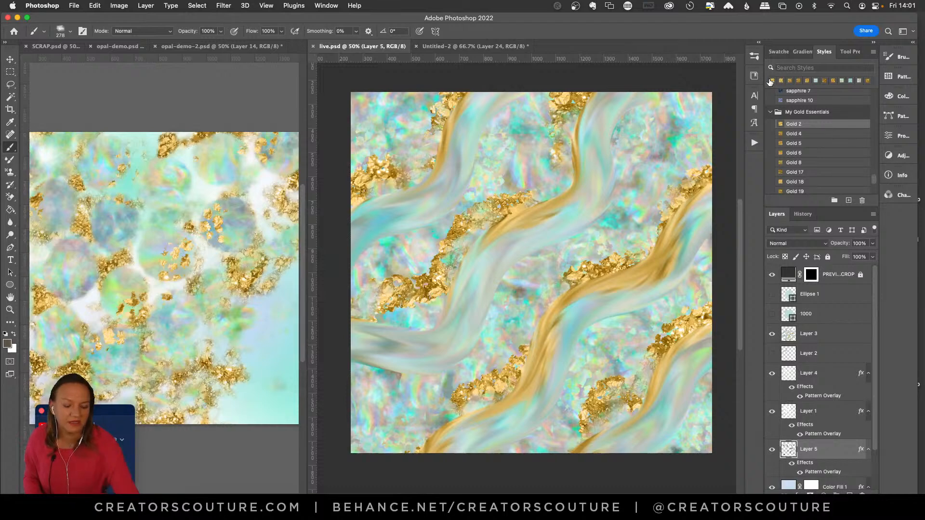